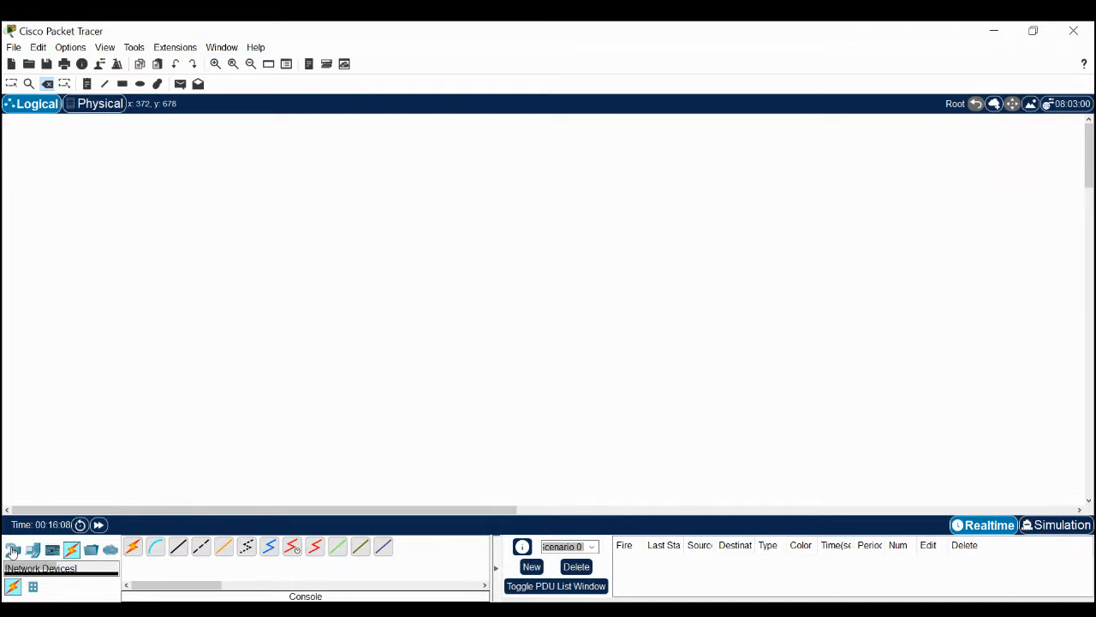
- Place a 2960 switch in the empty workspace and a PC to the left of it
left_click(12, 550)
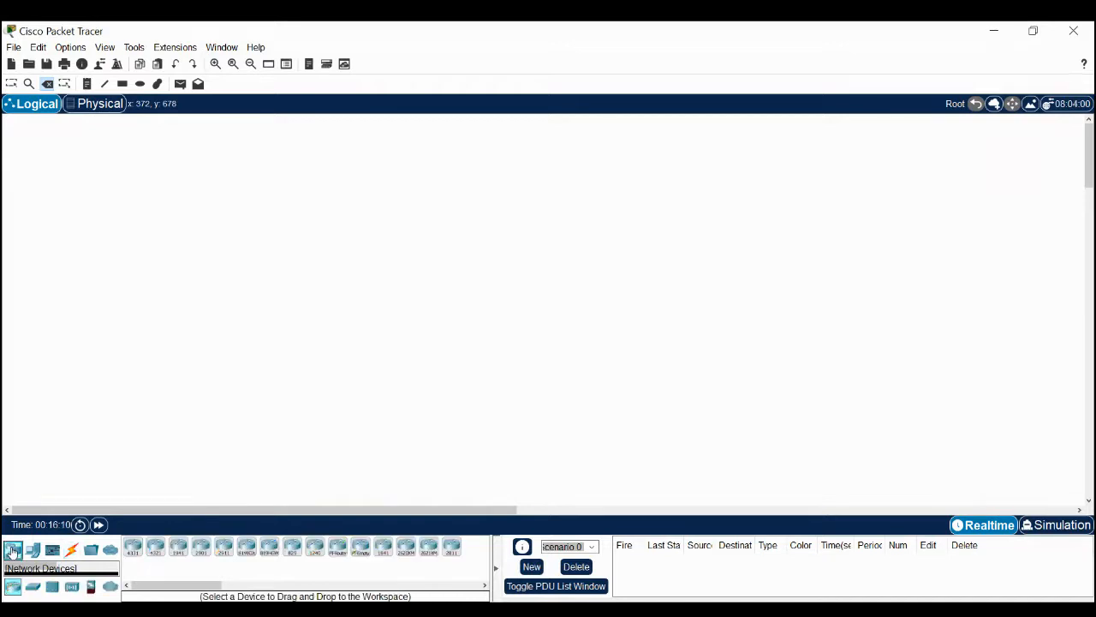
left_click(32, 586)
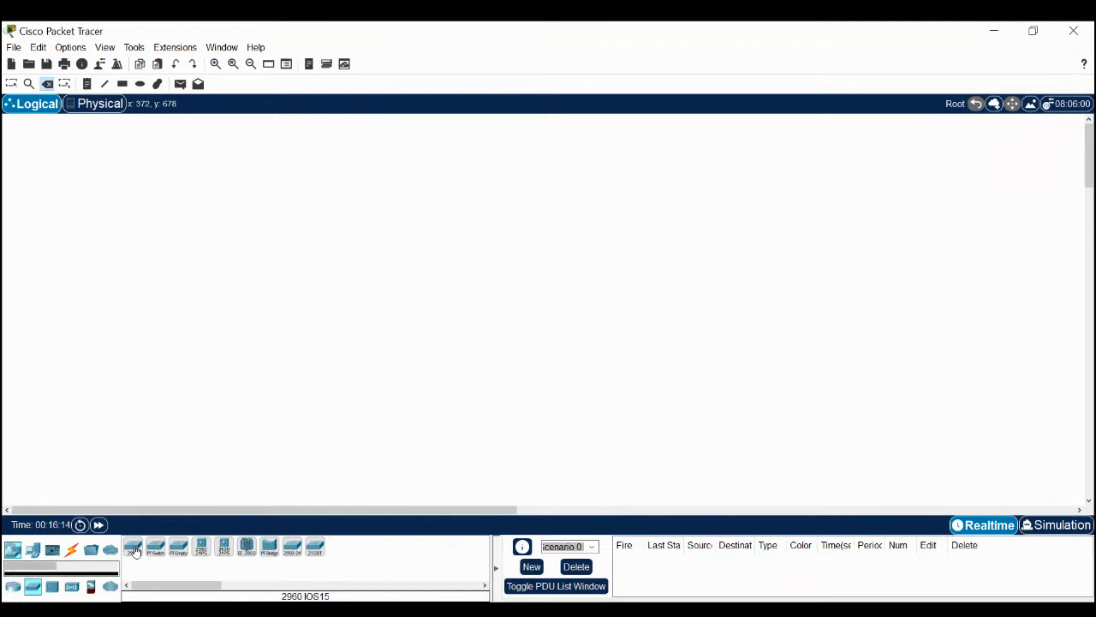
left_click_drag(133, 546, 413, 257)
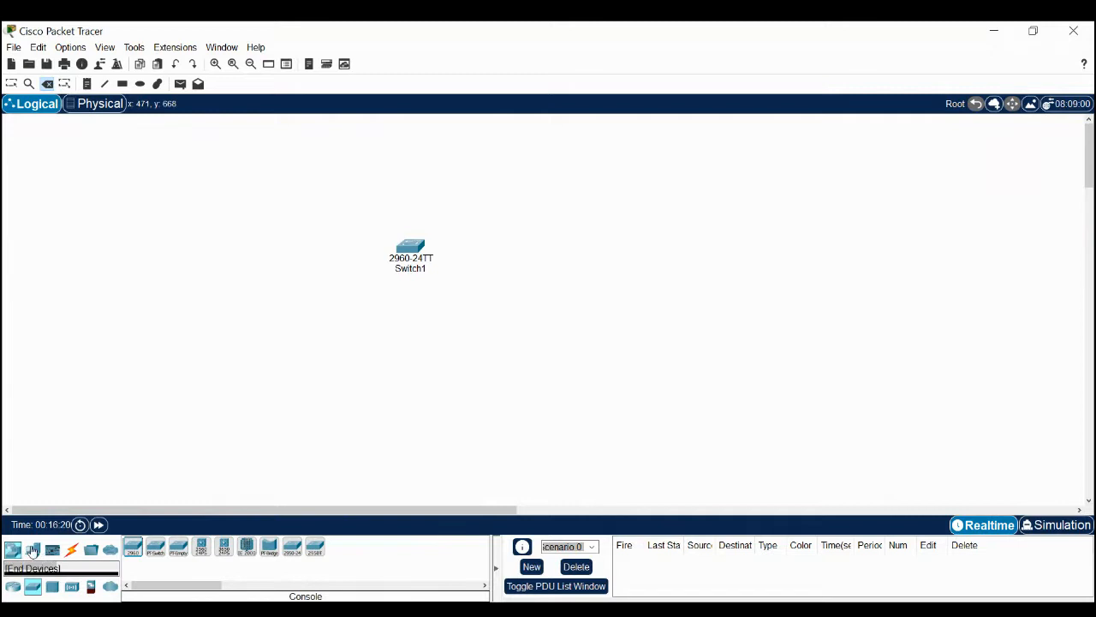
left_click(33, 550)
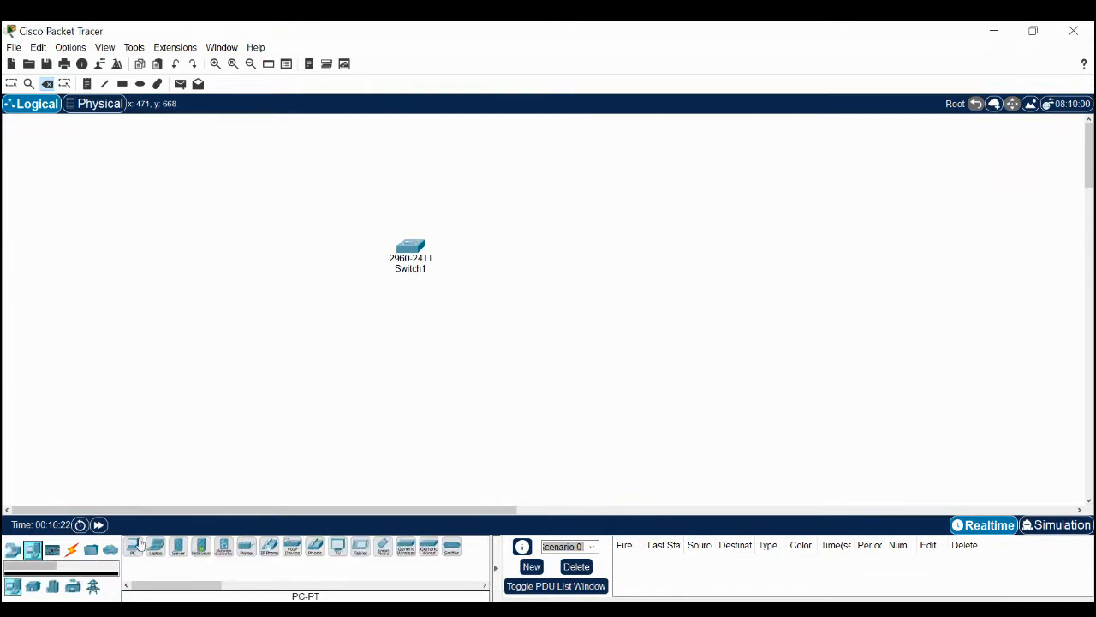
left_click_drag(133, 545, 203, 256)
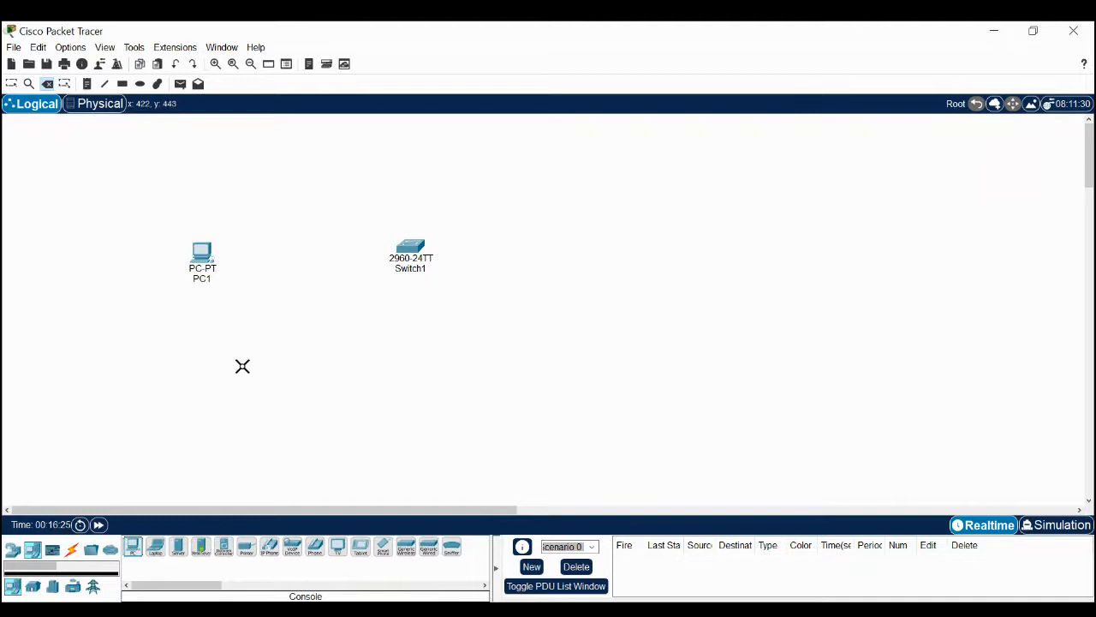
- Connect PC1 to Switch1 with a console cable and open PC1
left_click(72, 549)
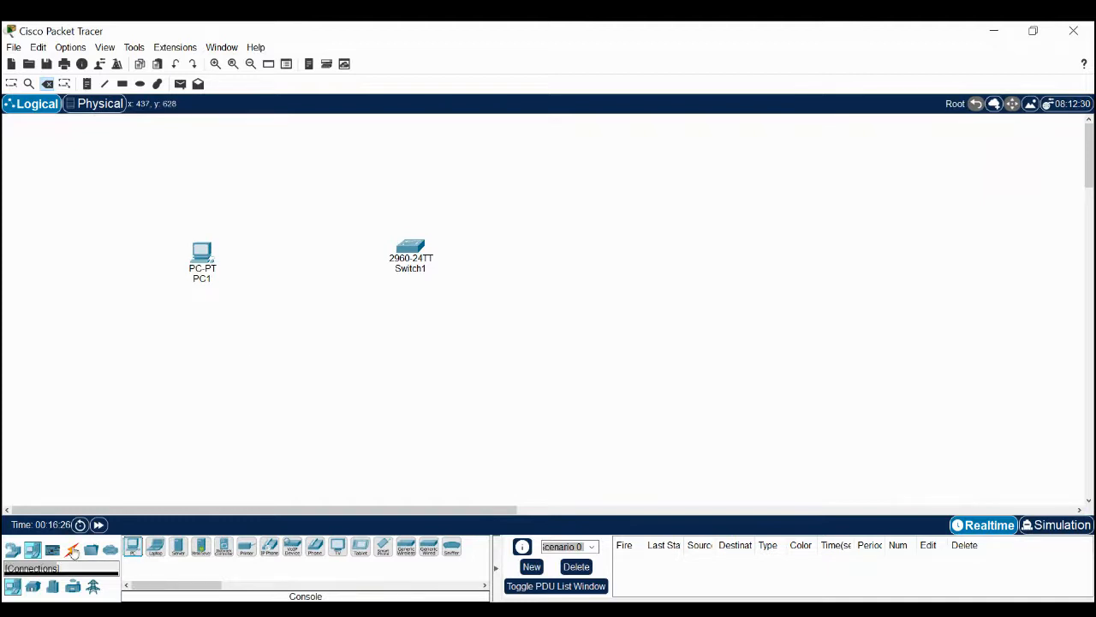
left_click(206, 253)
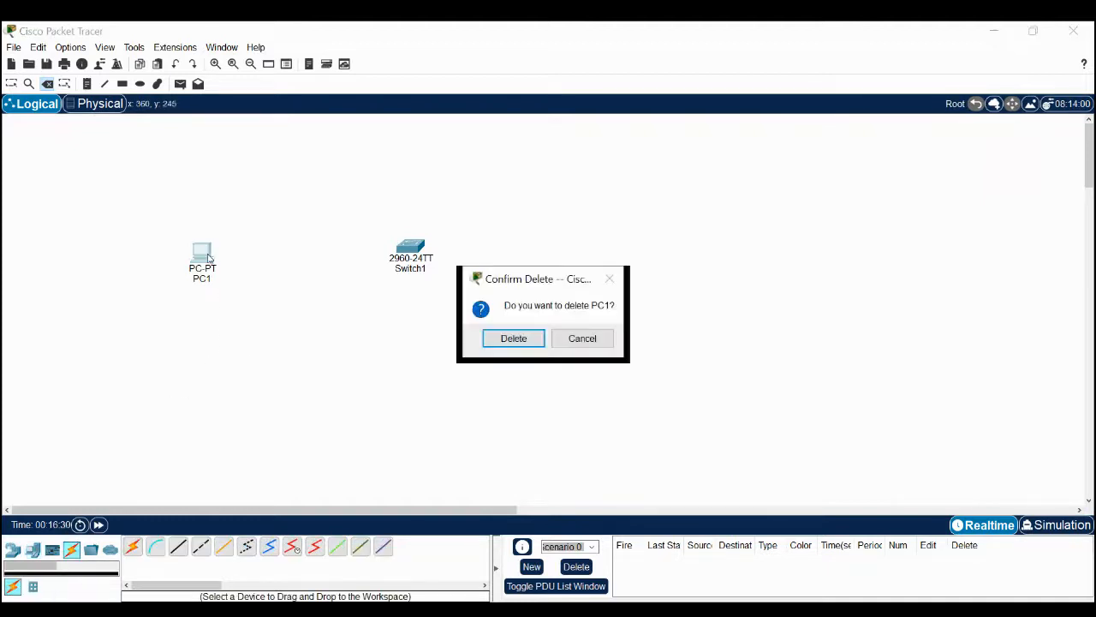
left_click(581, 338)
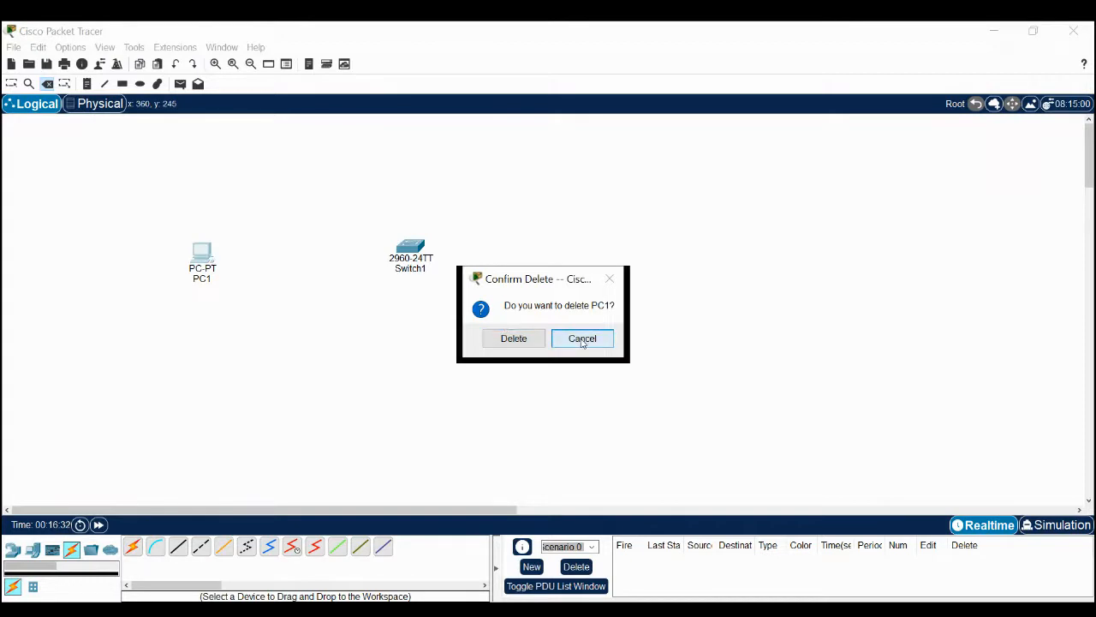
left_click(156, 548)
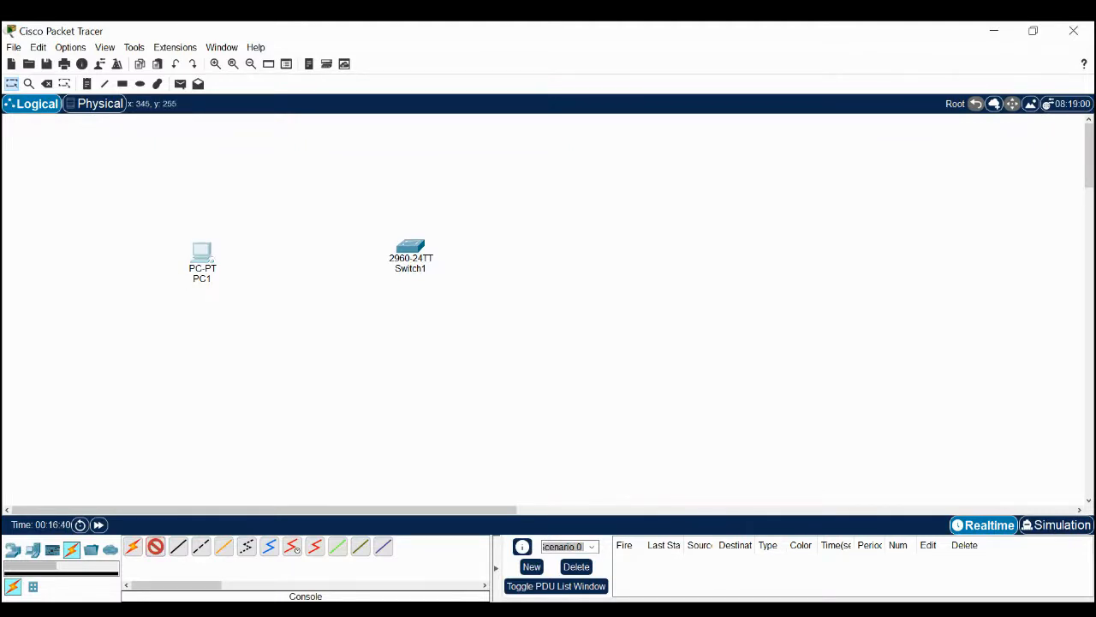
left_click(203, 255)
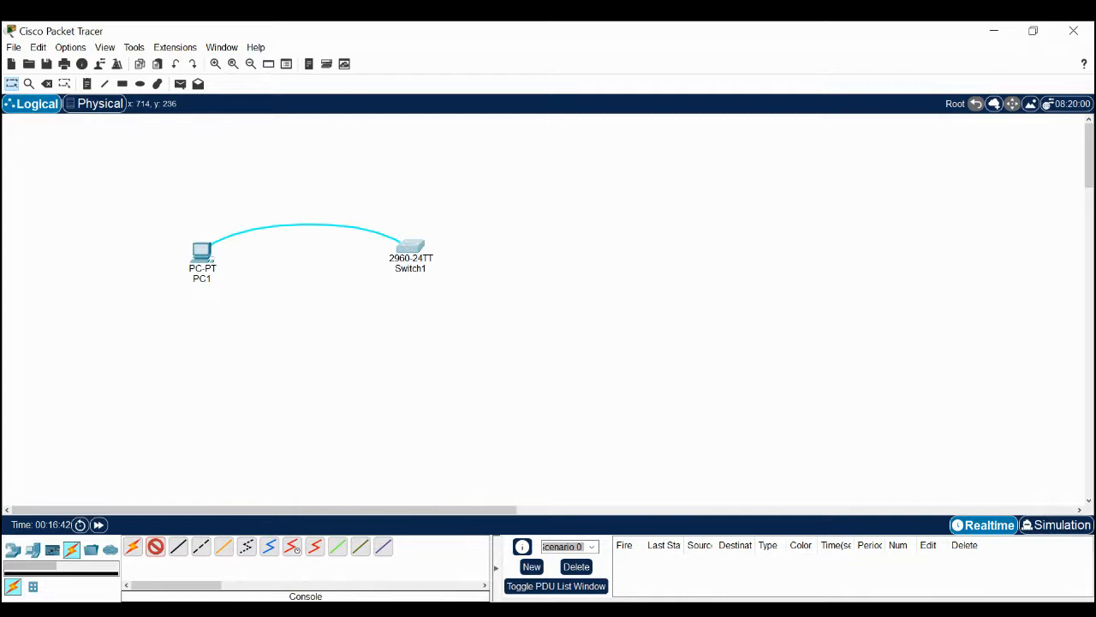
left_click(431, 255)
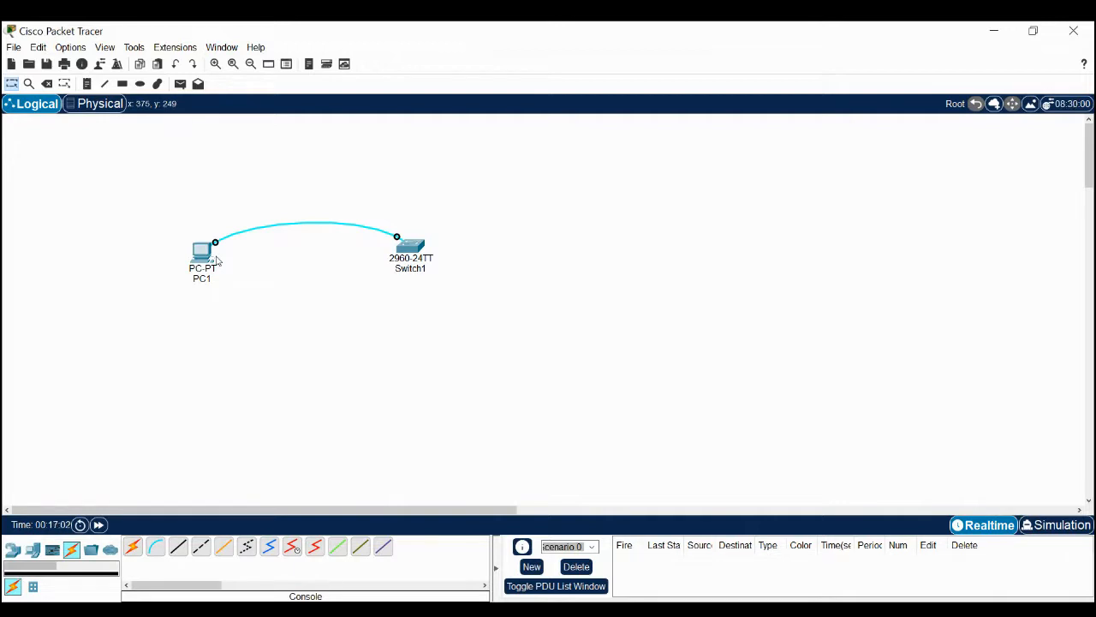
left_click(200, 253)
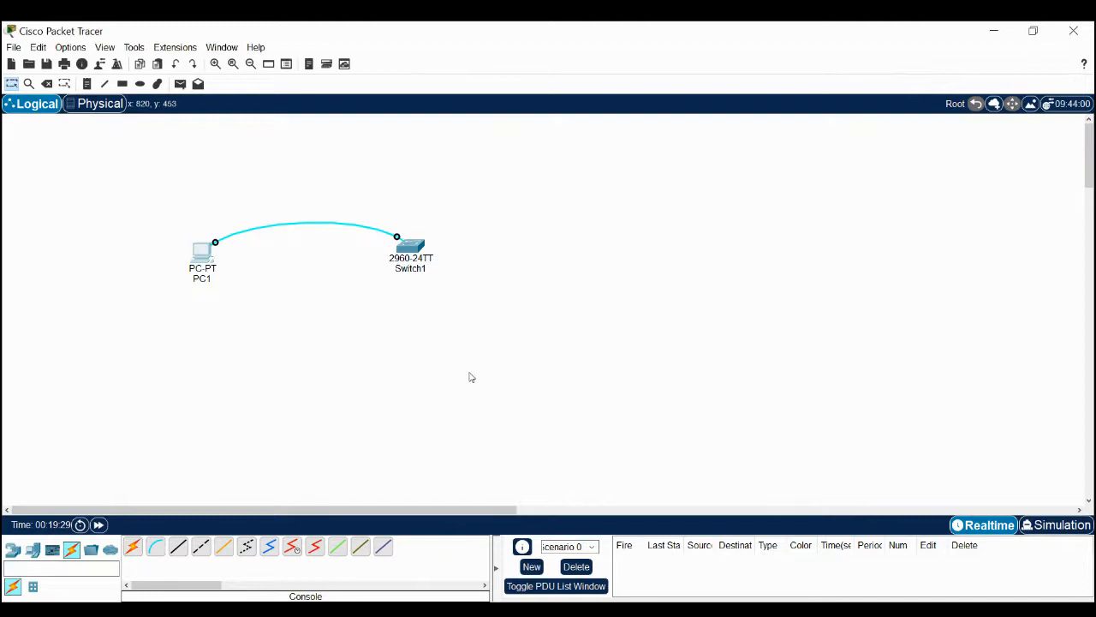
- Place a 4331 router on the far right of the workspace and a laptop between the switch and the router
left_click(11, 553)
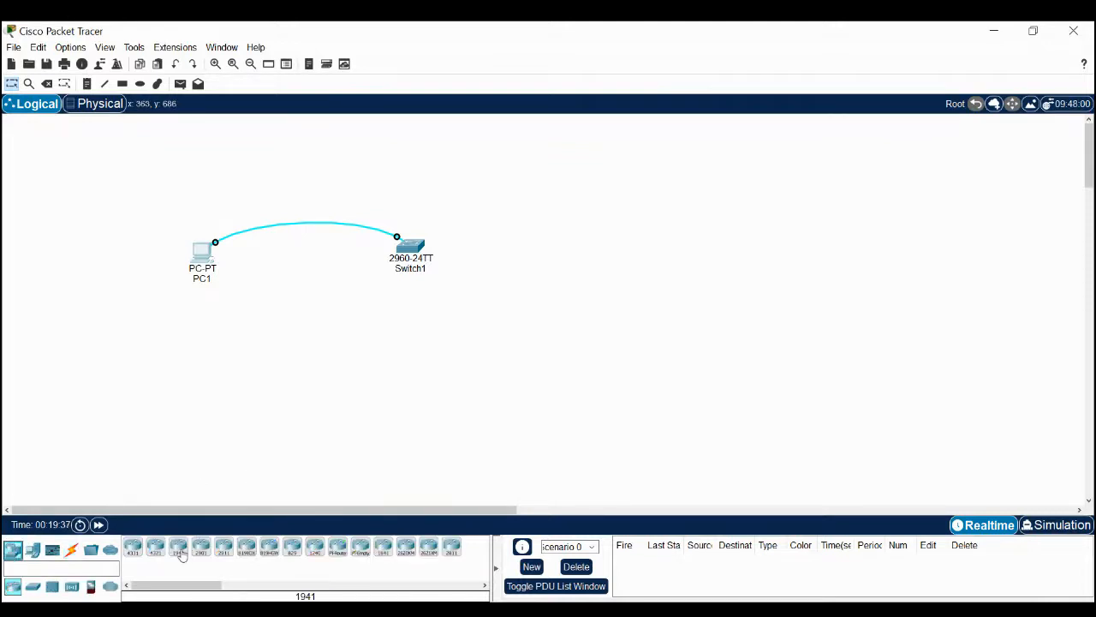
left_click(131, 548)
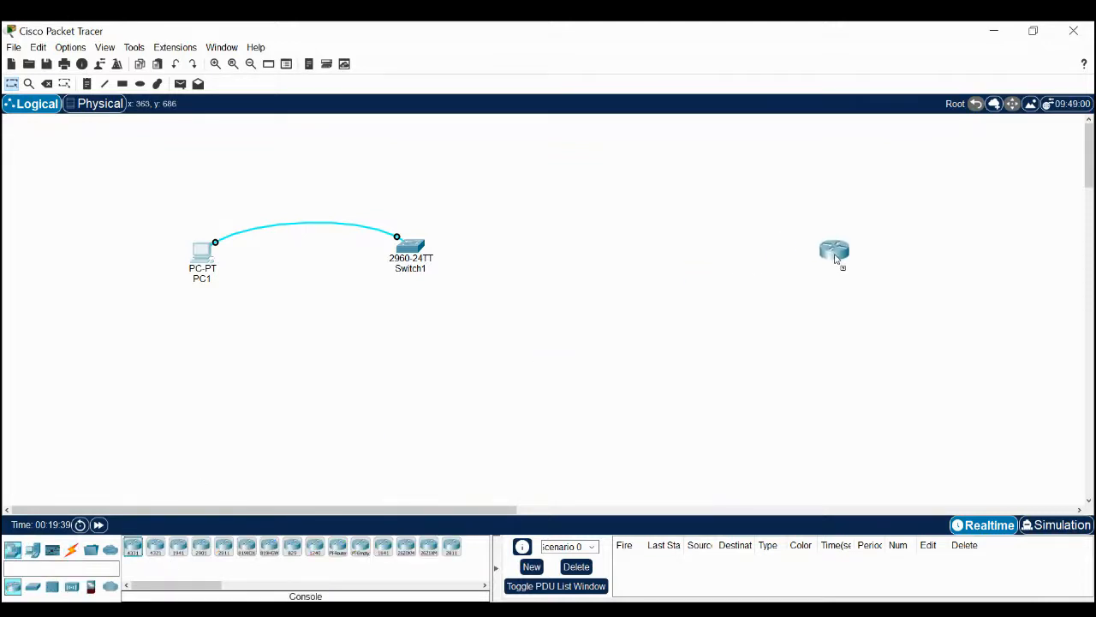
left_click(744, 267)
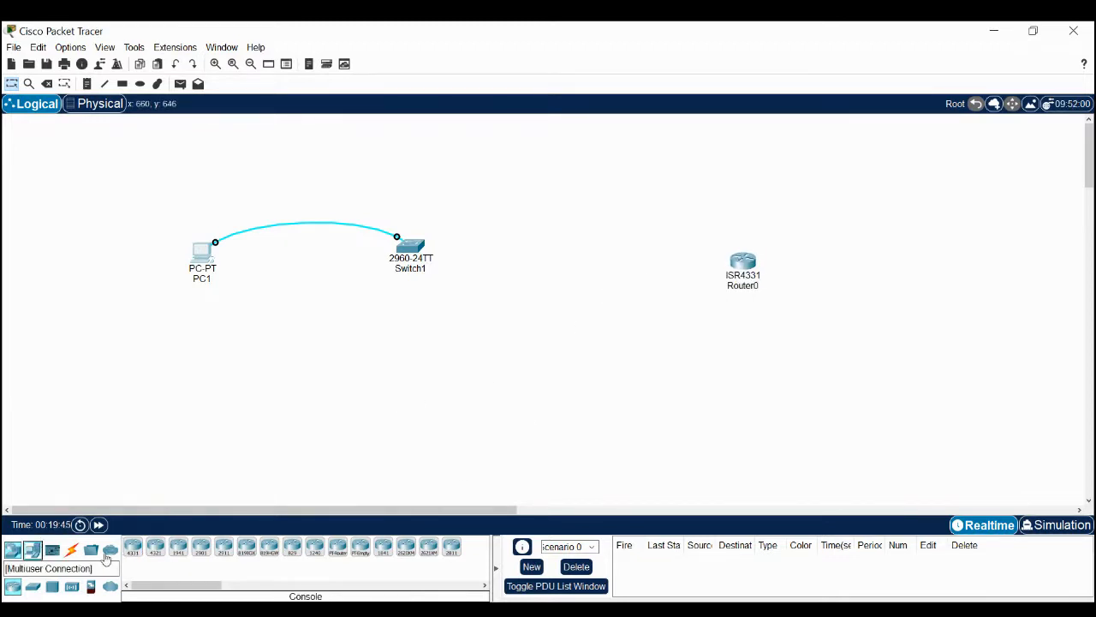
left_click(31, 550)
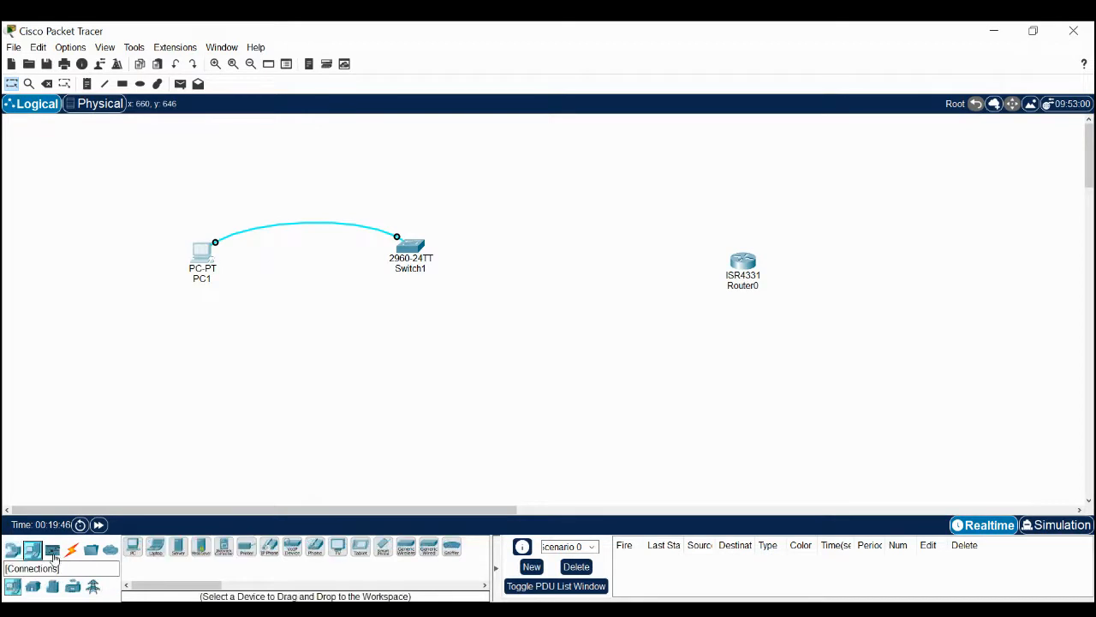
left_click(133, 550)
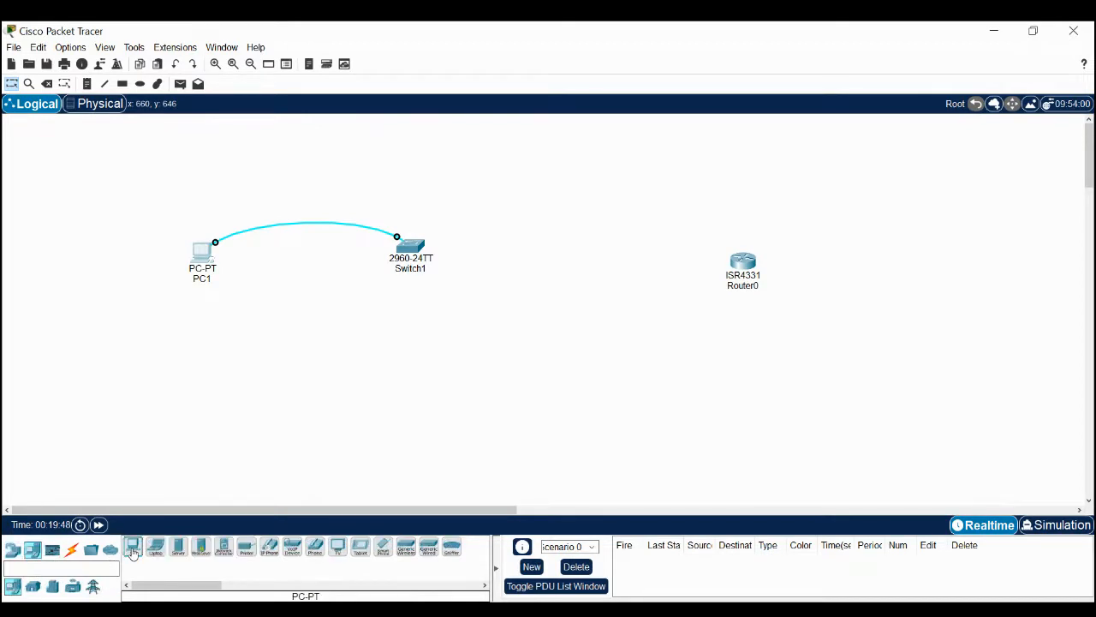
left_click_drag(155, 550, 599, 268)
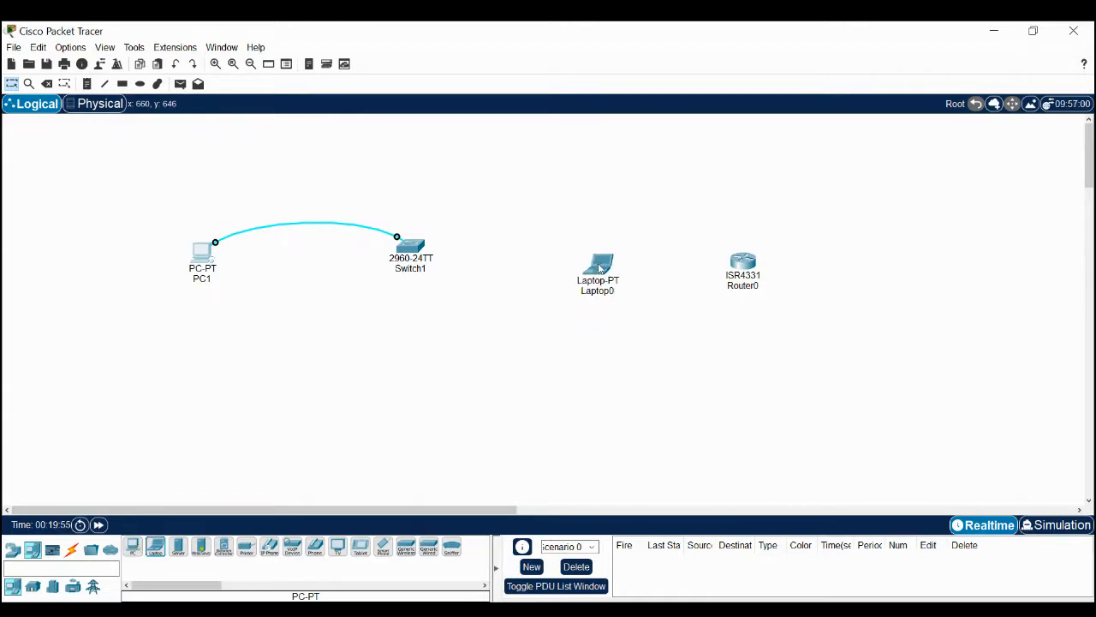
- Connect Laptop0 to Router0 with a console cable and open Laptop0
left_click(71, 550)
left_click(155, 547)
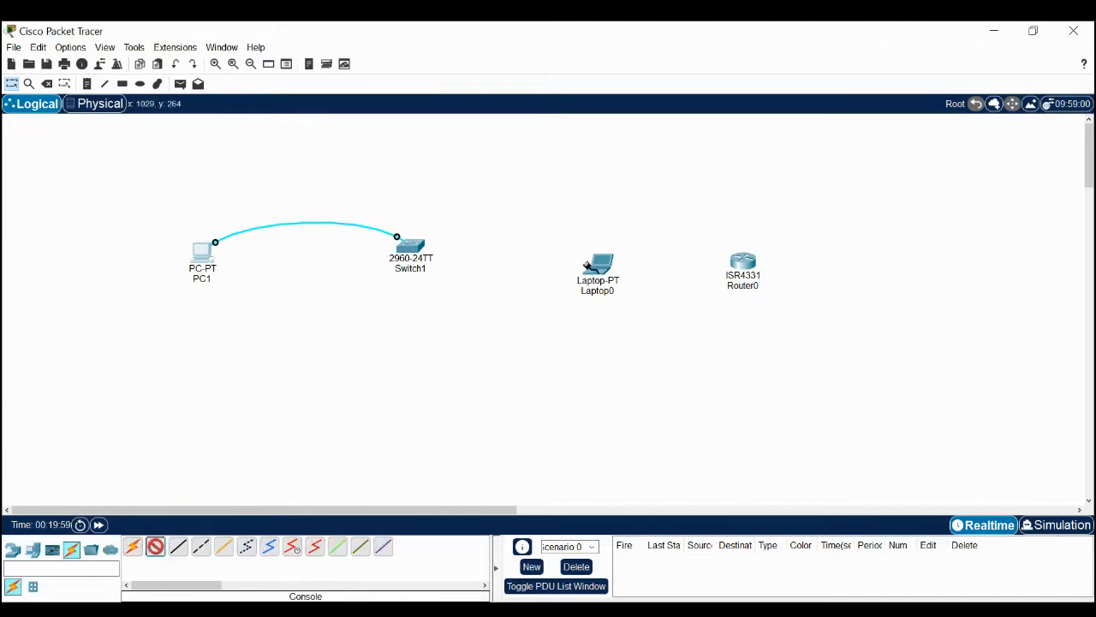
left_click(605, 267)
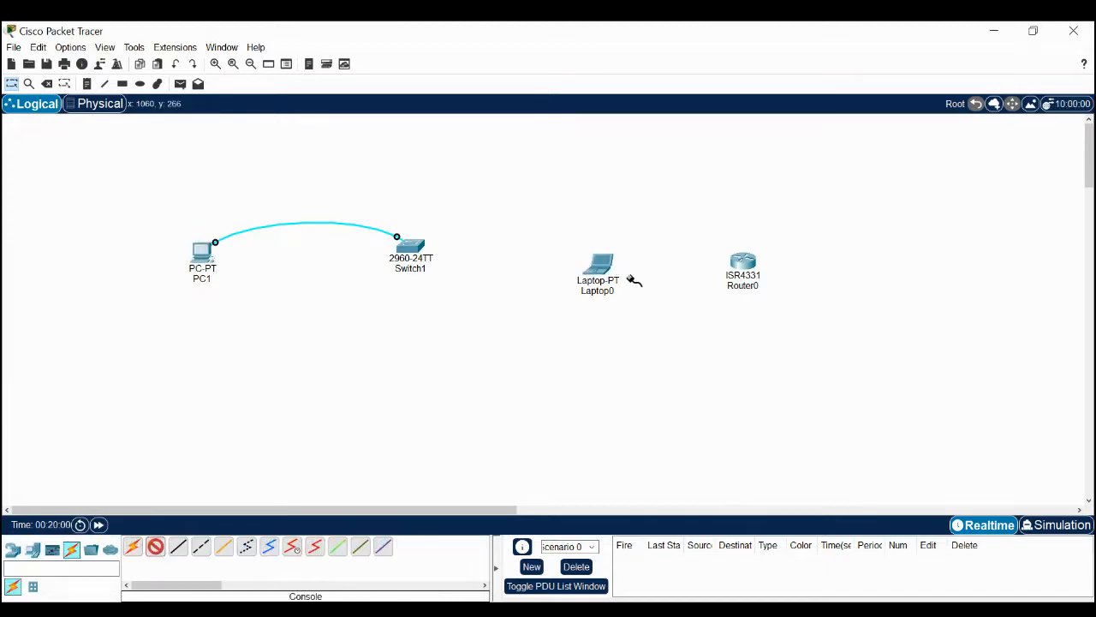
left_click(740, 258)
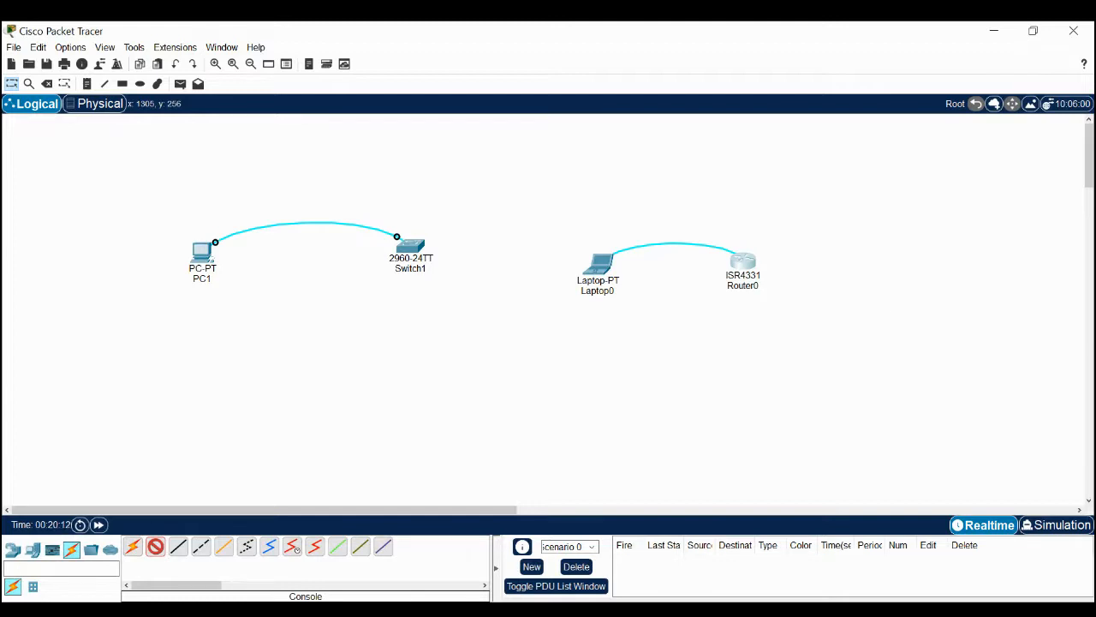
left_click(794, 275)
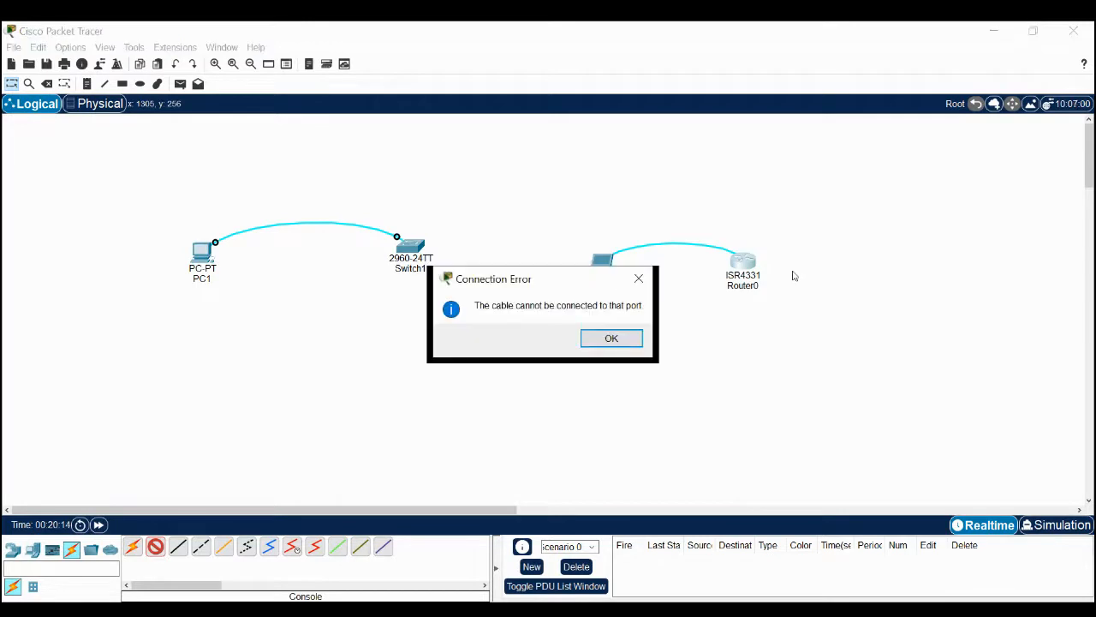
left_click(612, 338)
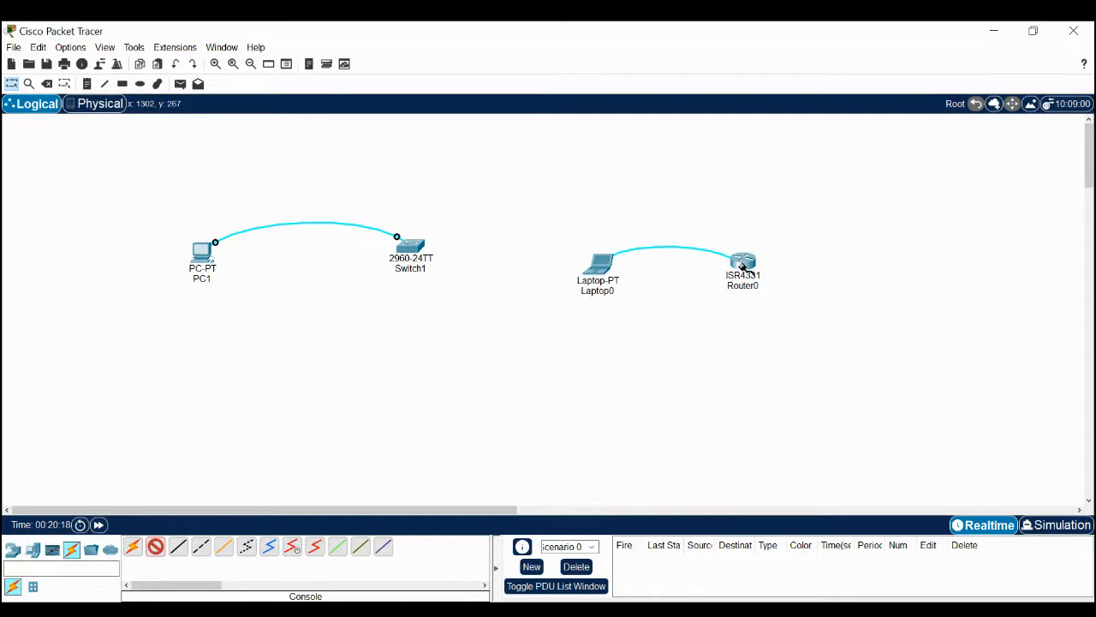
left_click(743, 263)
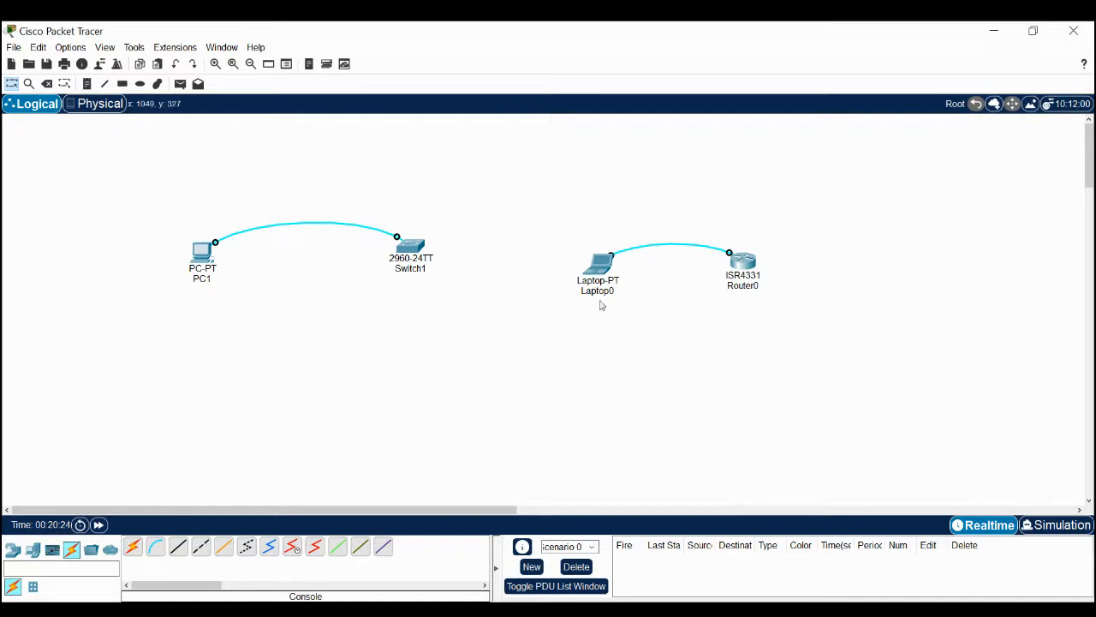
left_click(597, 264)
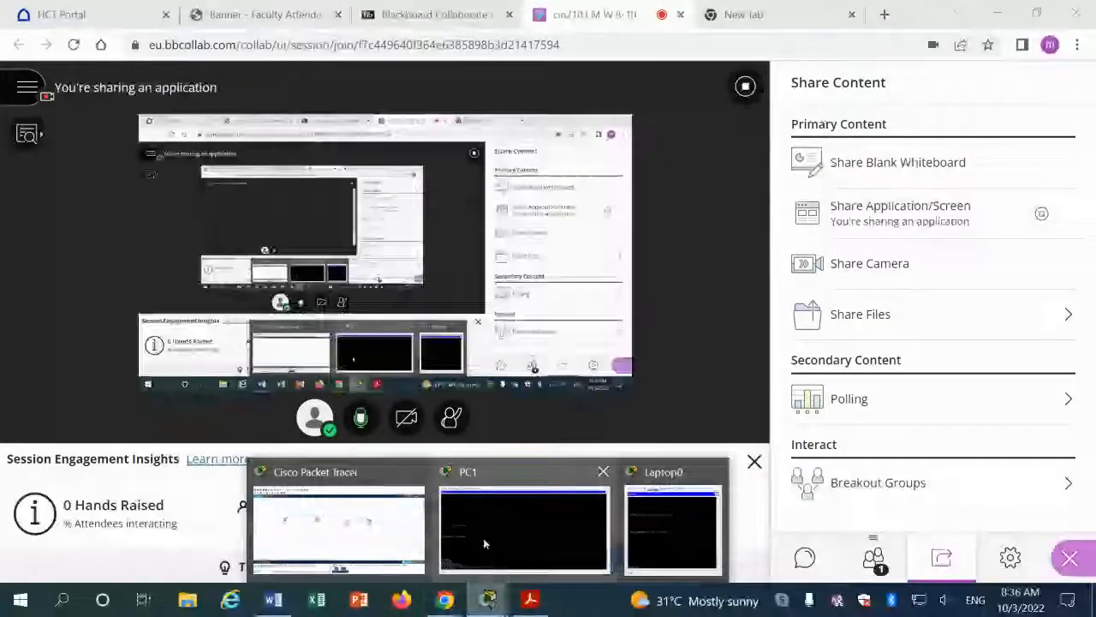
- In the PC1 terminal, exit the switch's global configuration mode and privileged mode with the exit command
left_click(483, 538)
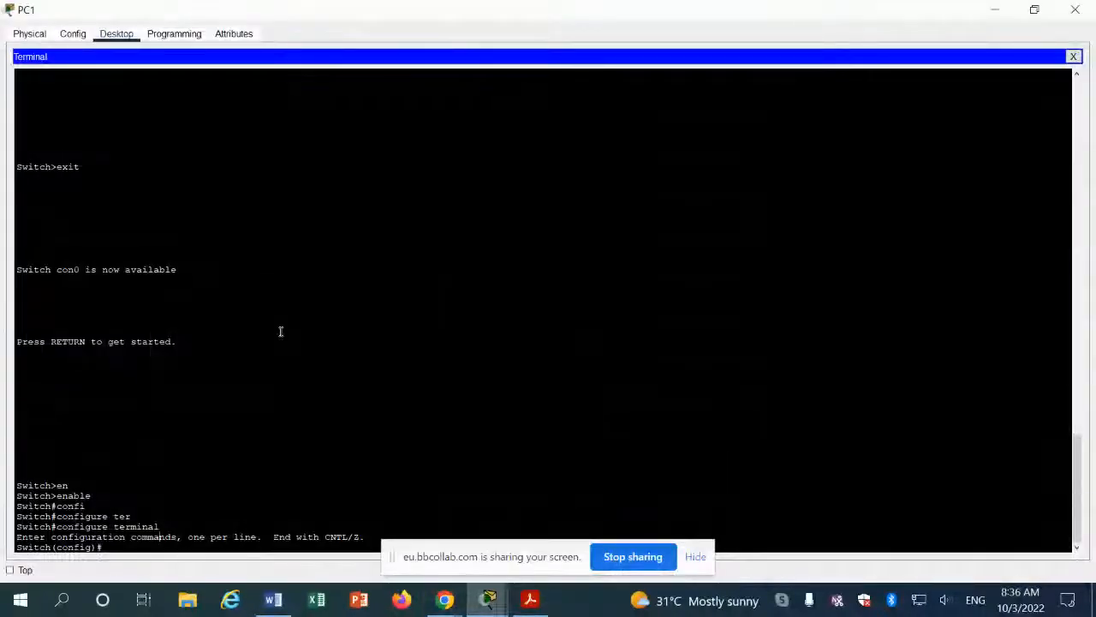
key("Return")
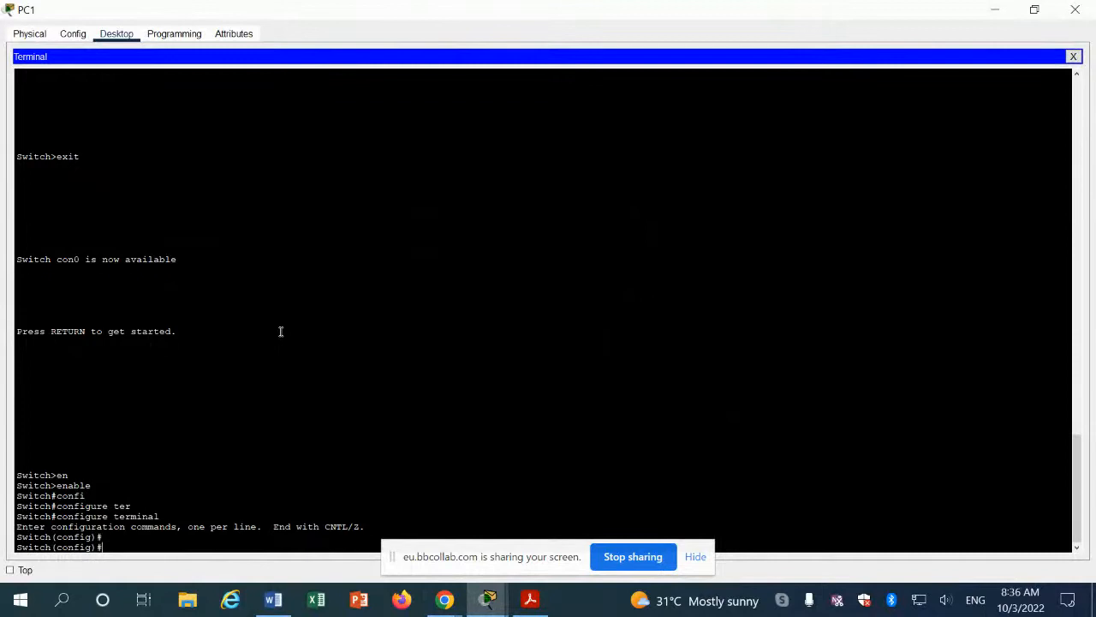
type("exit")
key("Return")
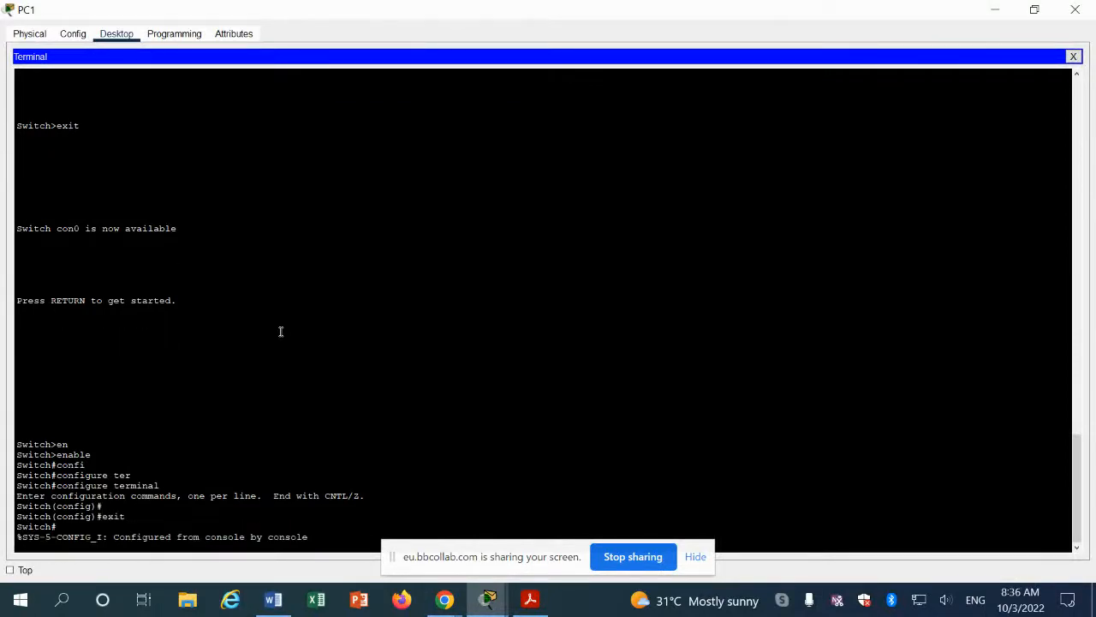
key("Return")
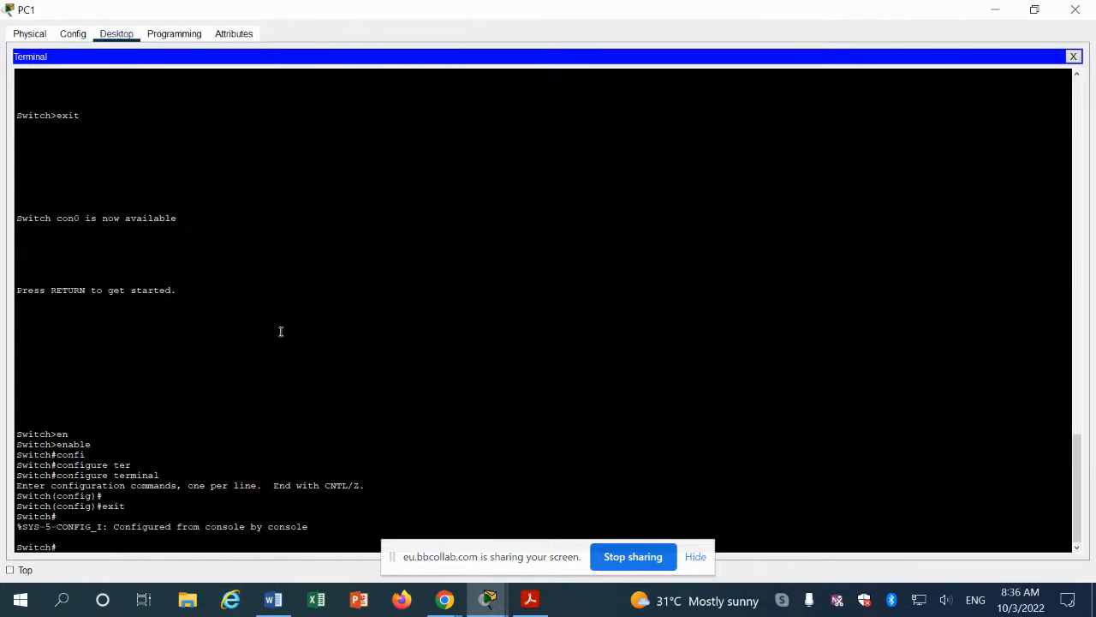
key("Return")
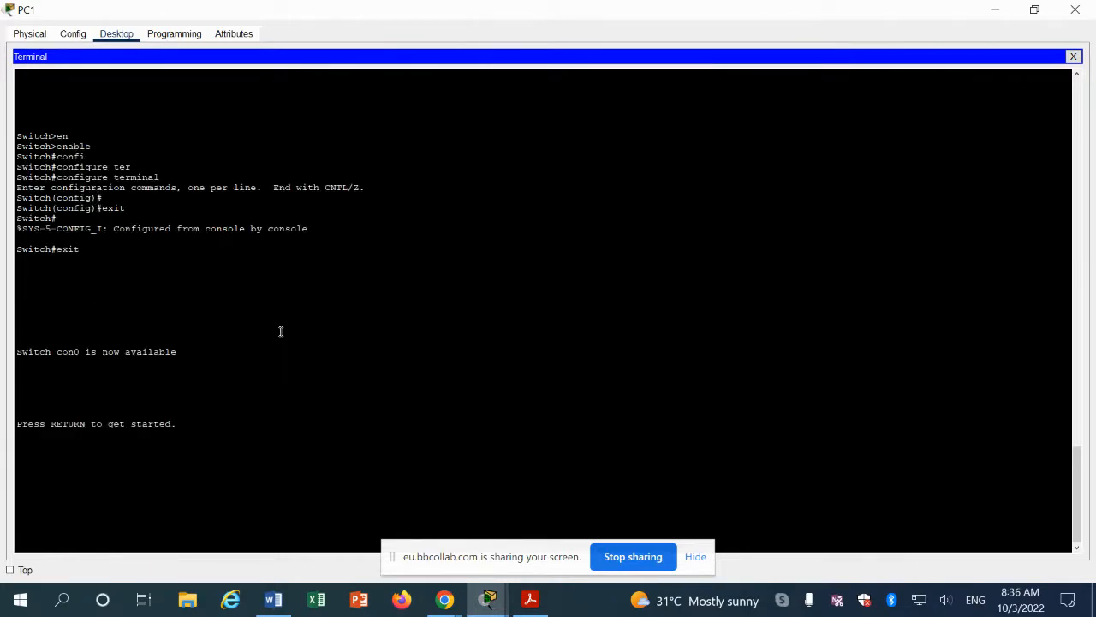
- Start a new console session on the switch, run show version, and review its output from the beginning
key("Return")
type("sh")
key("Tab")
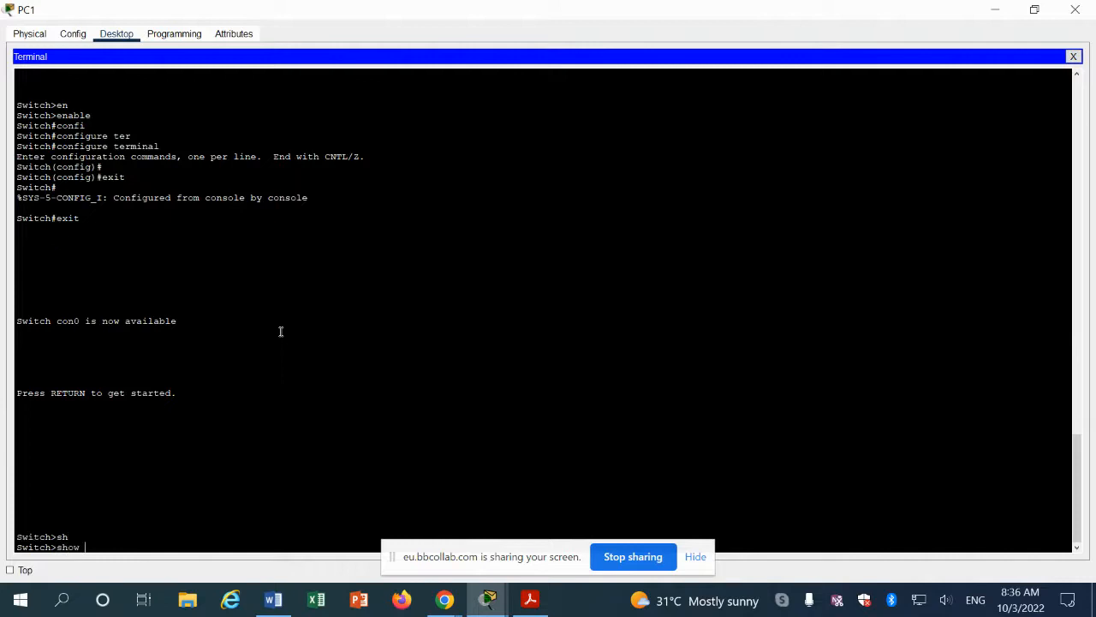
type("ver")
key("Tab")
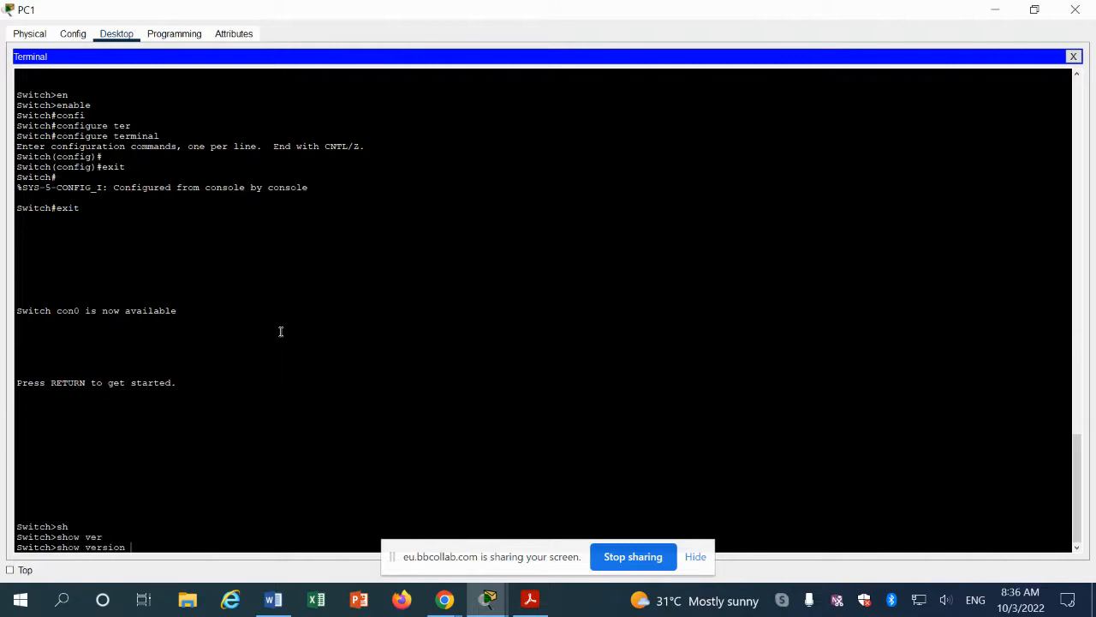
key("Return")
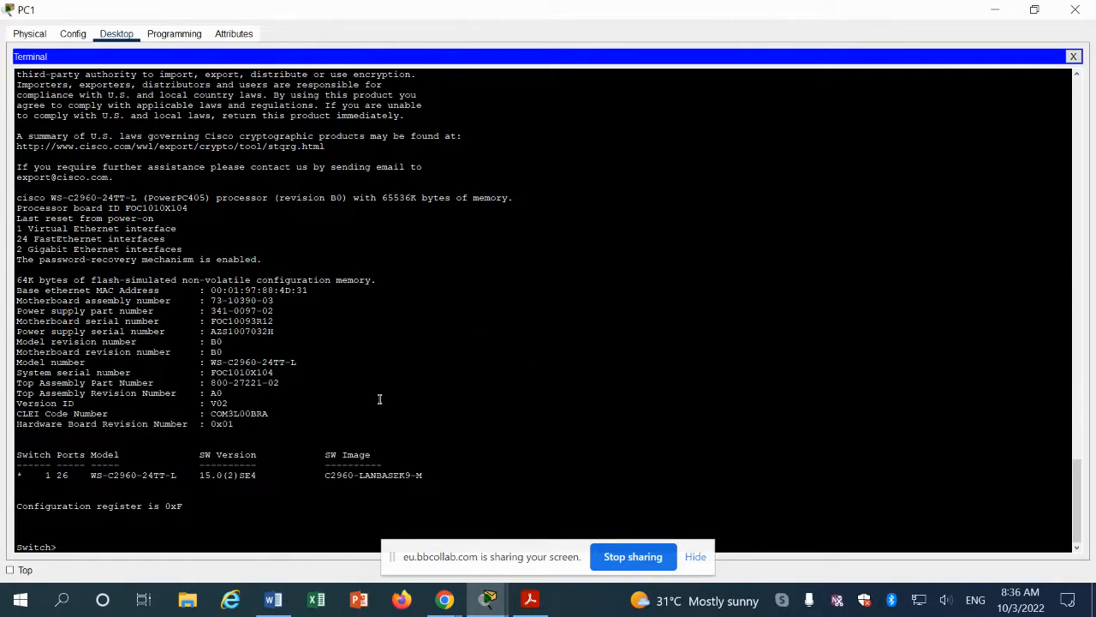
scroll(379, 399, "up", 5)
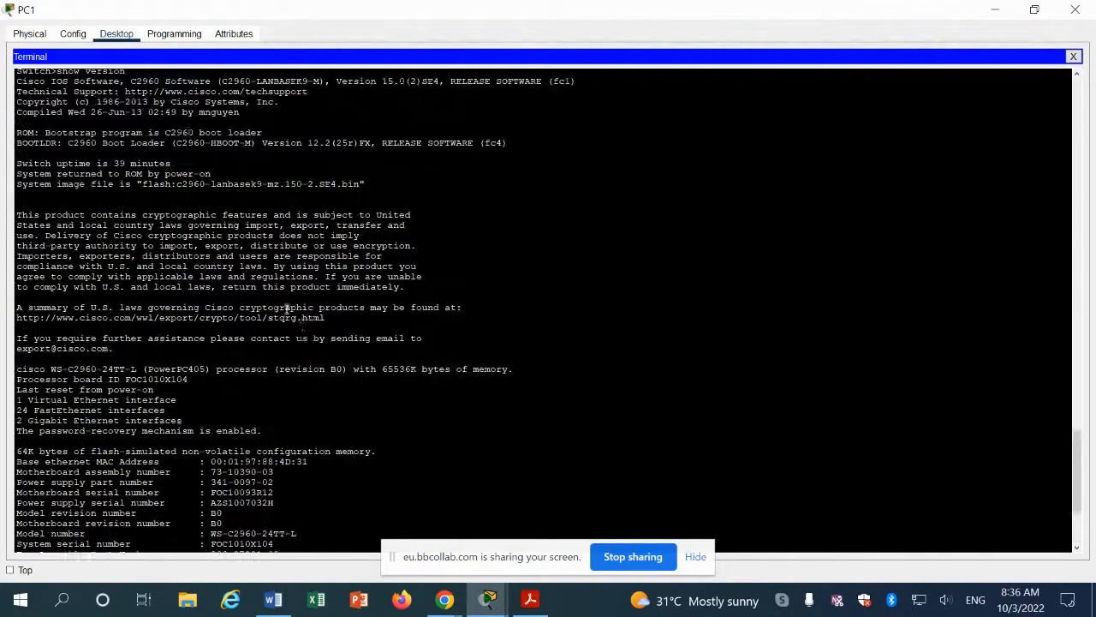
scroll(287, 308, "up", 2)
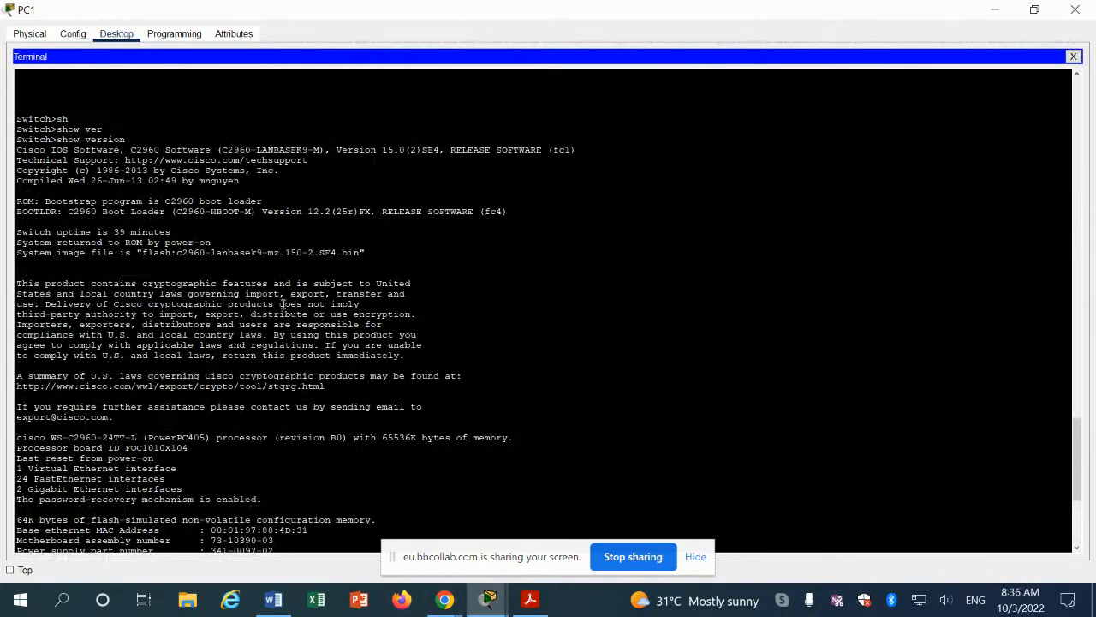
- Examine the switch's show version output in the PC1 terminal, from the IOS software line down to the hardware revision and serial numbers
left_click_drag(126, 149, 162, 150)
left_click(334, 156)
scroll(228, 329, "down", 2)
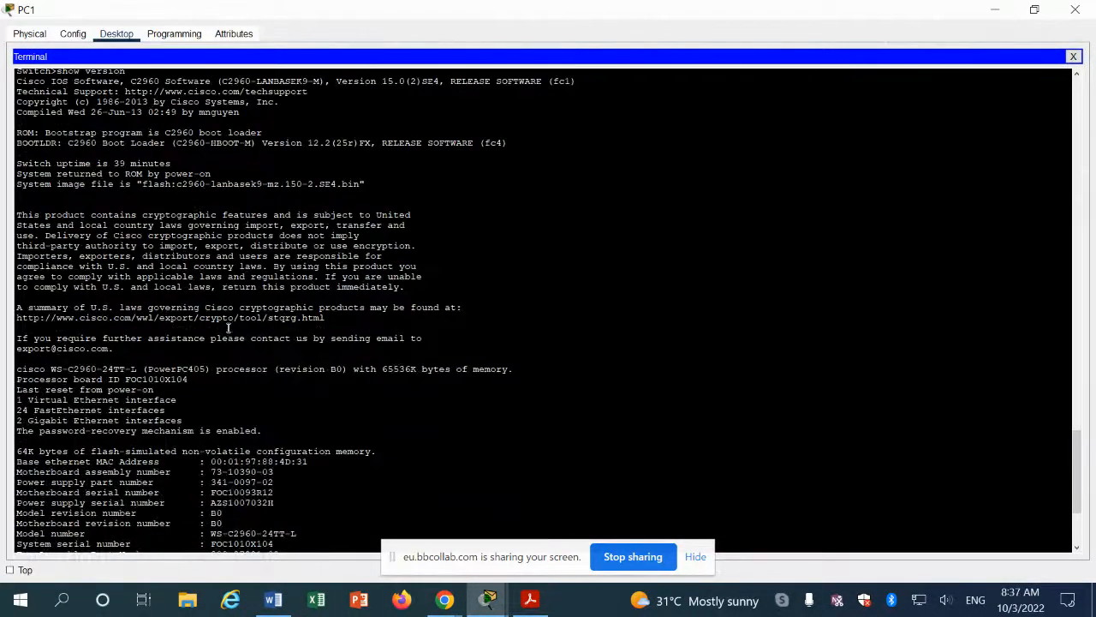
scroll(227, 328, "down", 2)
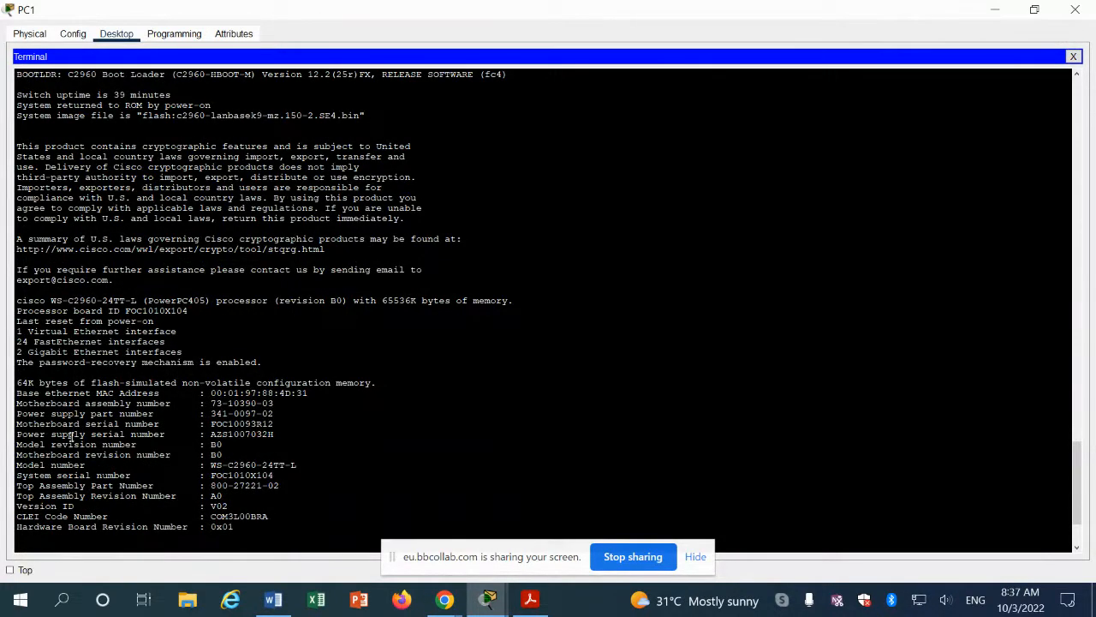
left_click_drag(66, 486, 73, 422)
left_click(114, 385)
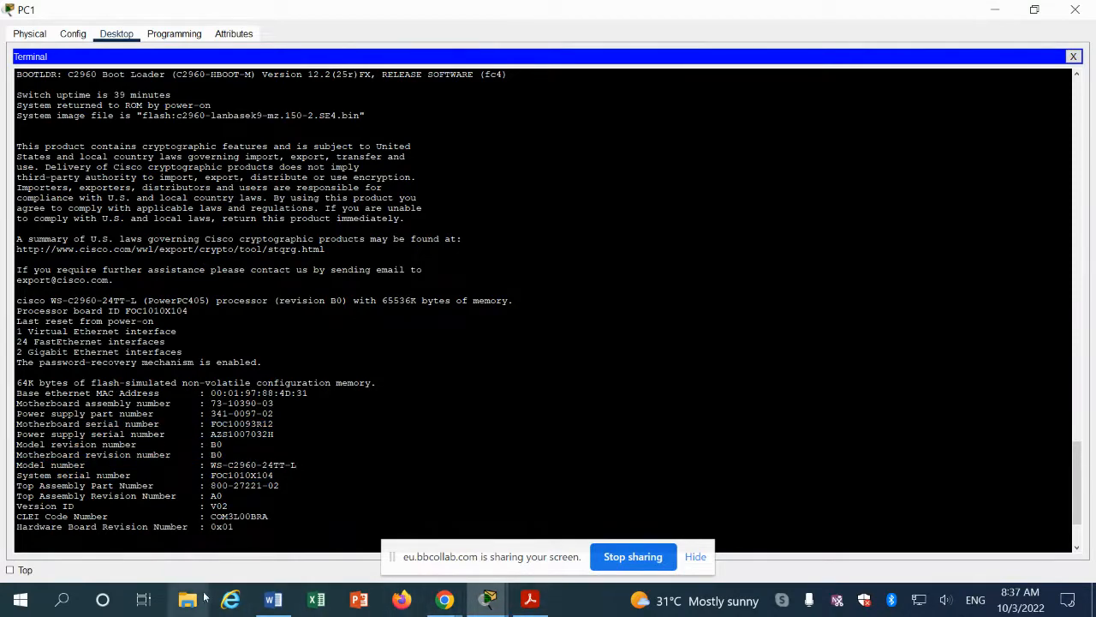
- Switch to the Word lab manual, read the sample show version output in step h, and return to the PC1 terminal
left_click(270, 602)
scroll(362, 409, "down", 4)
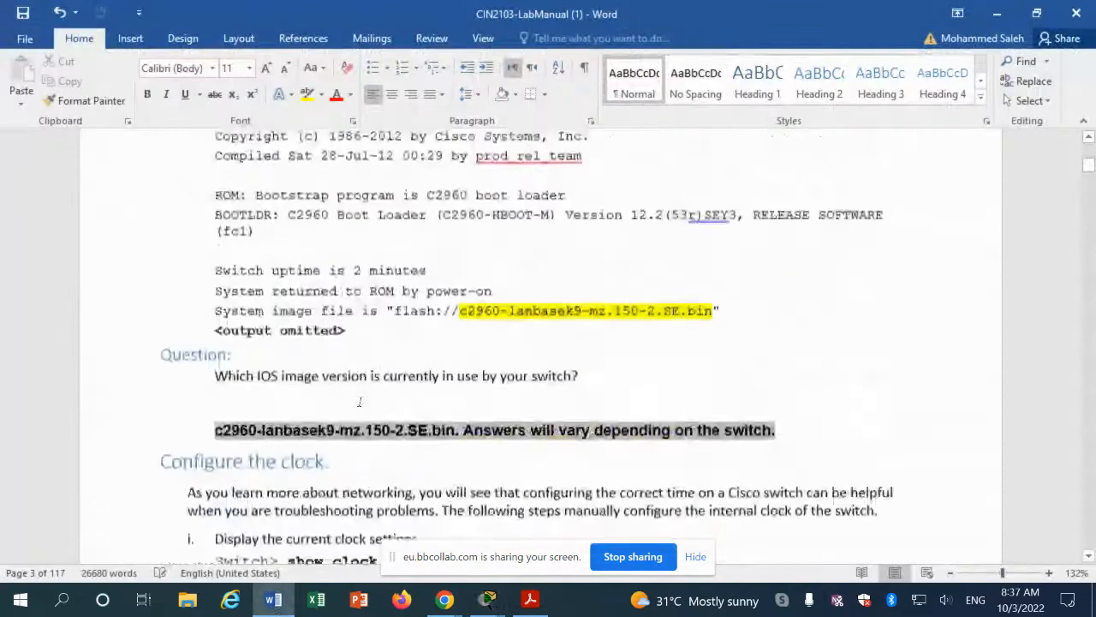
scroll(359, 404, "up", 2)
scroll(358, 402, "up", 1)
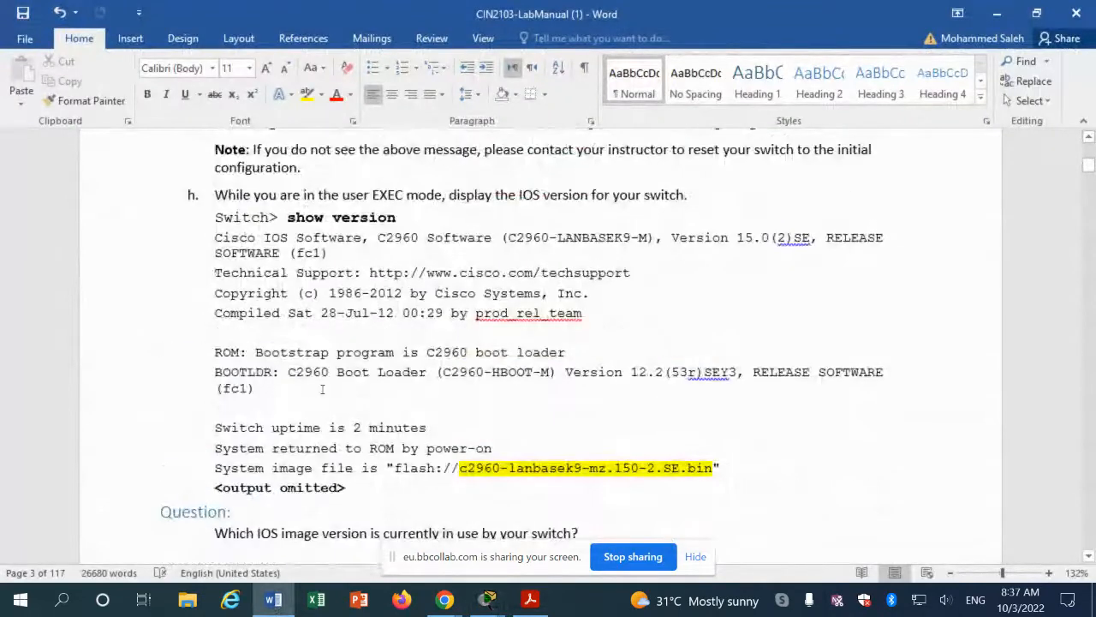
left_click(417, 358)
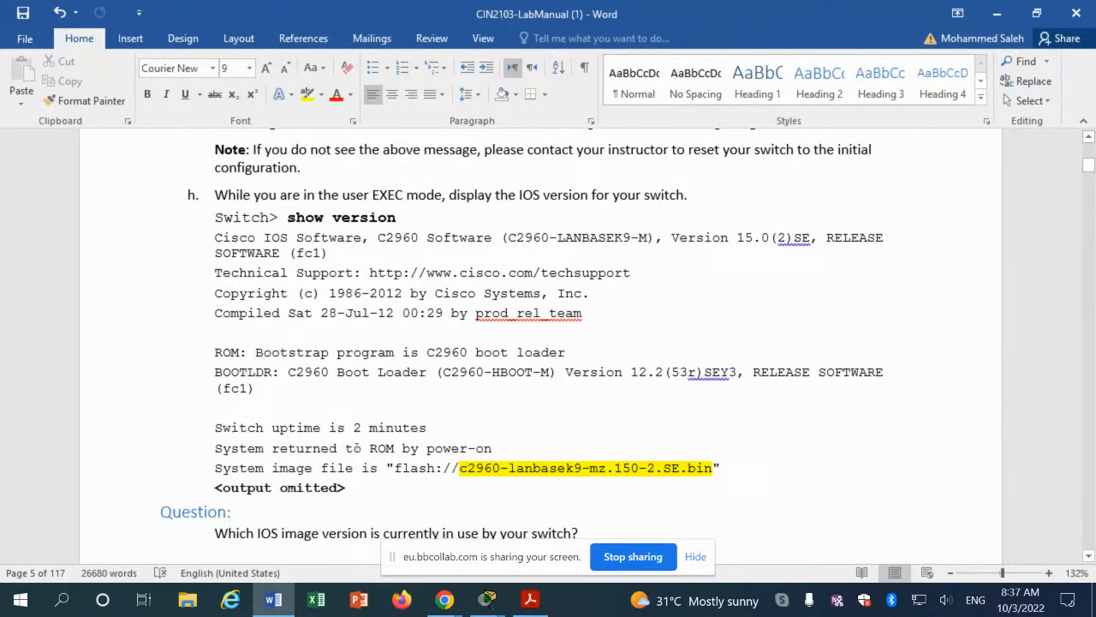
left_click(1002, 12)
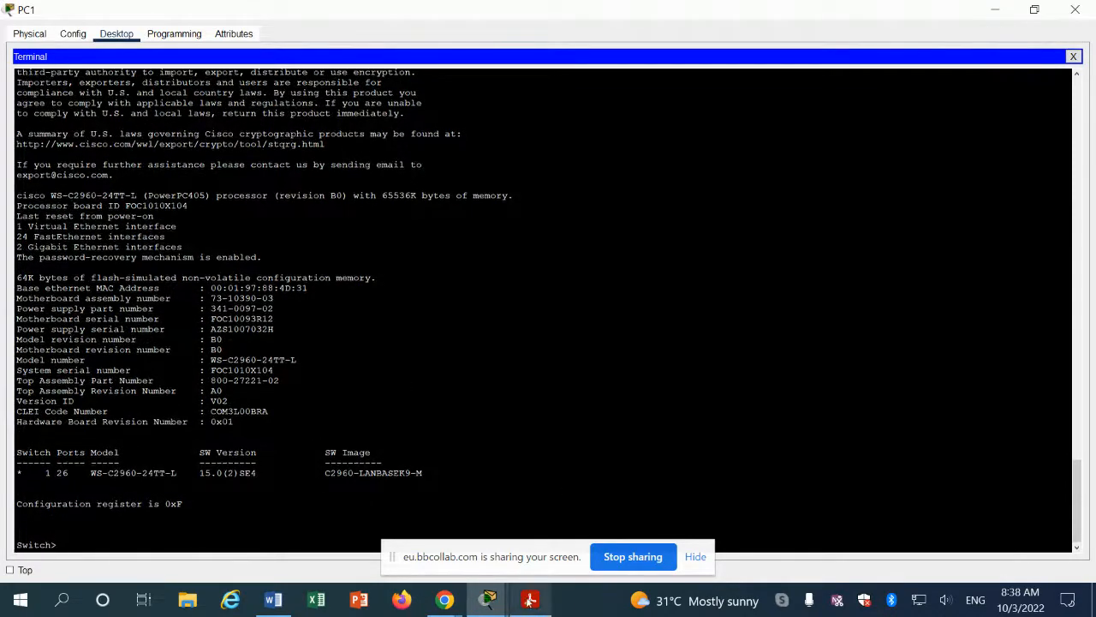
- In the Word lab manual, examine the question about the switch's IOS image version and compare its answer with the sample system image file
left_click(273, 600)
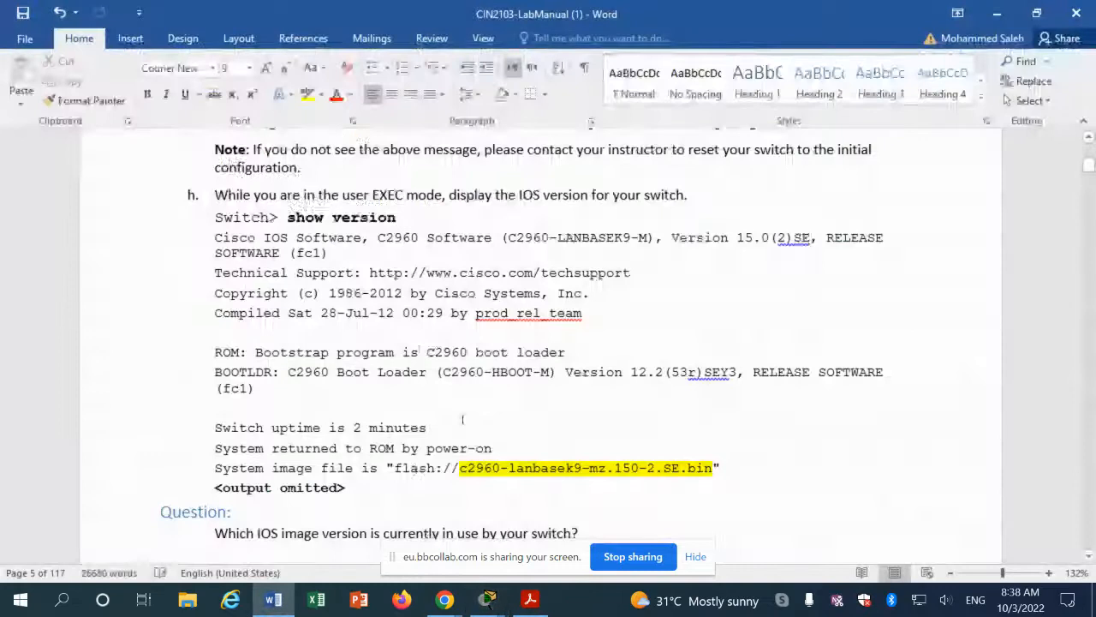
scroll(462, 419, "down", 5)
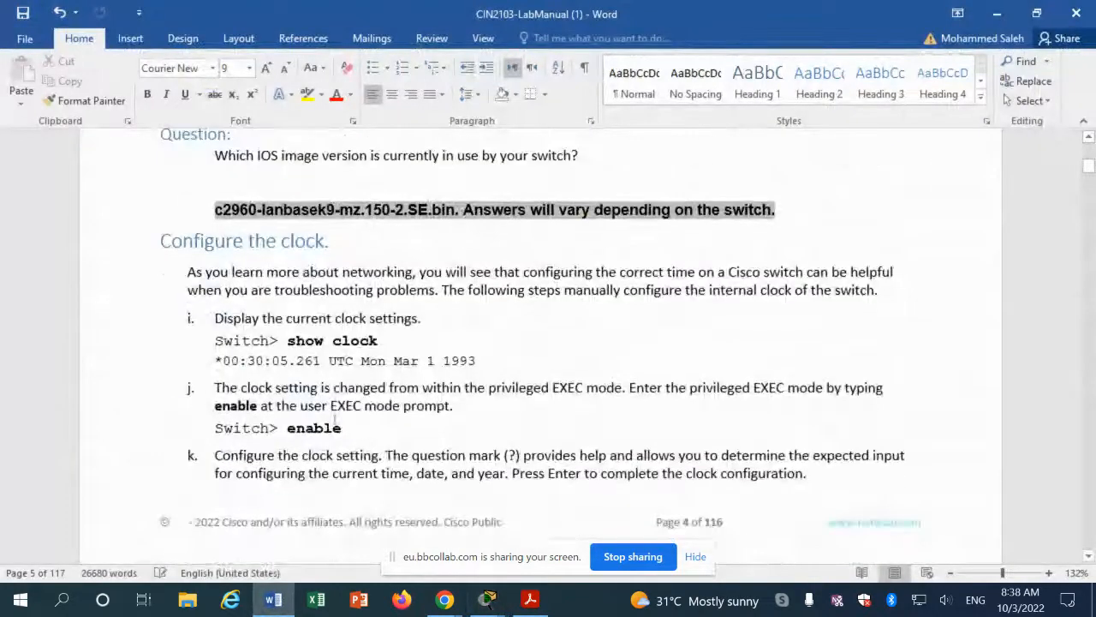
scroll(291, 219, "up", 1)
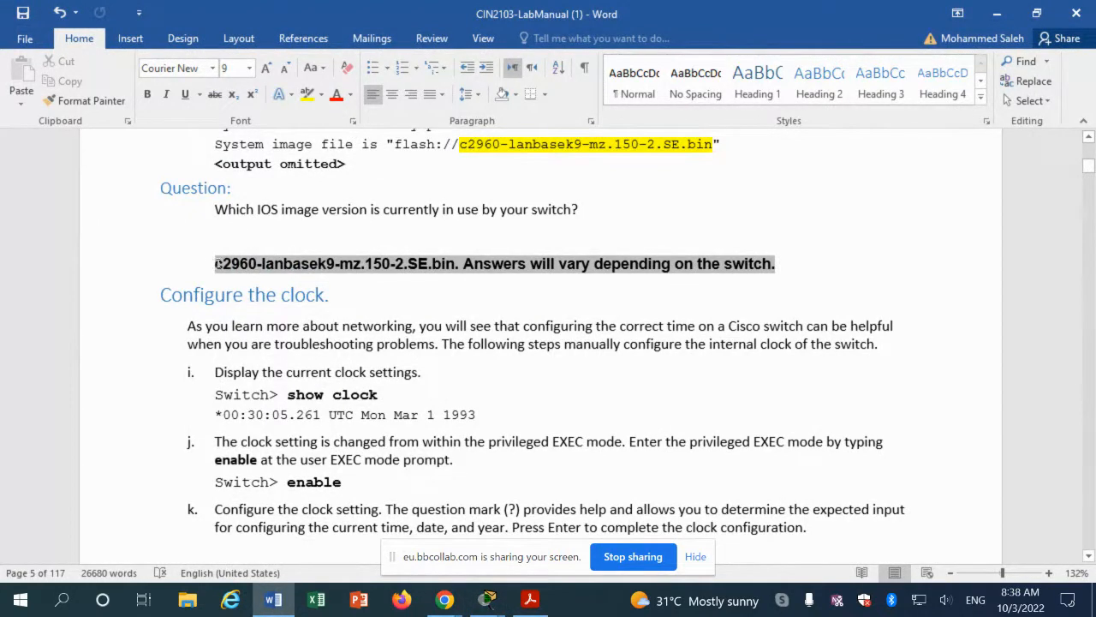
mouse_move(217, 264)
left_mouse_down()
mouse_move(441, 265)
mouse_move(420, 266)
left_mouse_up()
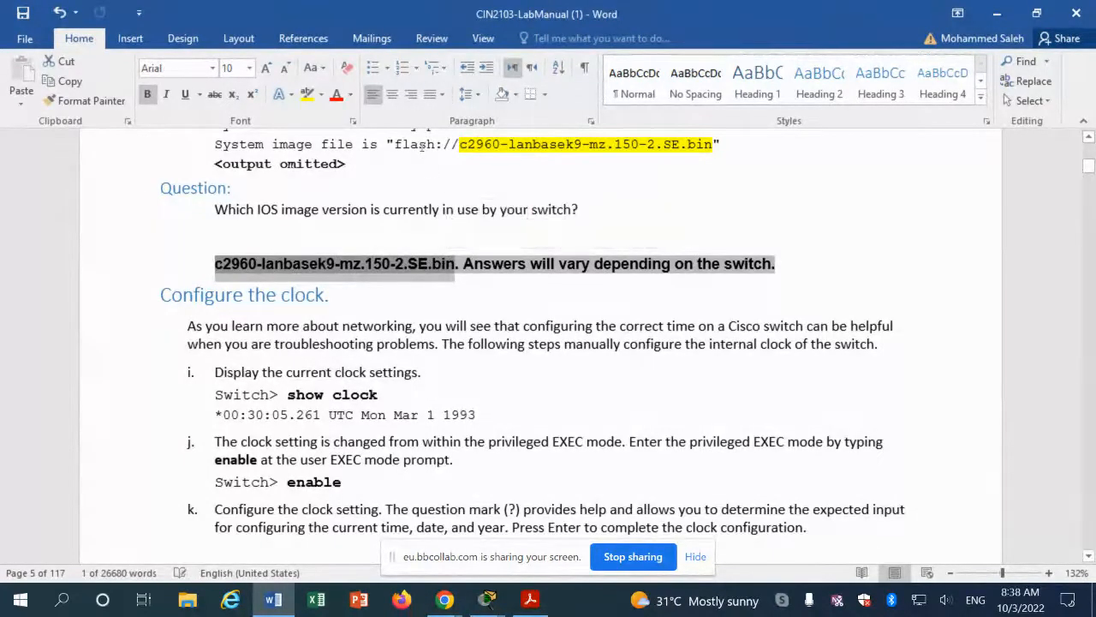
left_click(394, 145)
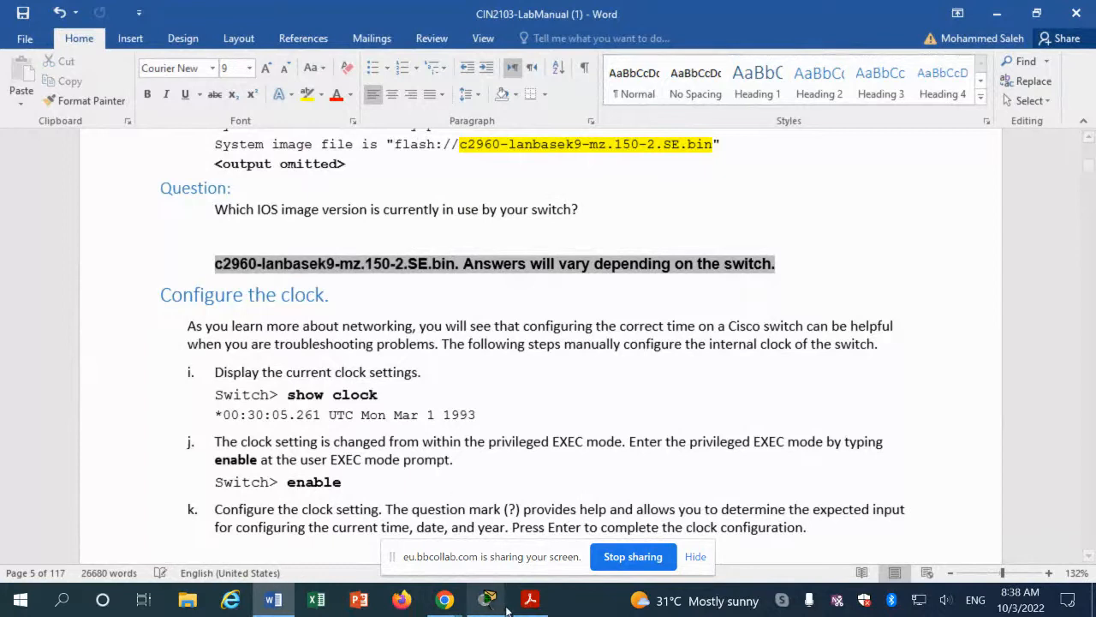
- Return to the PC1 terminal and examine the switch's model number, IOS version and system image file in the show version output
mouse_move(528, 604)
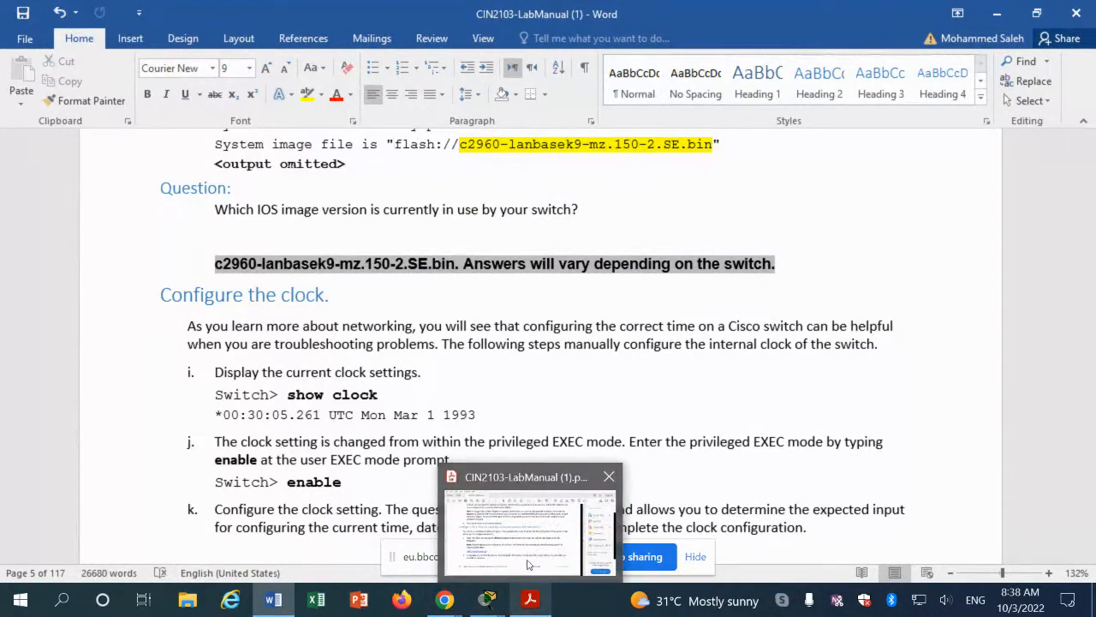
mouse_move(487, 601)
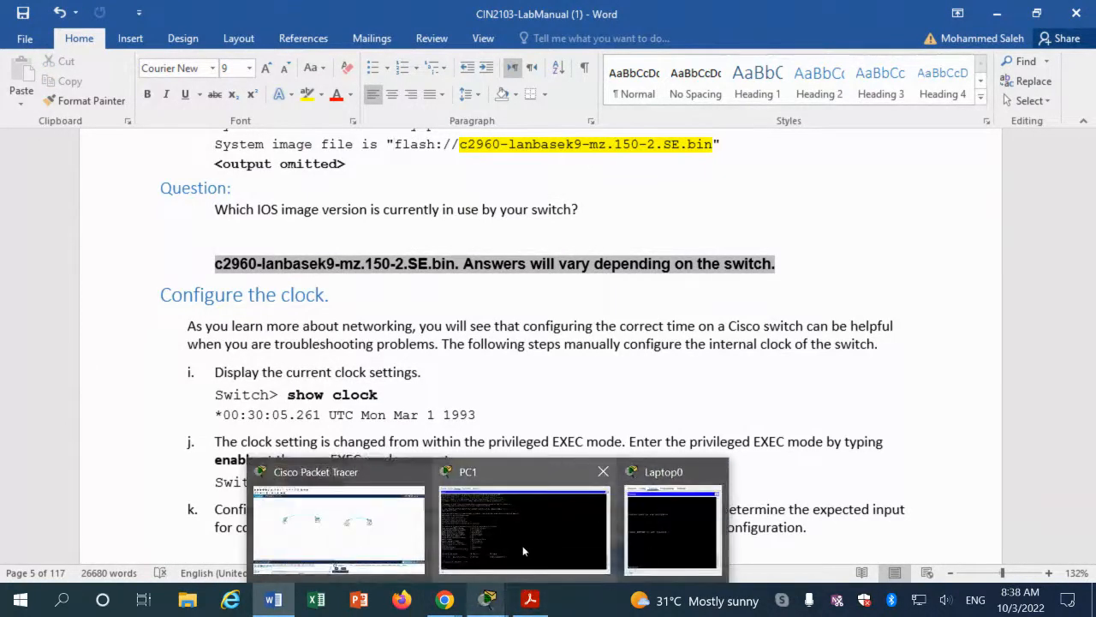
left_click(570, 570)
scroll(282, 401, "up", 3)
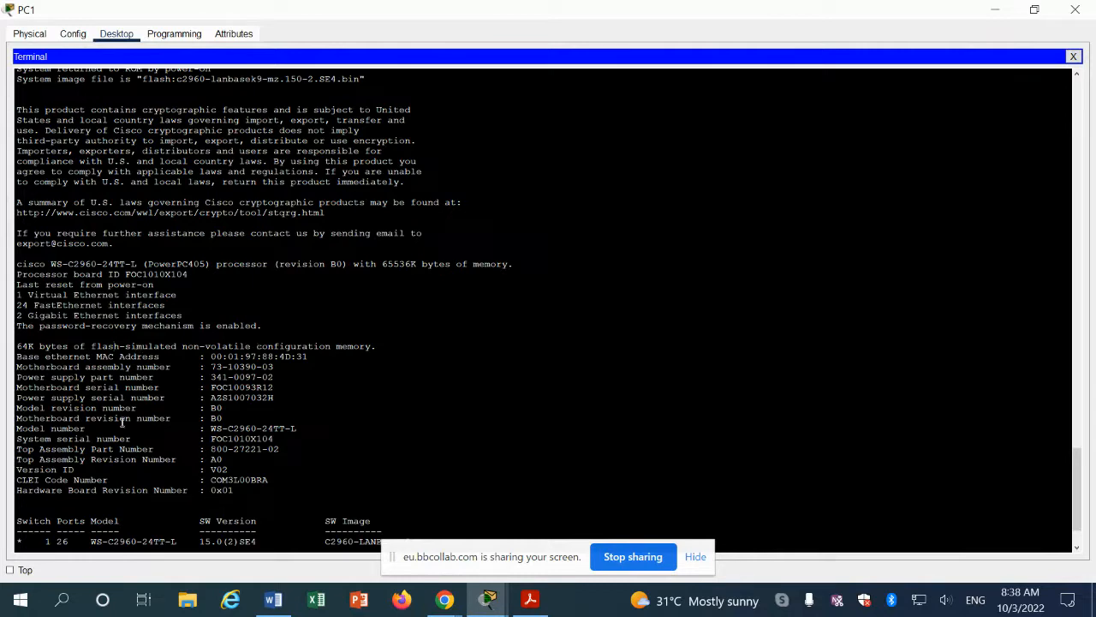
left_click_drag(215, 429, 296, 428)
scroll(118, 408, "up", 2)
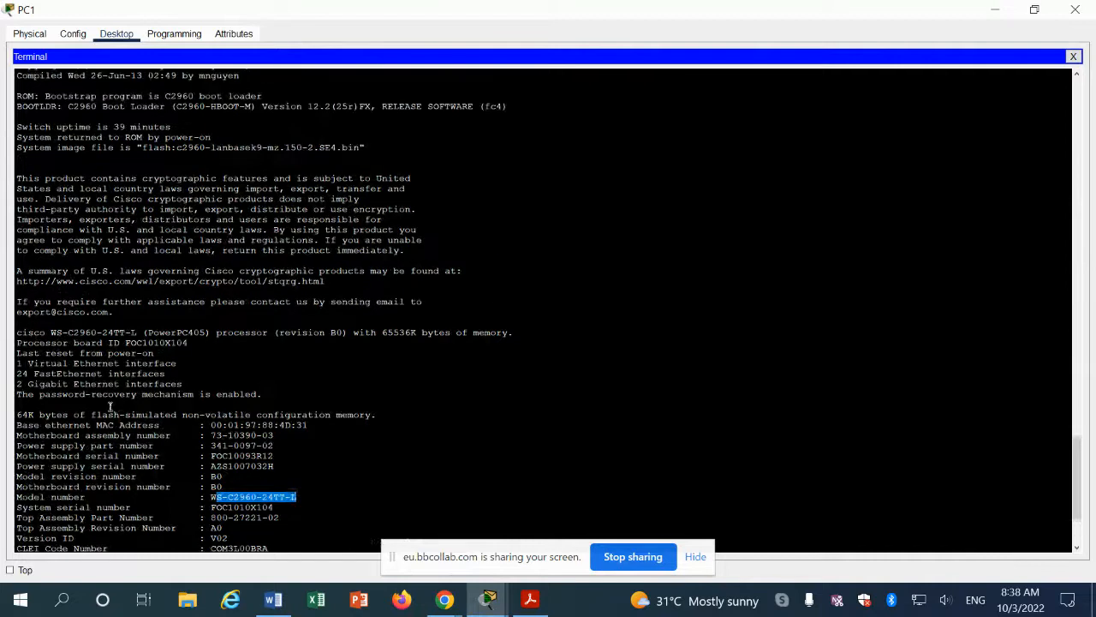
scroll(55, 363, "up", 4)
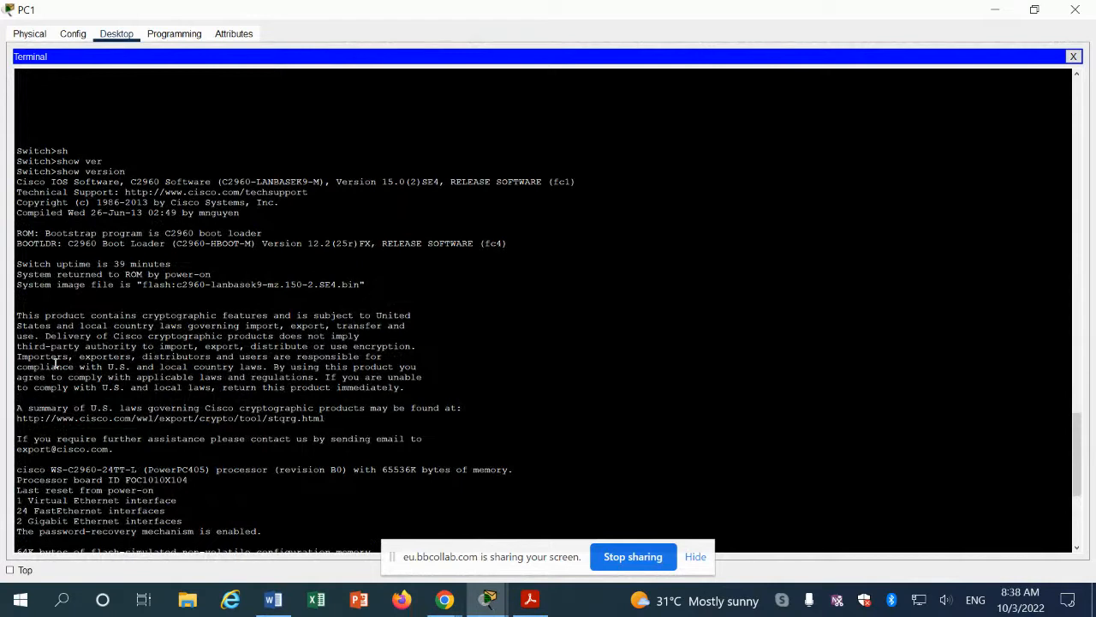
scroll(104, 386, "down", 3)
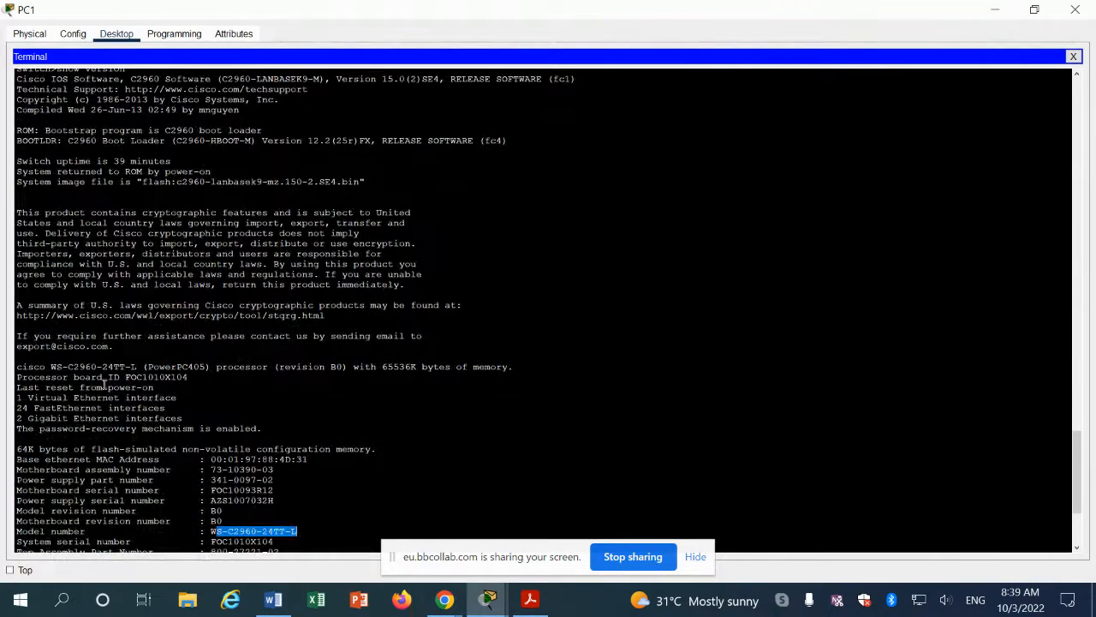
scroll(104, 385, "down", 2)
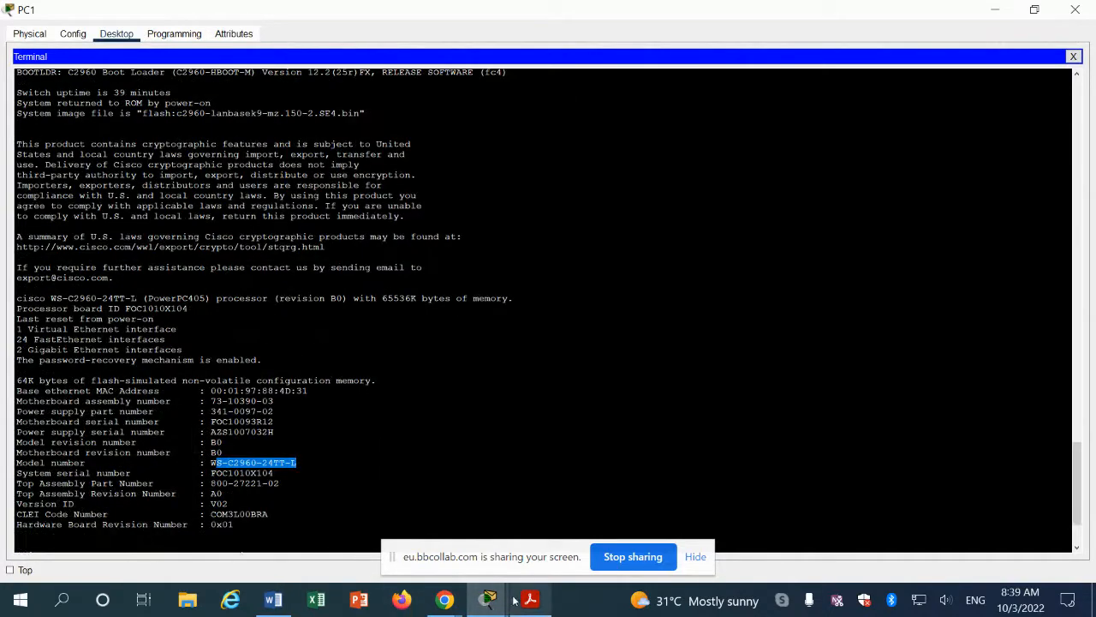
- Copy the command clock set 15:08:00 Oct 26 2012 from the Word lab manual and return to the PC1 terminal
mouse_move(487, 606)
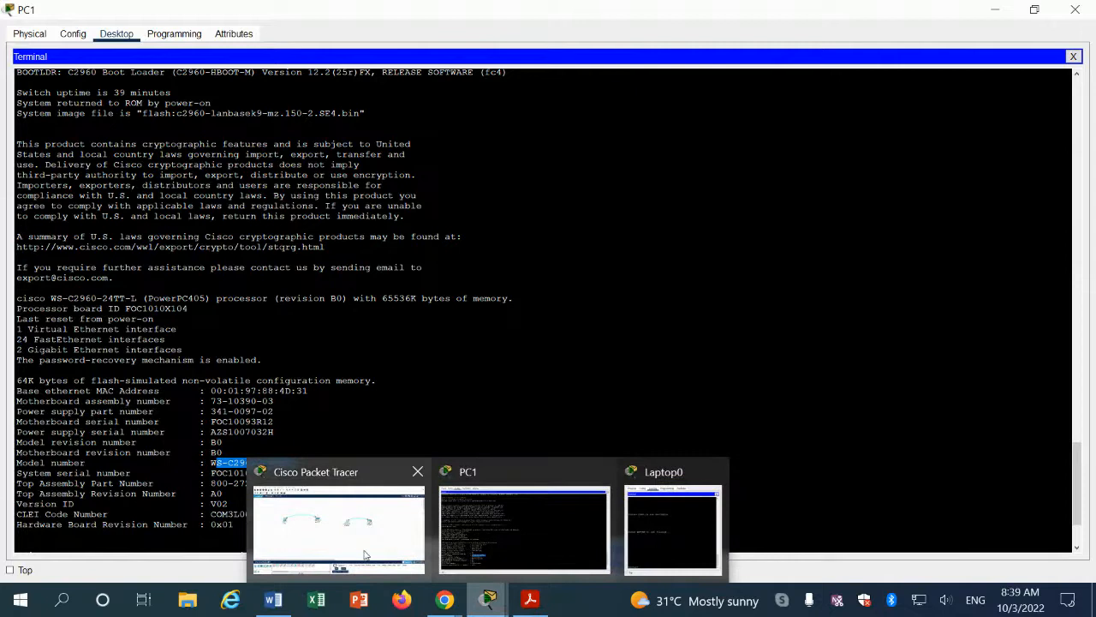
left_click(274, 601)
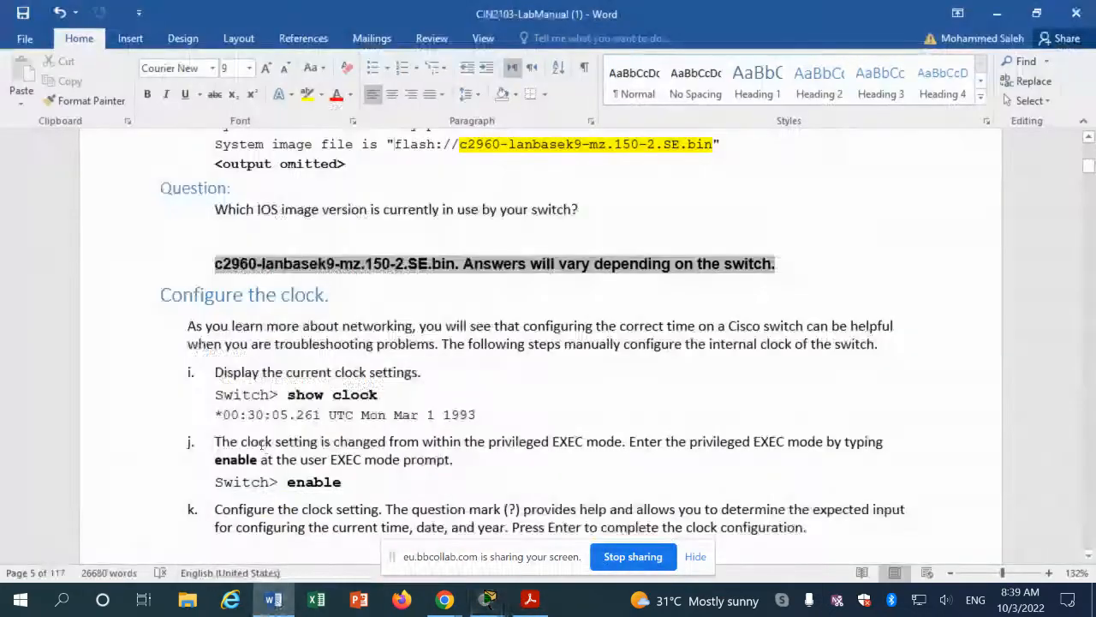
scroll(269, 450, "down", 10)
scroll(260, 426, "up", 3)
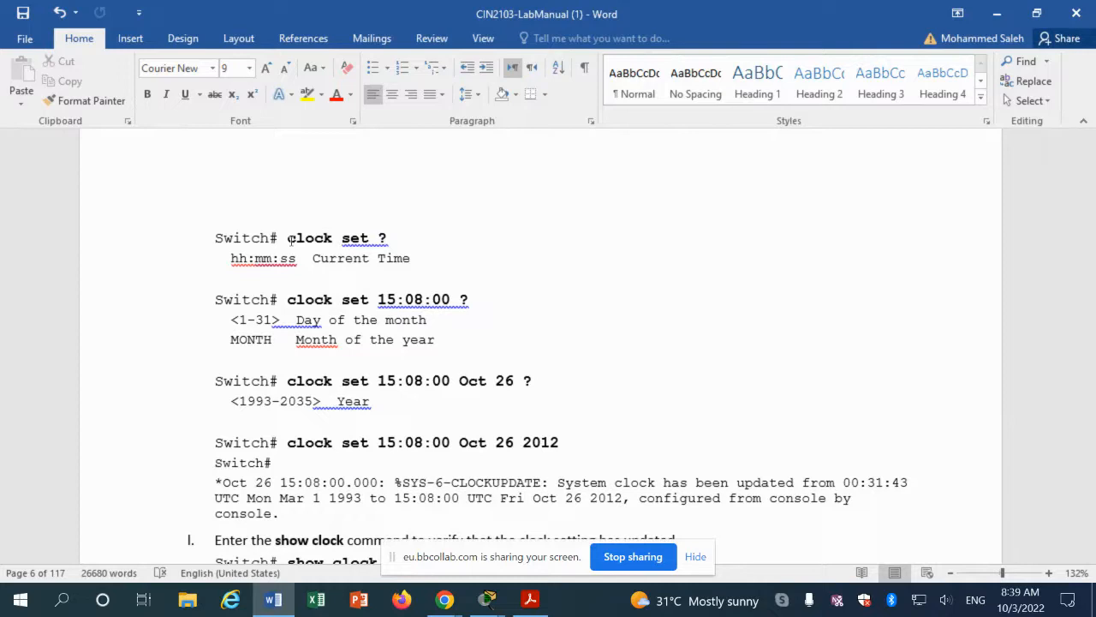
scroll(291, 240, "down", 3)
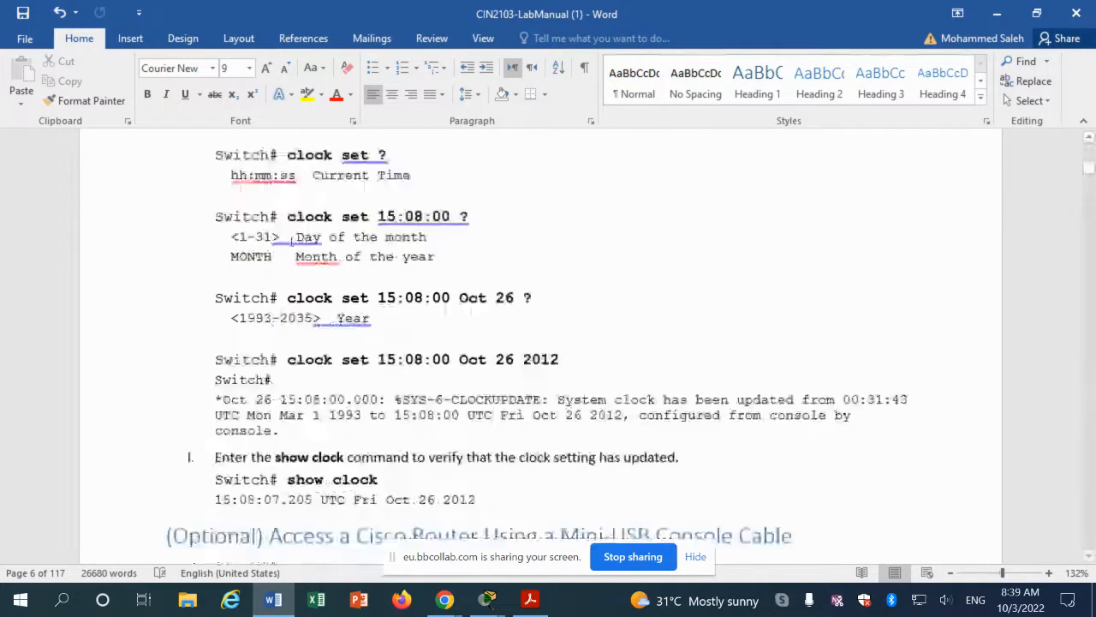
scroll(282, 237, "up", 1)
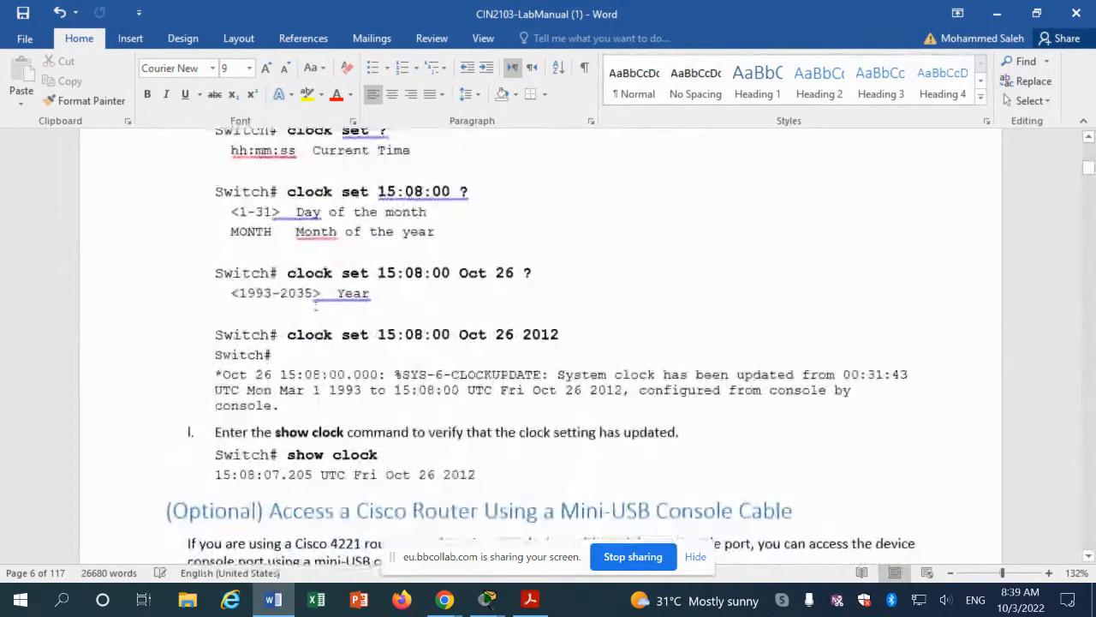
left_click_drag(288, 335, 549, 342)
right_click(549, 342)
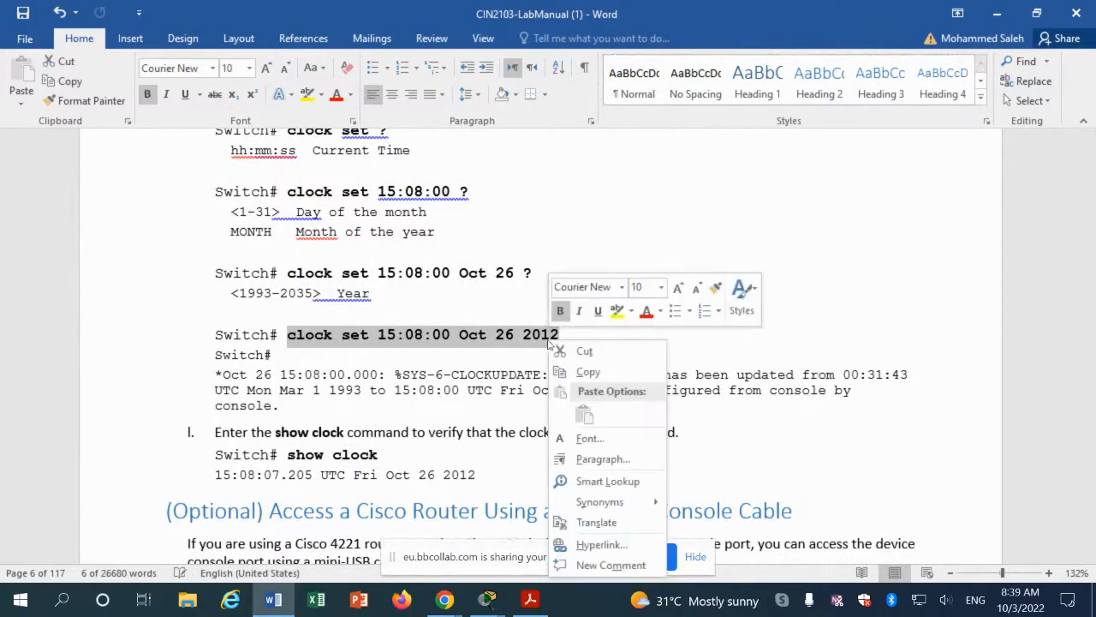
left_click(589, 370)
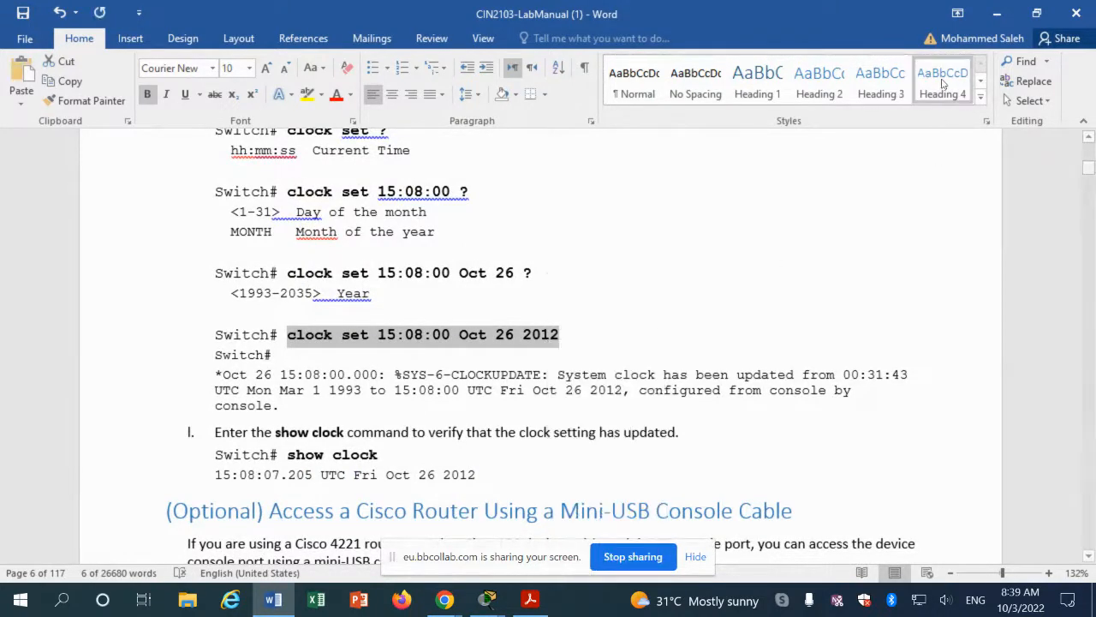
left_click(997, 15)
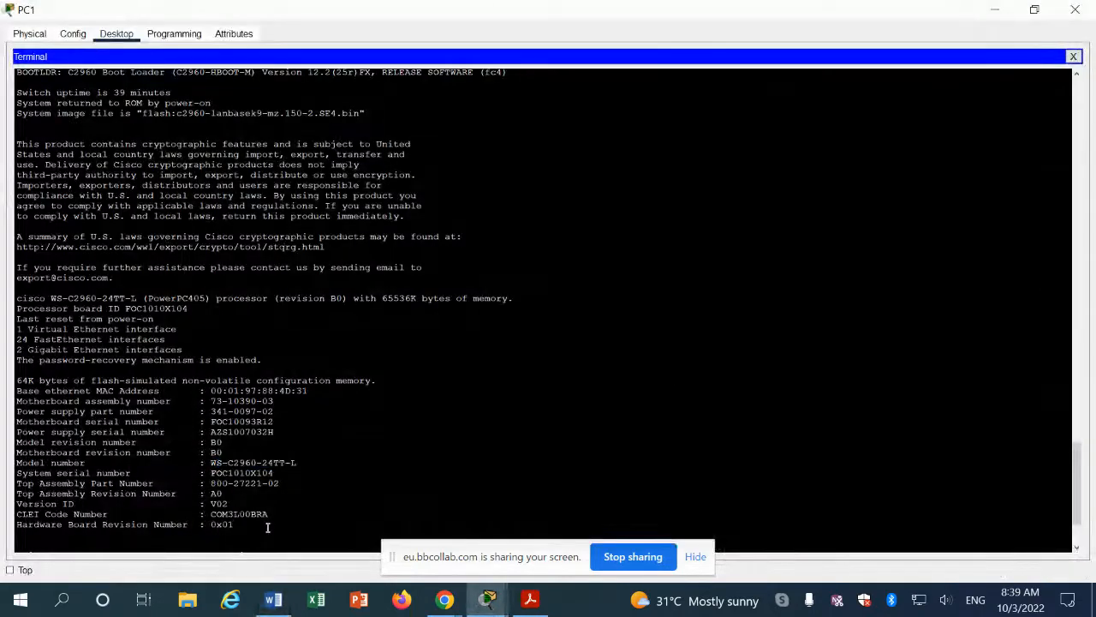
- Enter privileged EXEC mode on the switch with the enable command
key("Return")
key("Return")
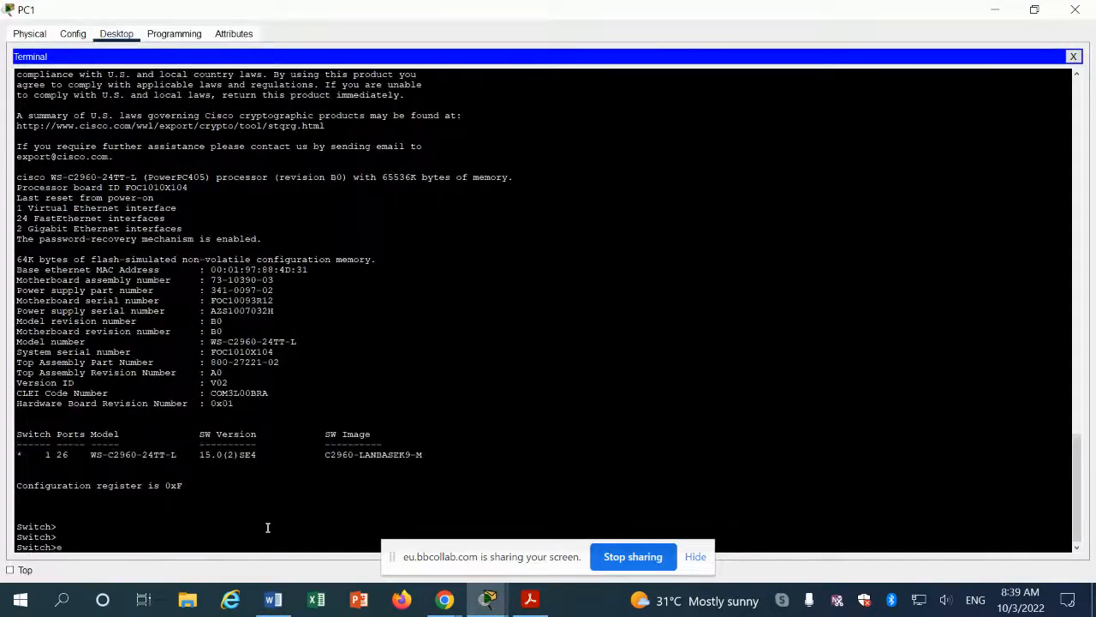
type("en")
key("Tab")
key("Return")
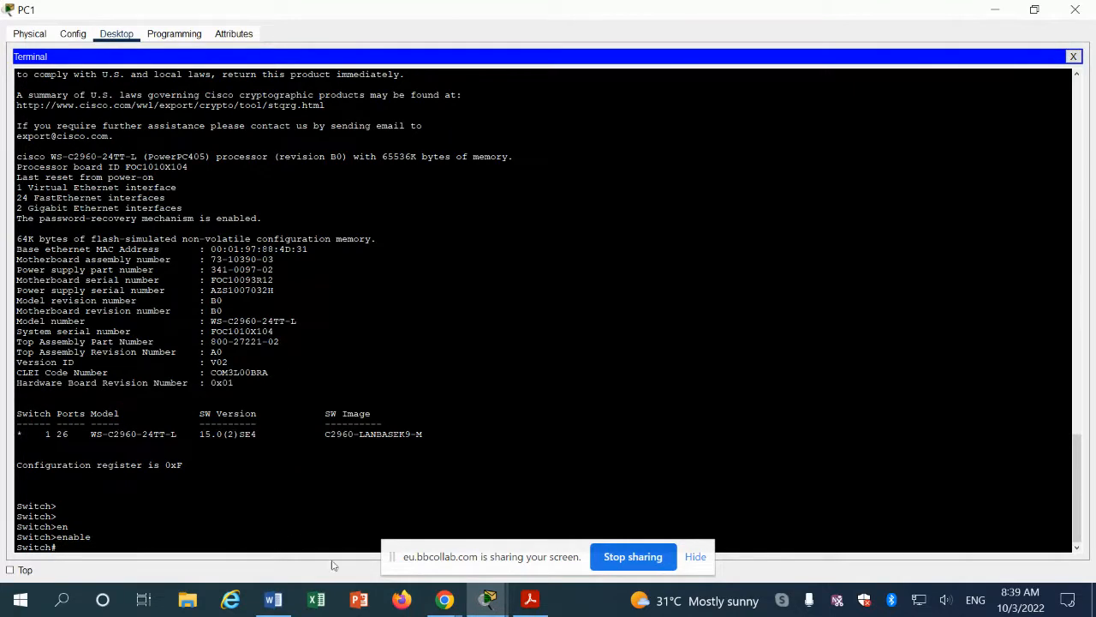
- Paste the copied clock set command at the privileged prompt and replace its time and date with 8:40
right_click(79, 552)
left_click(109, 567)
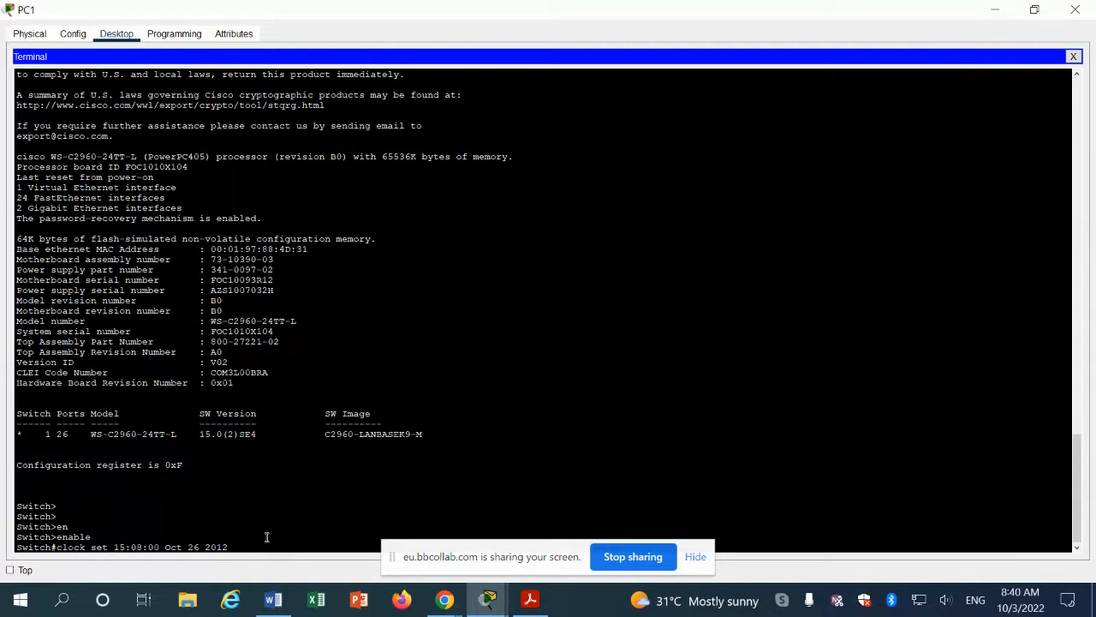
key("BackSpace")
key("BackSpace")
key("BackSpace")
key("BackSpace")
key("BackSpace")
key("BackSpace")
key("BackSpace")
key("BackSpace")
key("BackSpace")
key("BackSpace")
key("BackSpace")
key("BackSpace")
key("BackSpace")
key("BackSpace")
key("BackSpace")
key("BackSpace")
type("8:40")
- Check the clock format in the Word lab manual and, in the PC1 terminal, complete and run clock set 8:40:00 Oct 3 2022
left_click(531, 599)
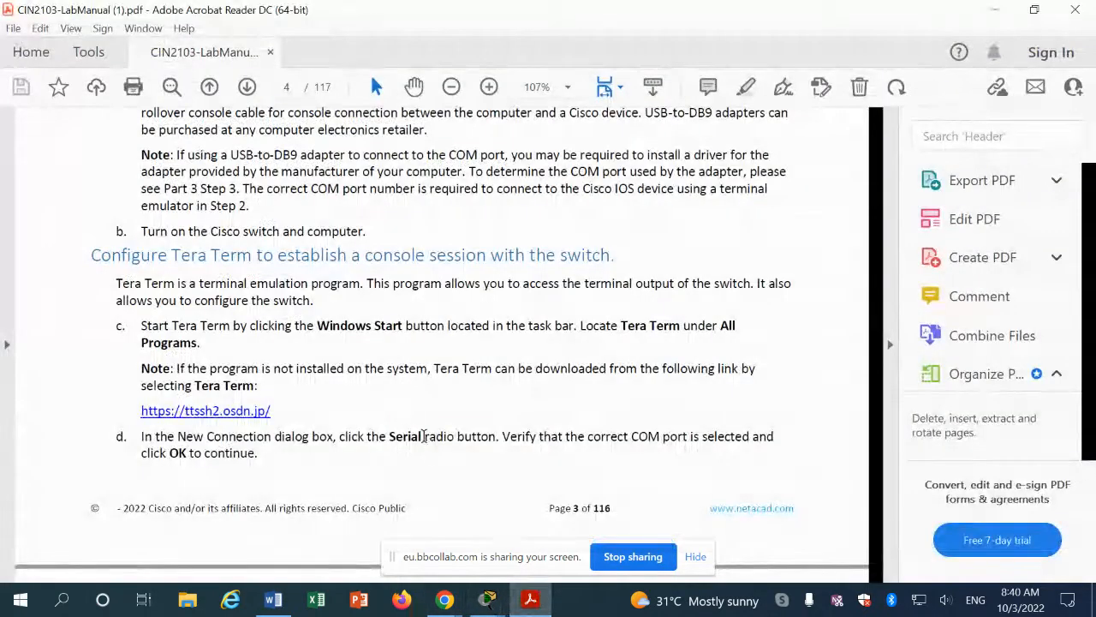
left_click(273, 599)
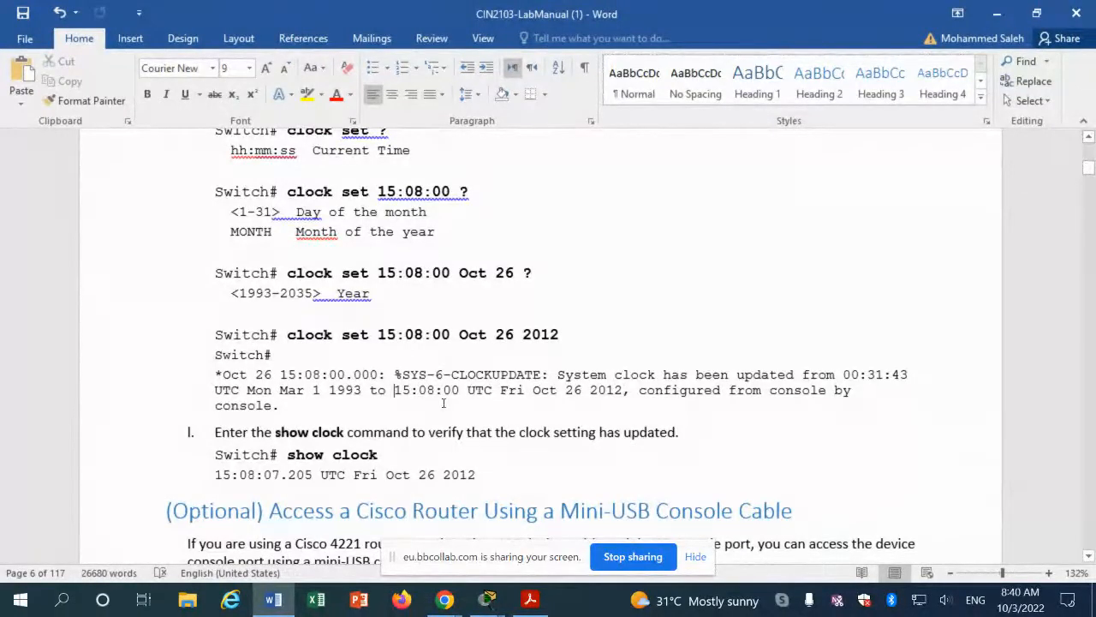
left_click(998, 15)
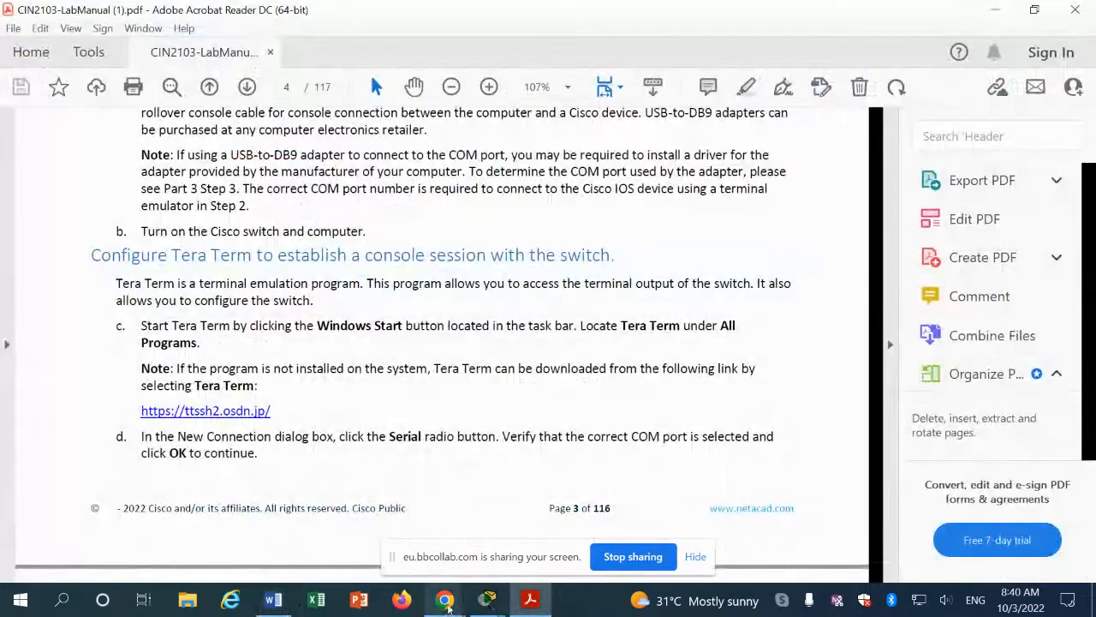
mouse_move(485, 601)
left_click(524, 535)
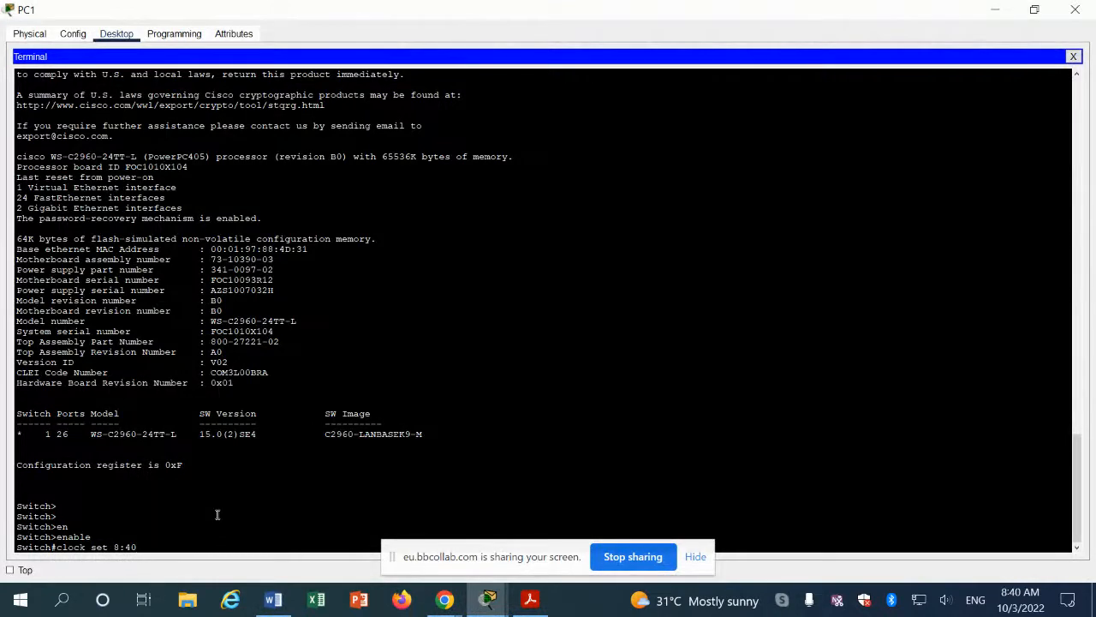
type(":00 Oct 3 2022")
key("Return")
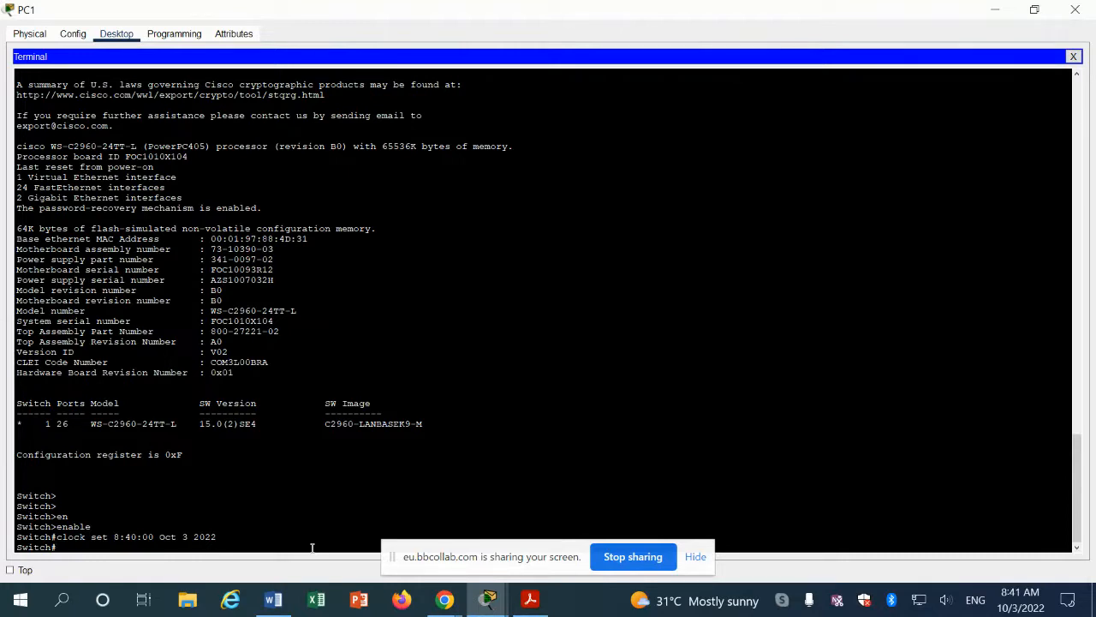
- Switch to the Word lab manual and read the show clock step and the optional mini-USB console cable and COM port sections
left_click(273, 599)
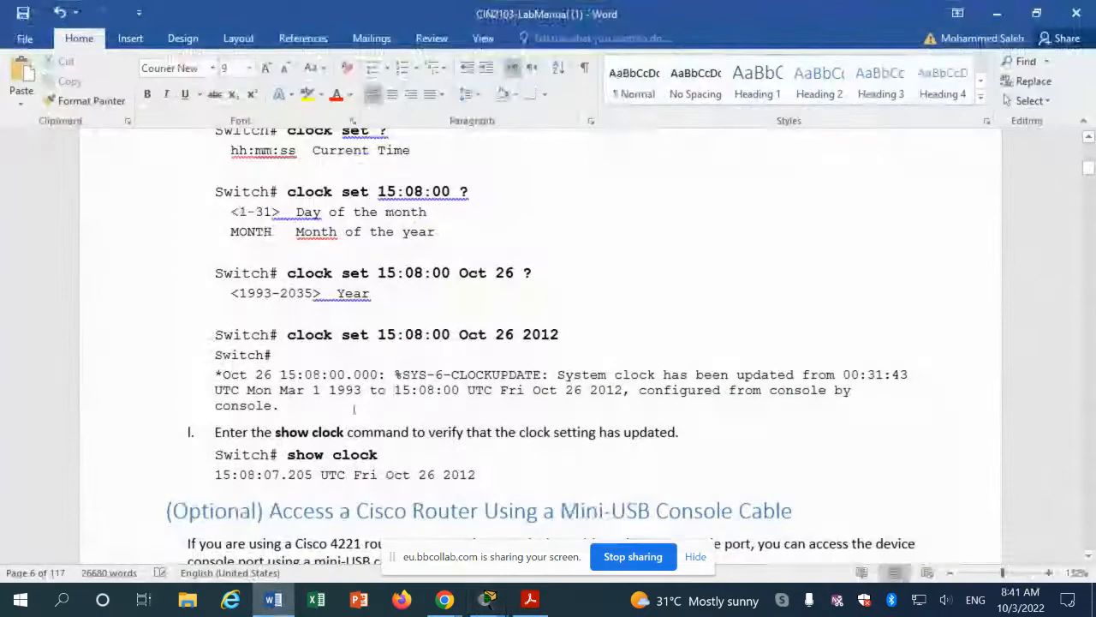
scroll(353, 410, "down", 5)
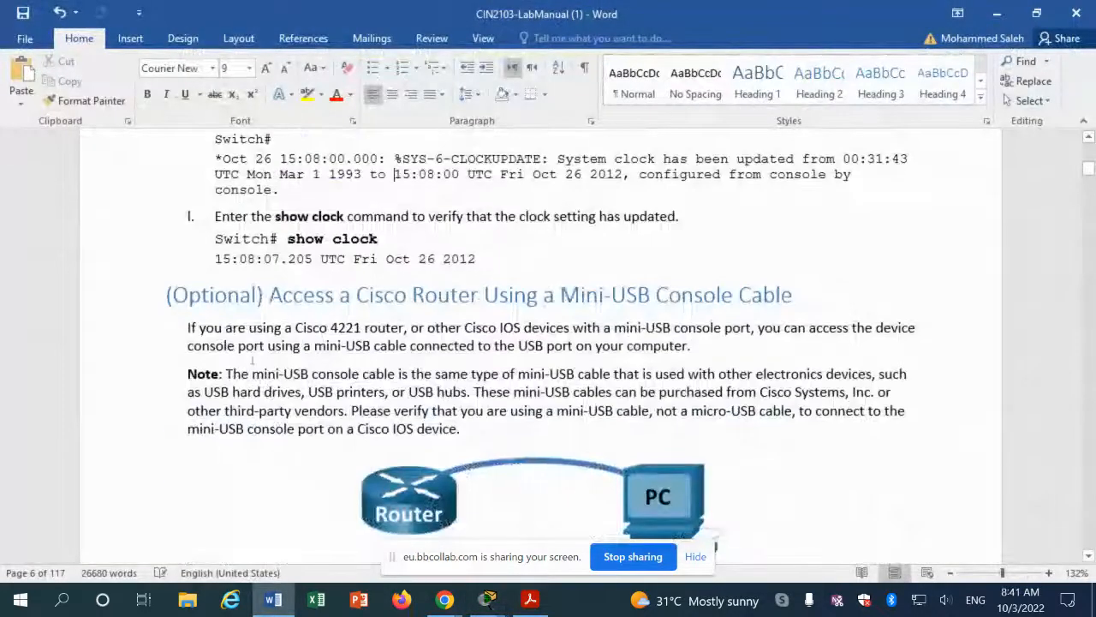
scroll(798, 411, "down", 3)
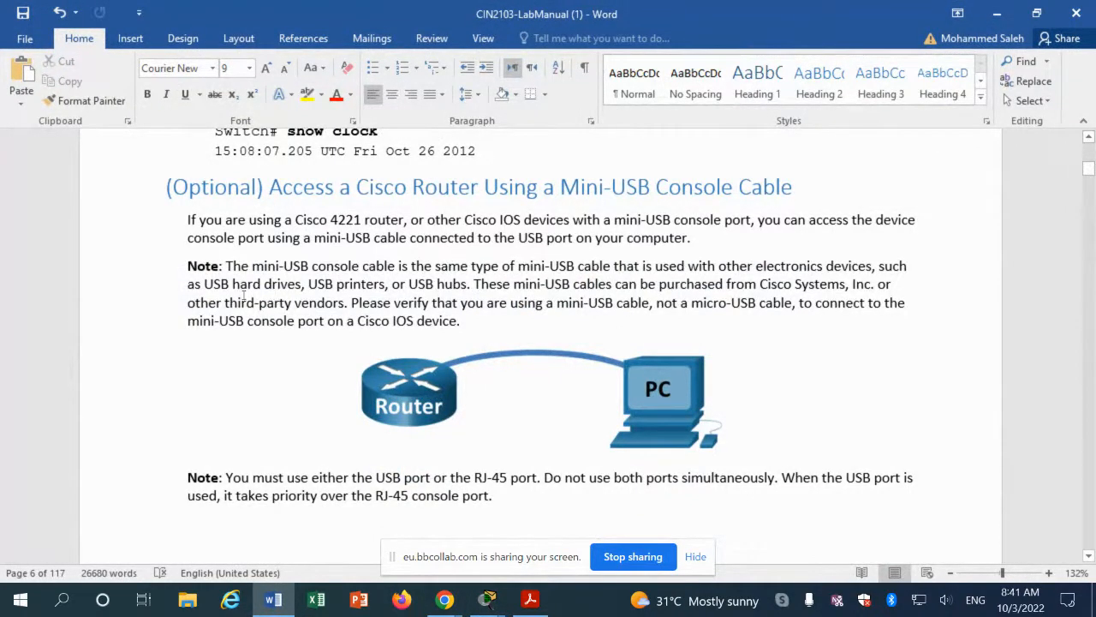
scroll(243, 296, "down", 3)
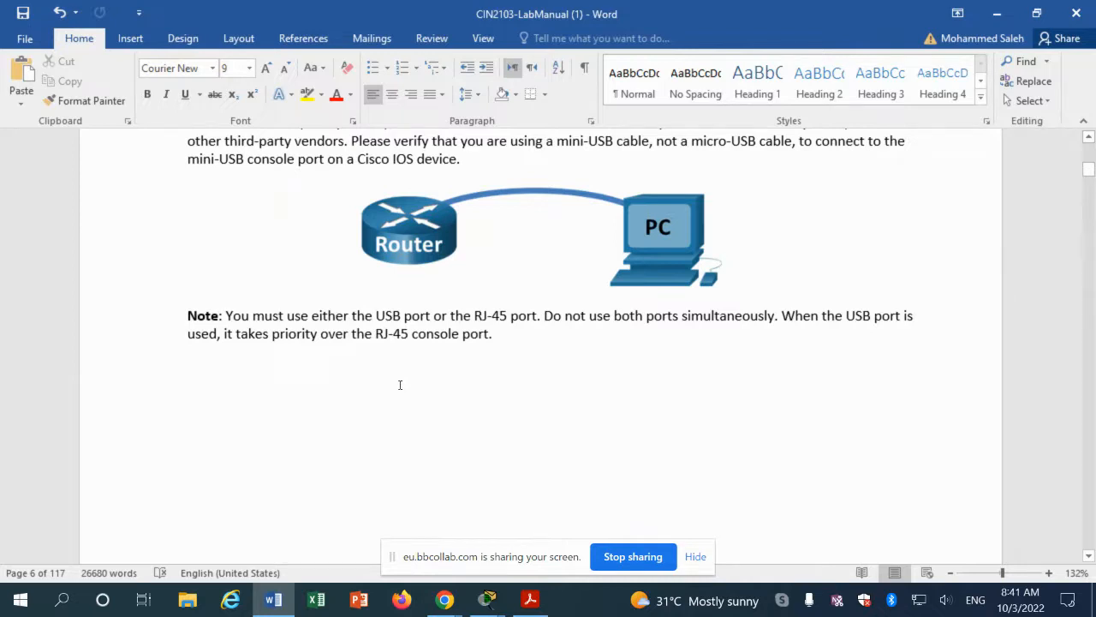
scroll(399, 384, "down", 5)
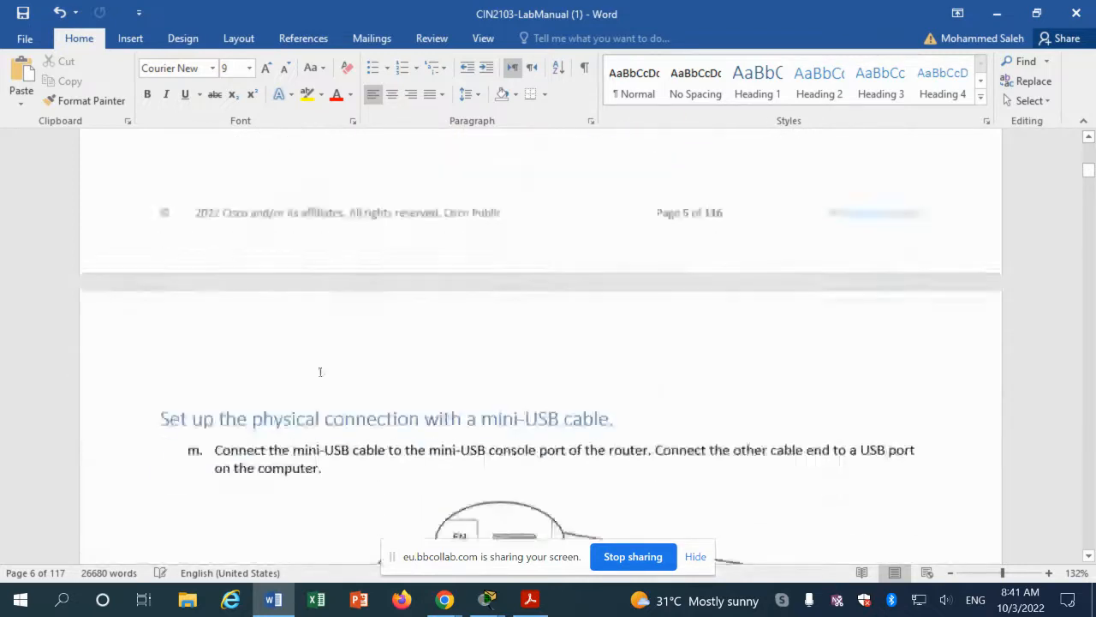
scroll(283, 363, "down", 4)
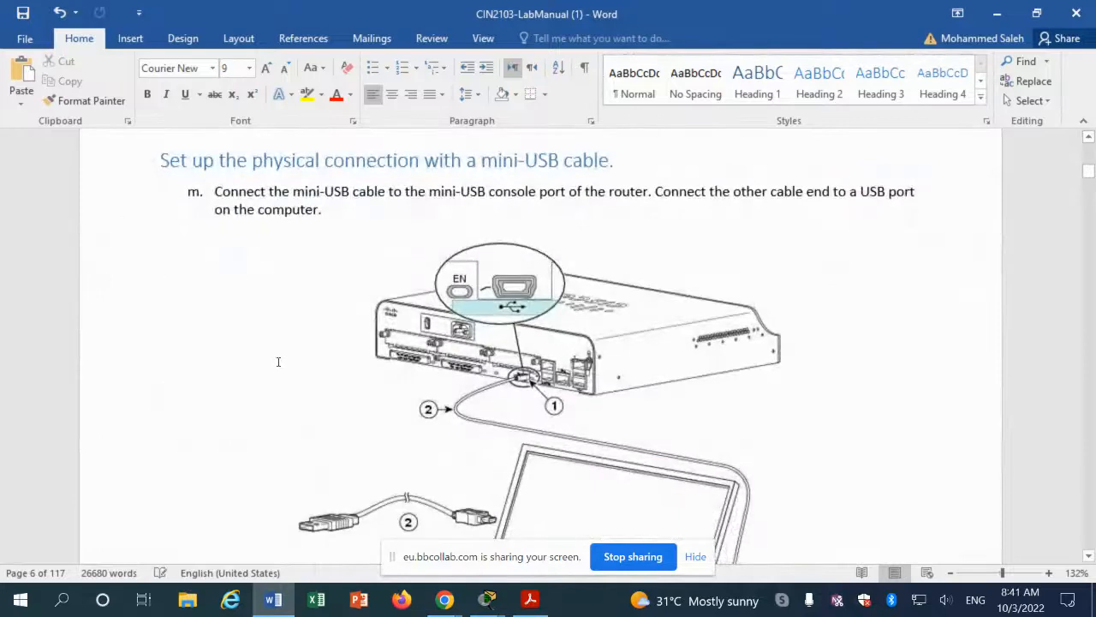
scroll(278, 361, "down", 10)
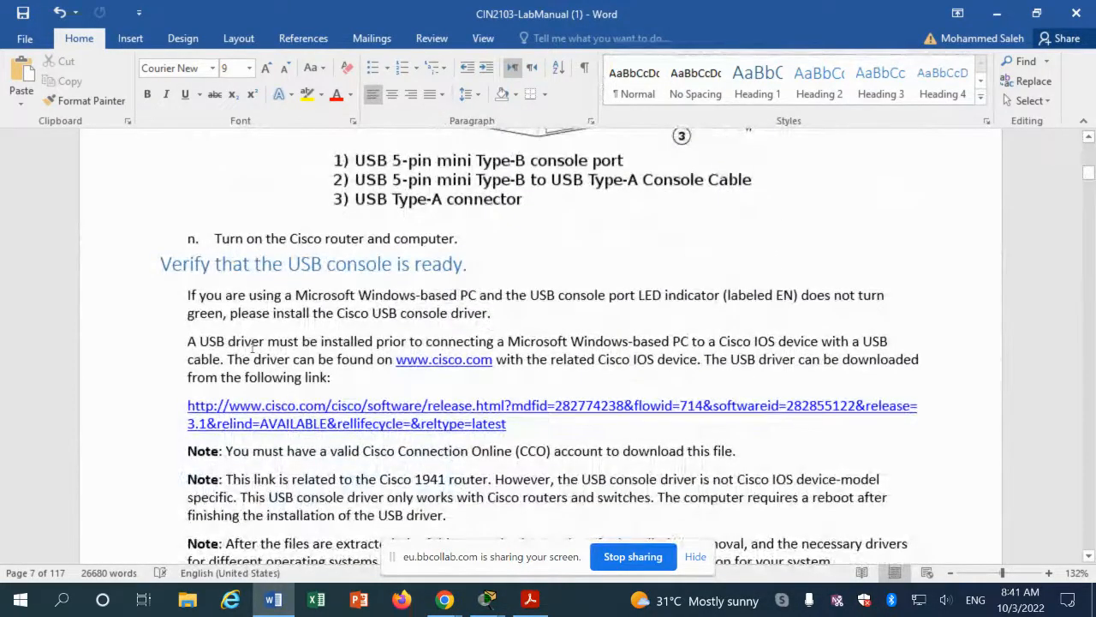
scroll(252, 347, "down", 15)
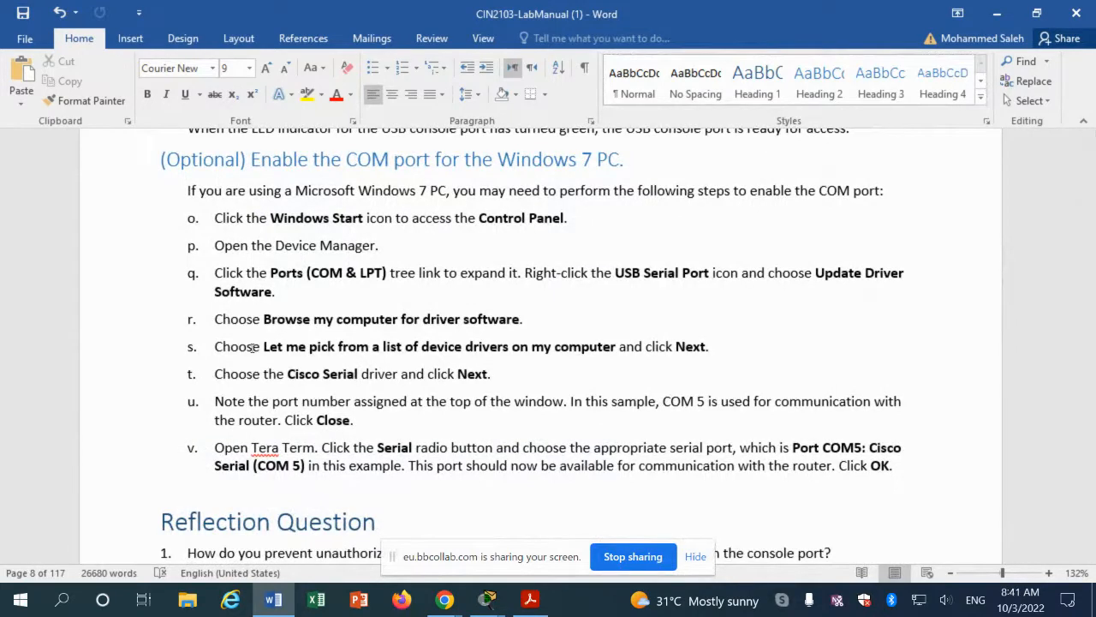
- Review the Reflection Question section and the Router Interface Summary Table with its note at the end of the first lab
scroll(253, 347, "down", 5)
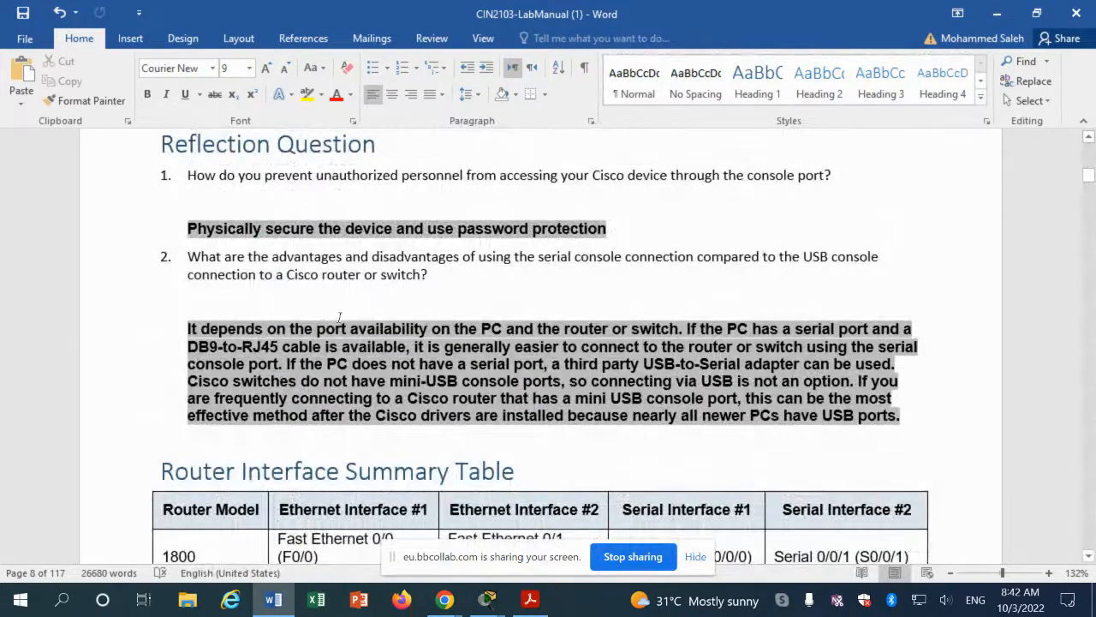
left_click(313, 206)
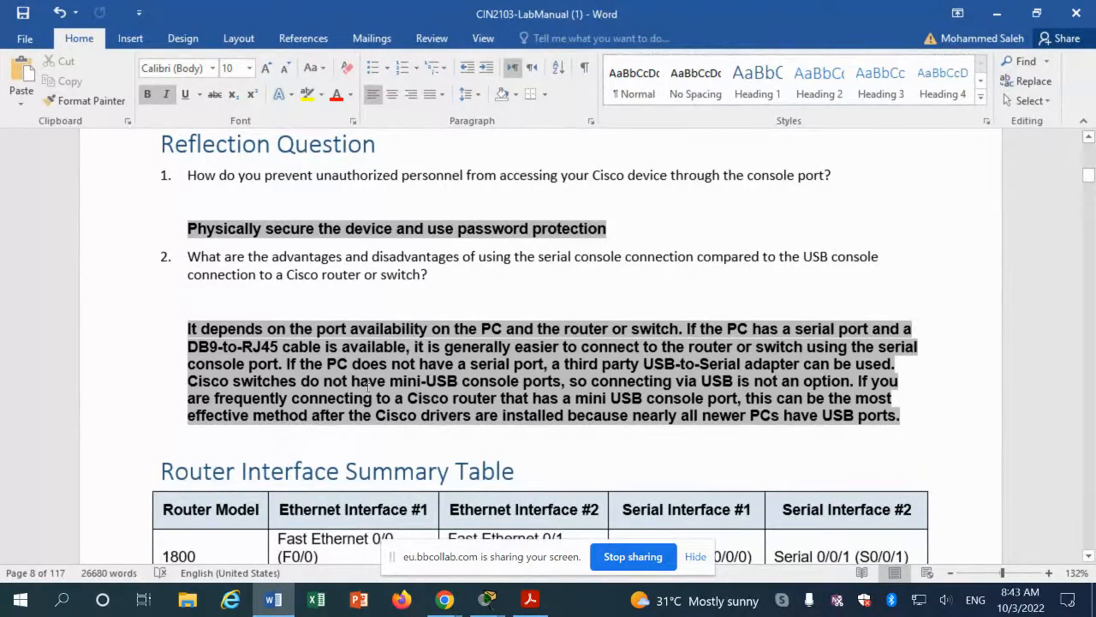
scroll(369, 388, "down", 6)
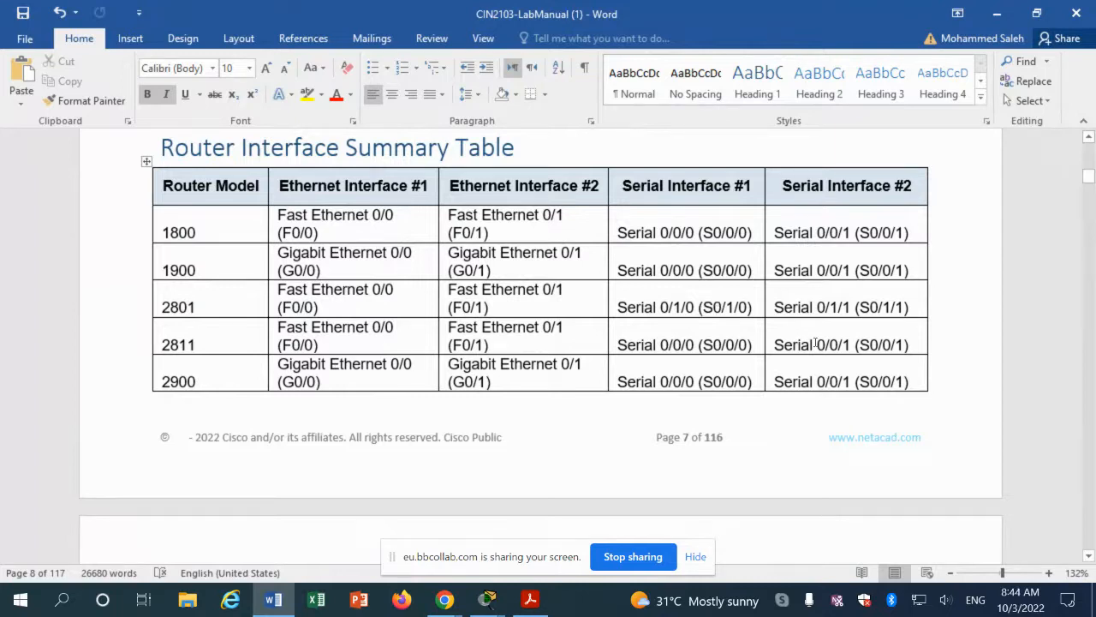
scroll(348, 370, "down", 6)
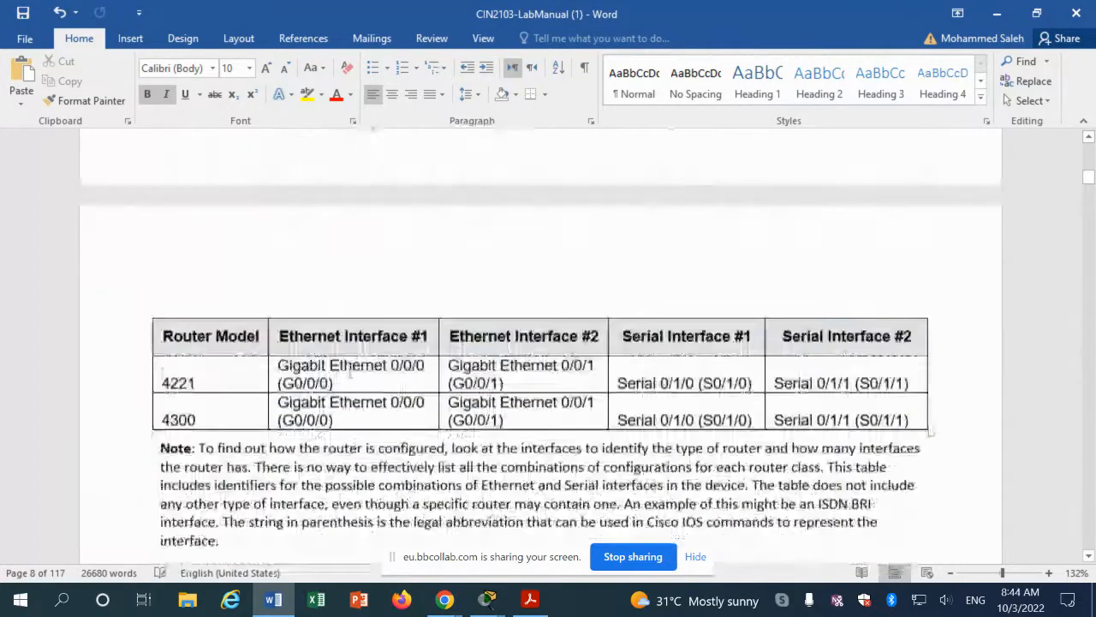
scroll(347, 370, "up", 3)
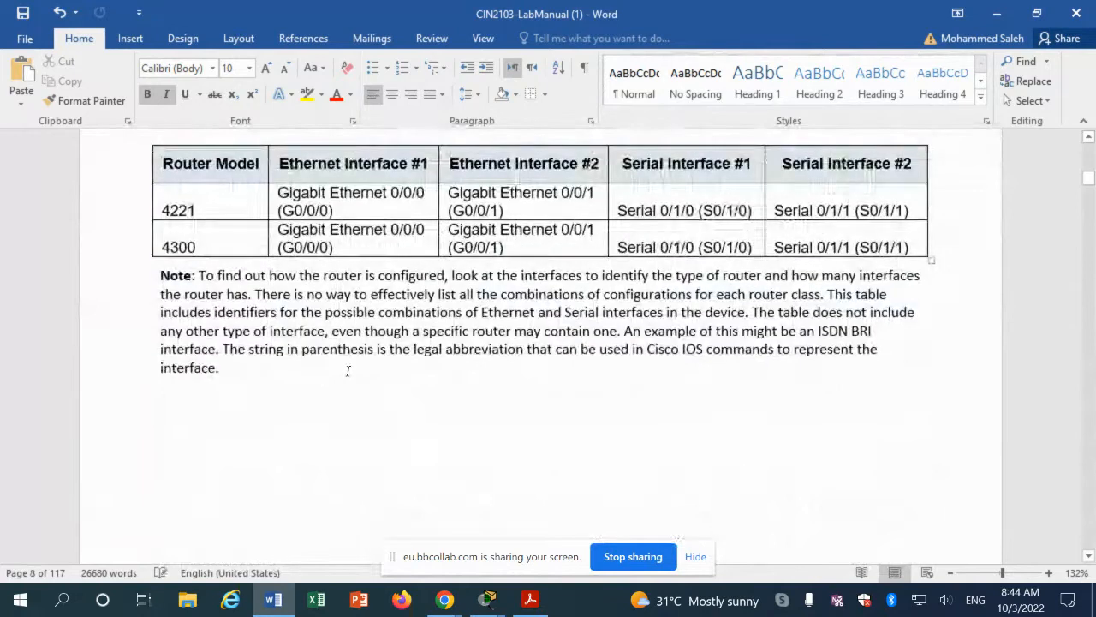
scroll(348, 370, "down", 3)
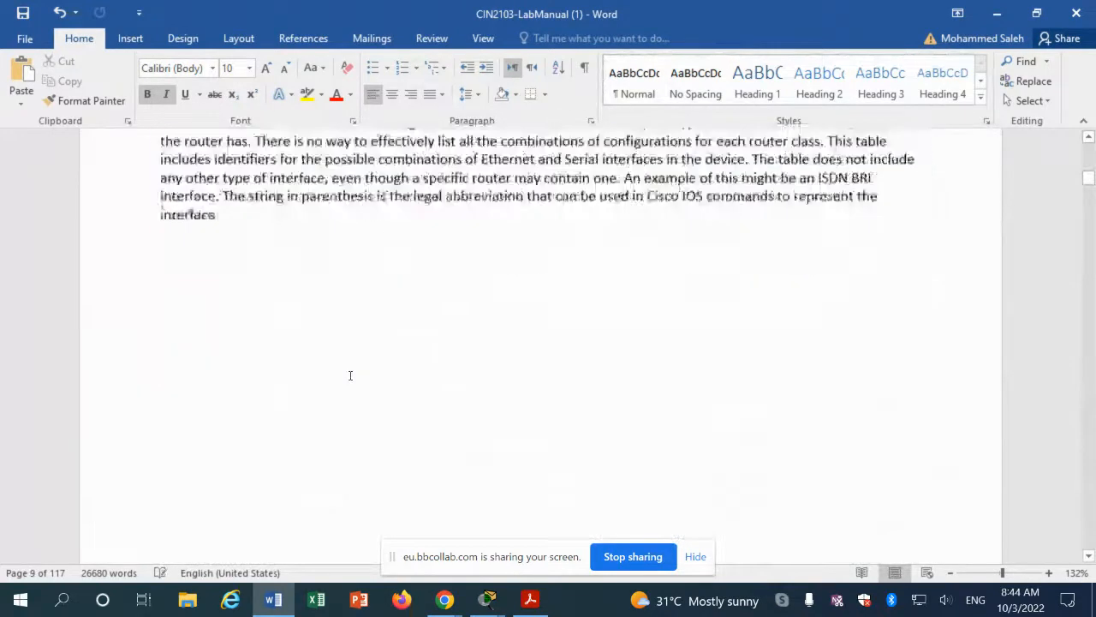
scroll(347, 370, "up", 3)
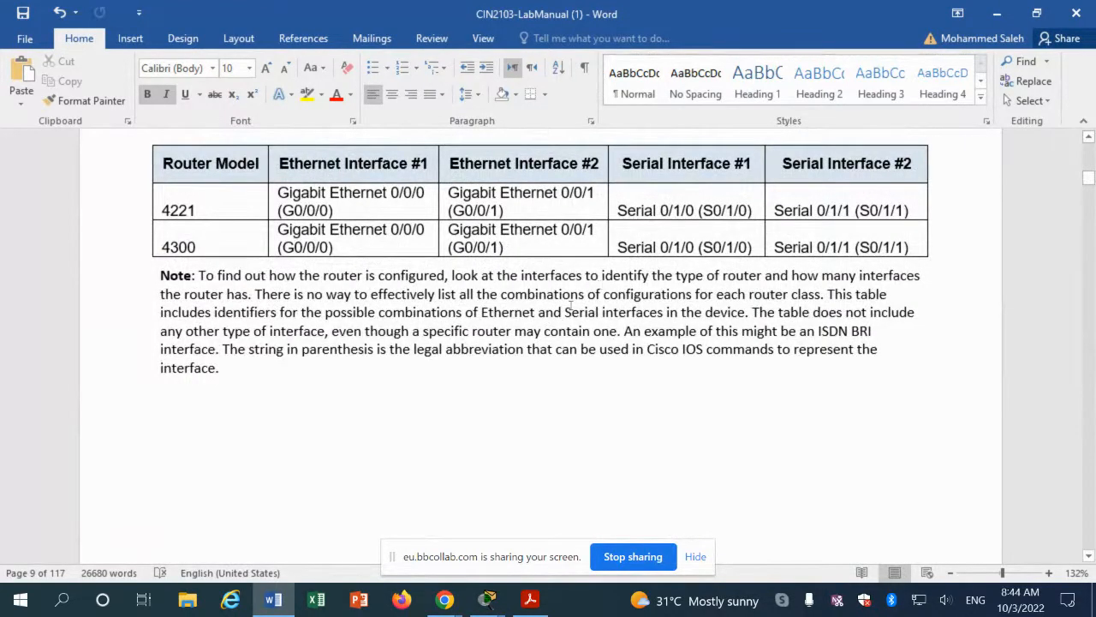
- Examine the Lab 2 topology diagram, Addressing Table, Objectives and Background / Scenario in the manual
scroll(257, 425, "down", 10)
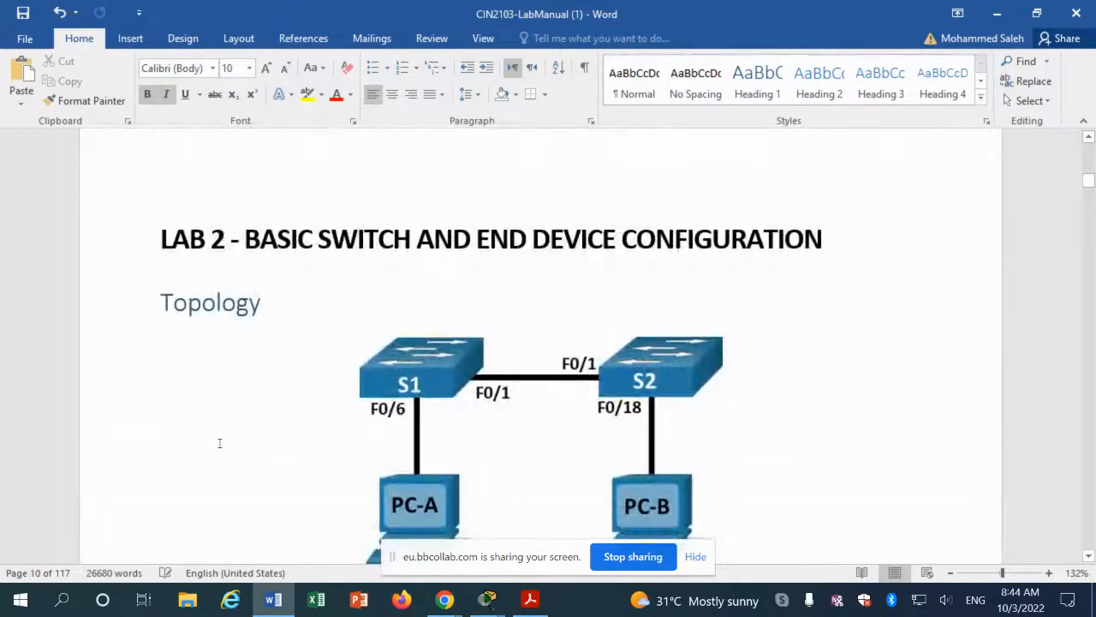
scroll(221, 443, "down", 1)
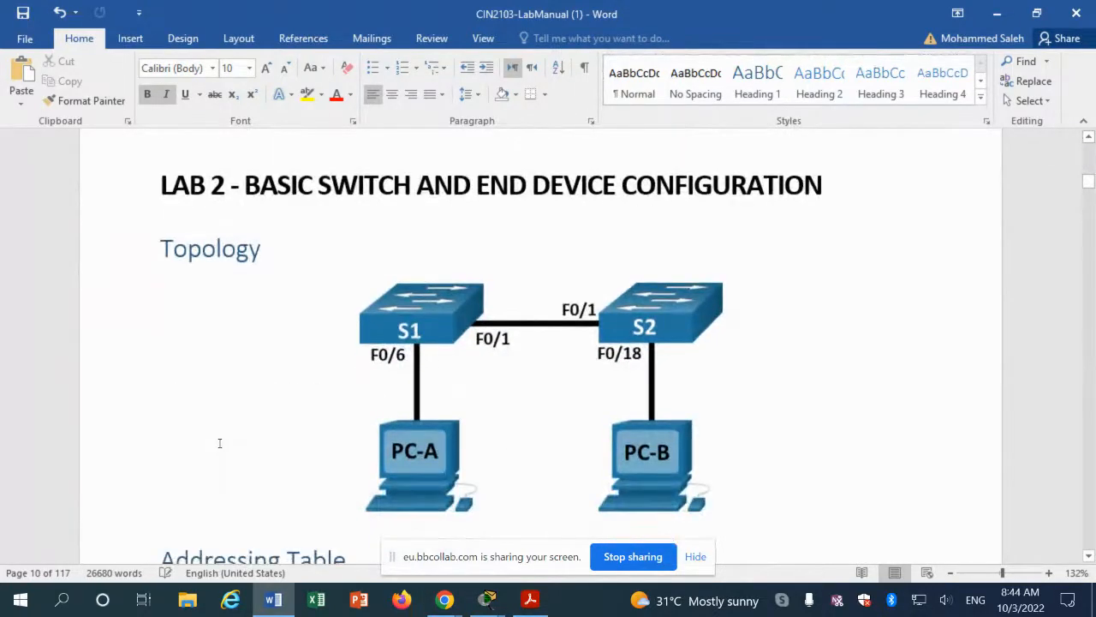
scroll(219, 443, "up", 1)
scroll(219, 443, "up", 3)
scroll(219, 443, "down", 2)
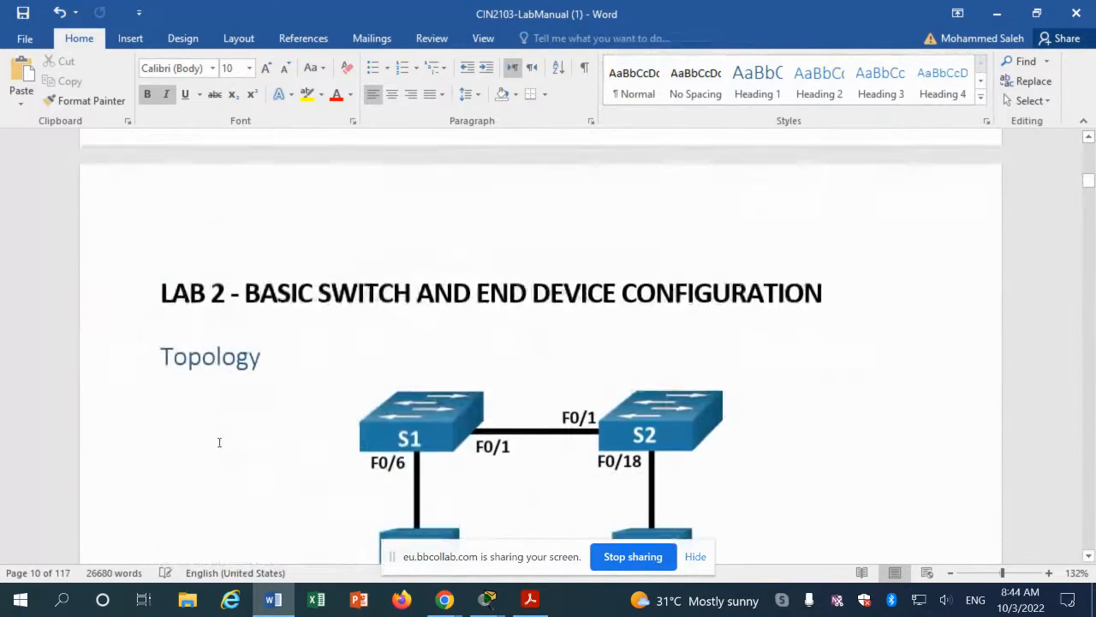
scroll(219, 442, "down", 2)
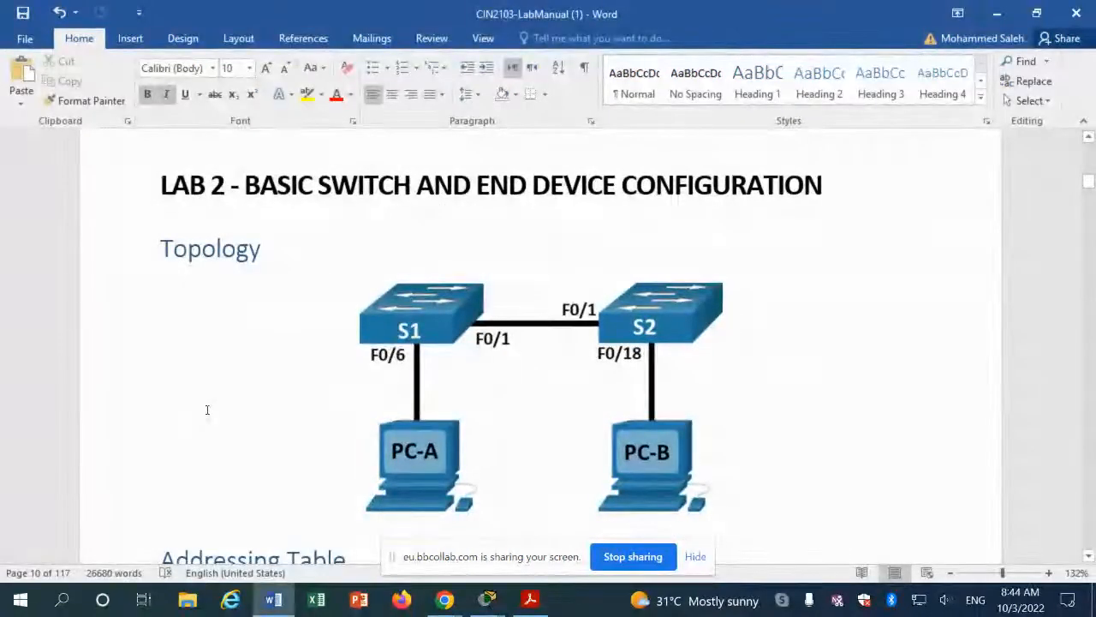
scroll(207, 409, "down", 4)
scroll(210, 408, "up", 2)
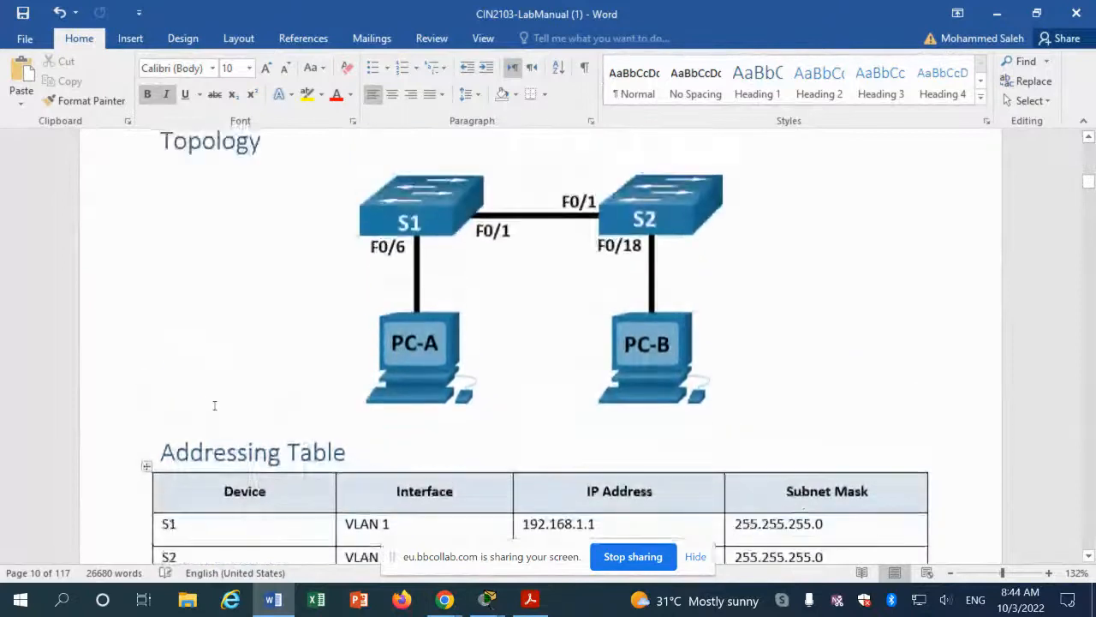
scroll(214, 405, "down", 4)
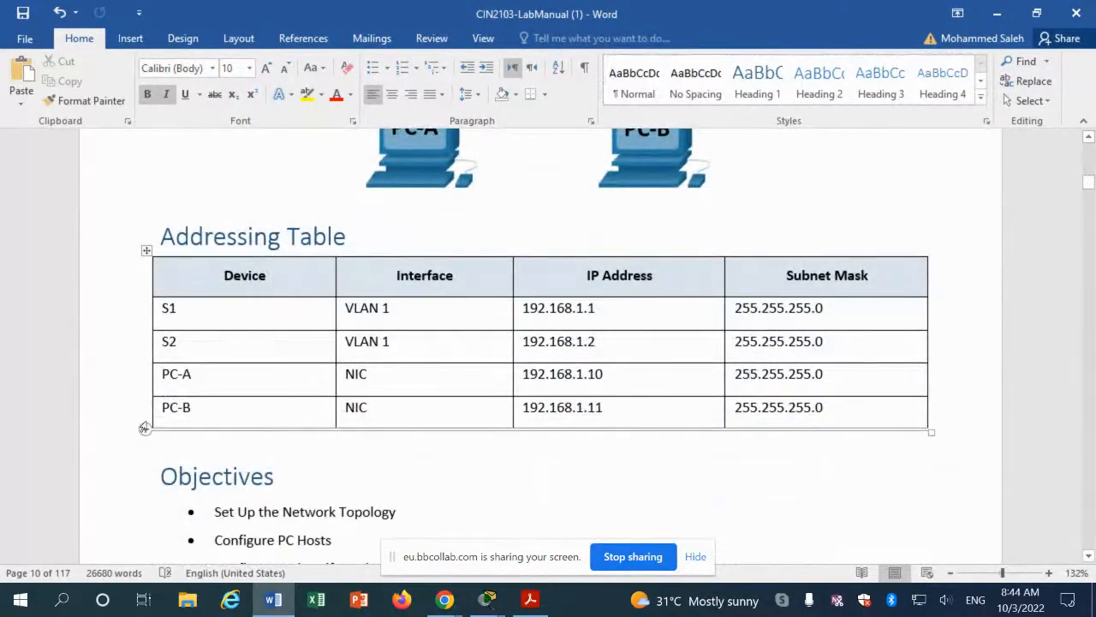
scroll(145, 429, "down", 4)
scroll(143, 426, "down", 2)
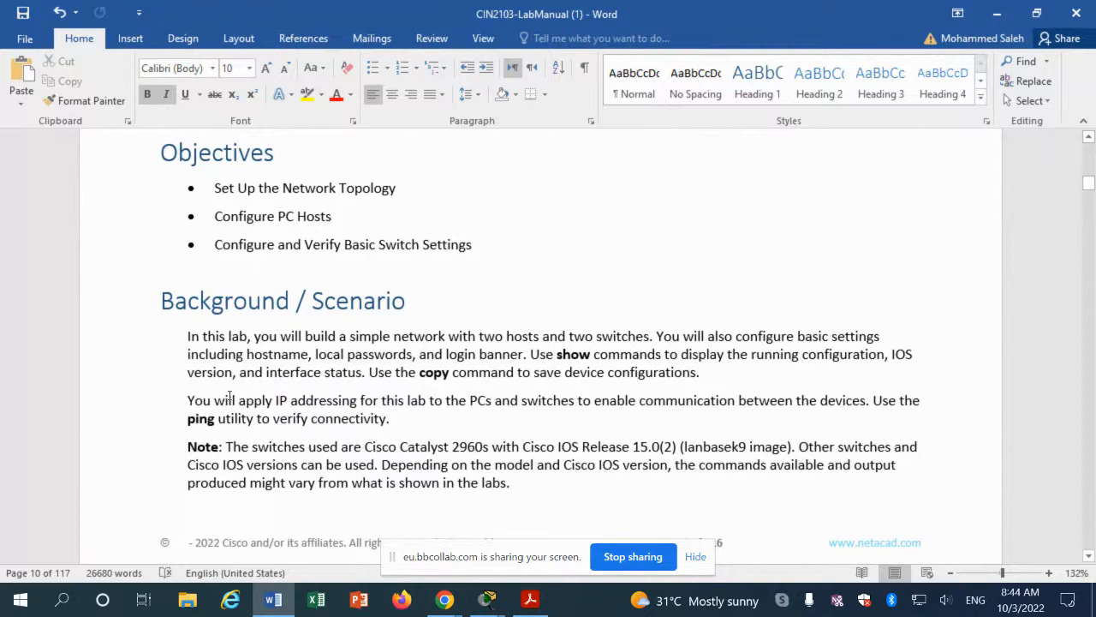
- Read Lab 2's required resources and the Set Up the Network Topology instructions for cabling the switches and PCs
scroll(228, 397, "down", 10)
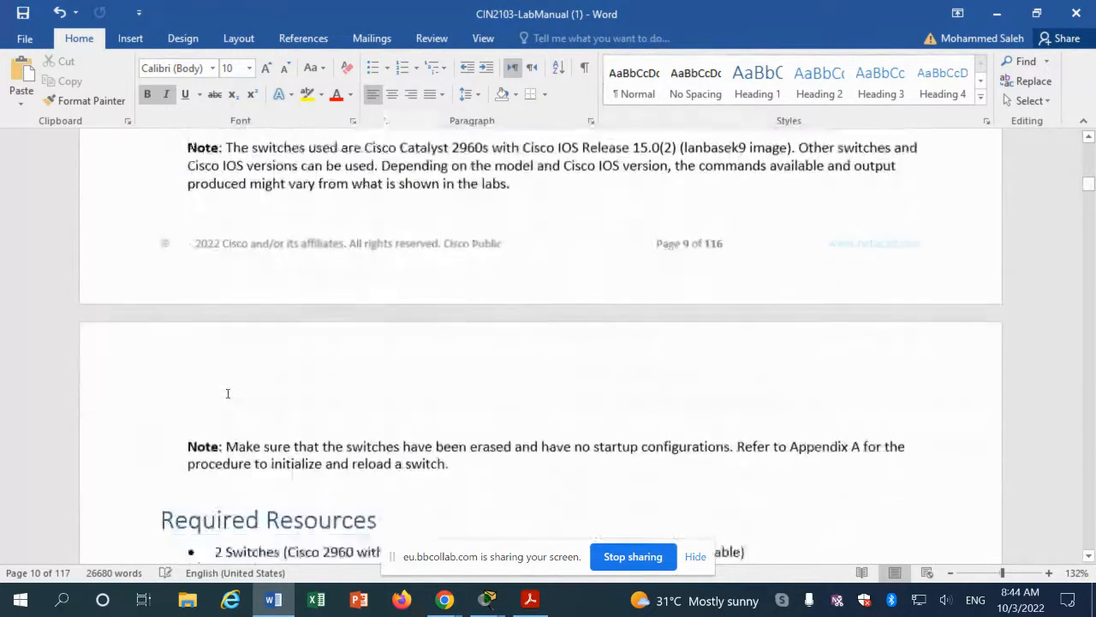
scroll(221, 391, "down", 5)
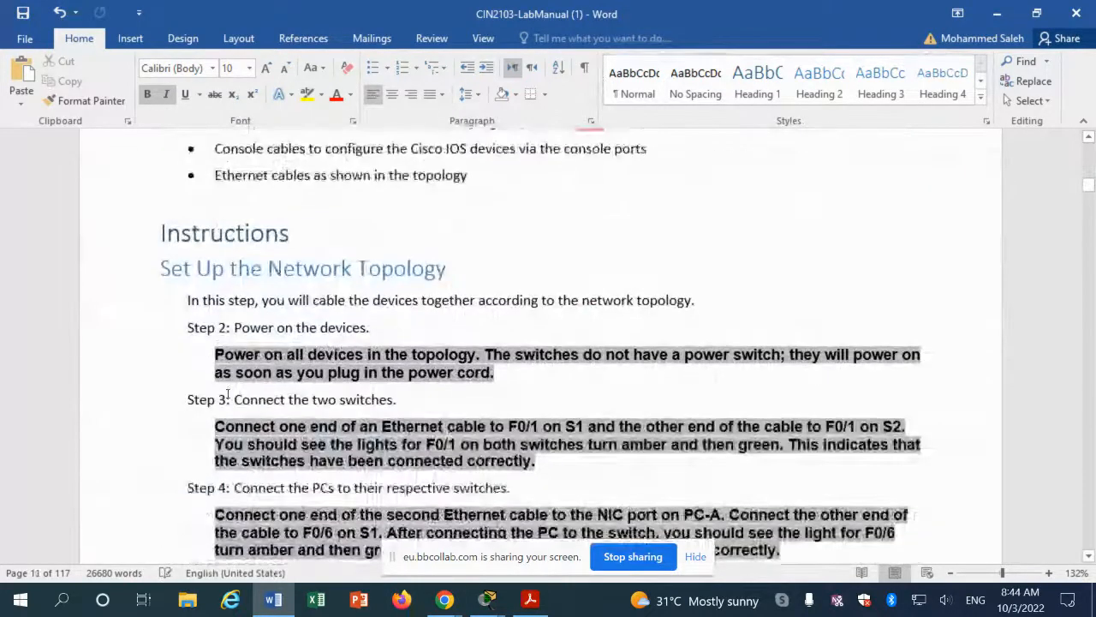
scroll(224, 387, "down", 1)
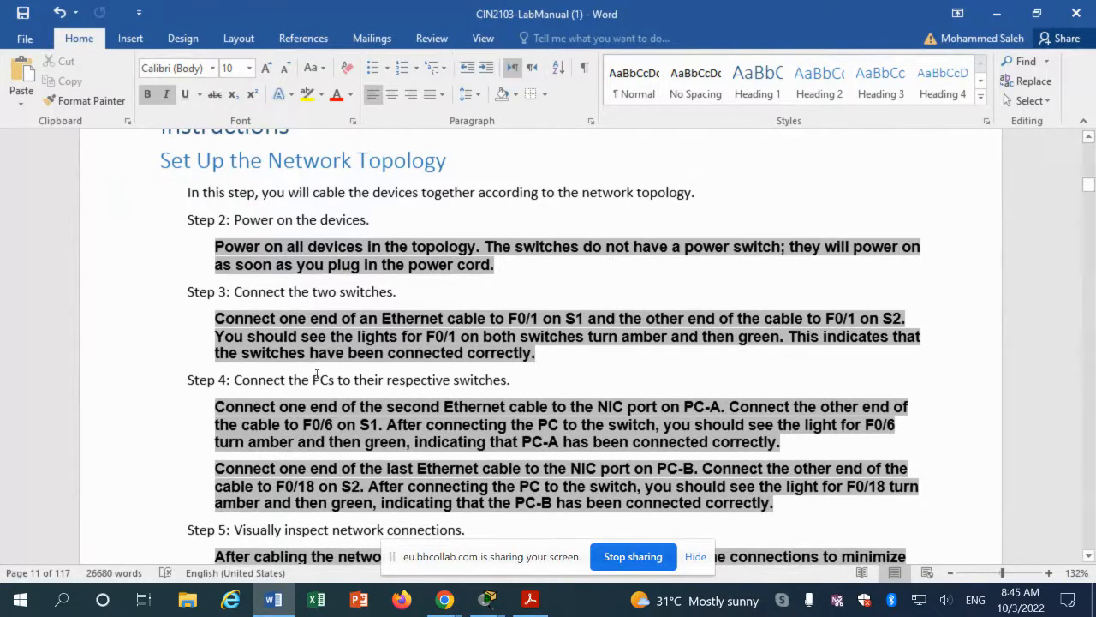
scroll(316, 374, "down", 3)
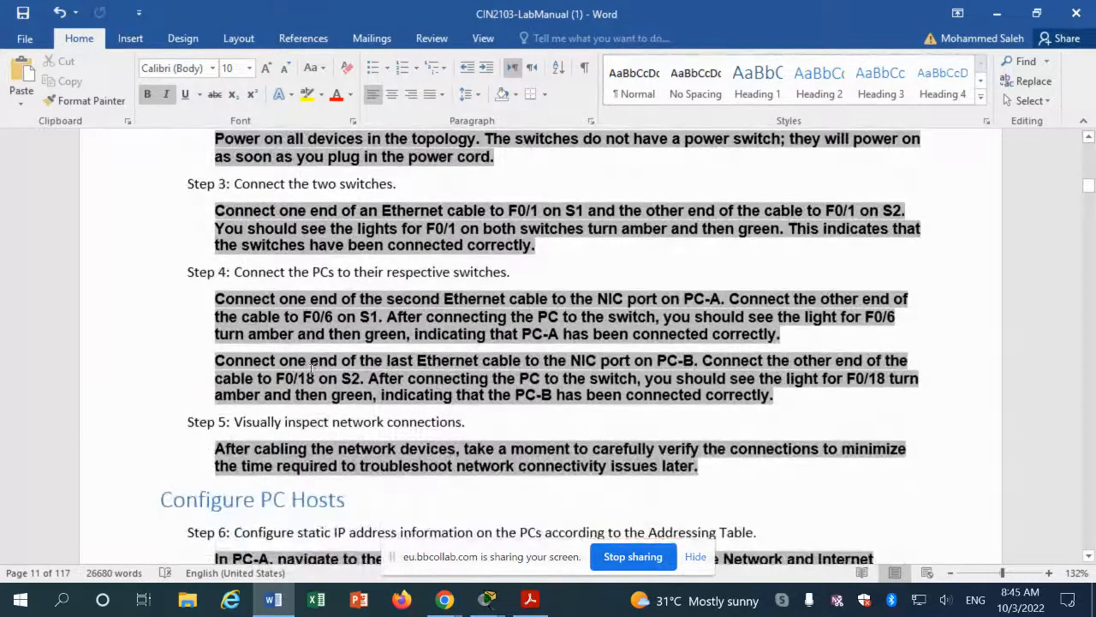
scroll(311, 369, "down", 3)
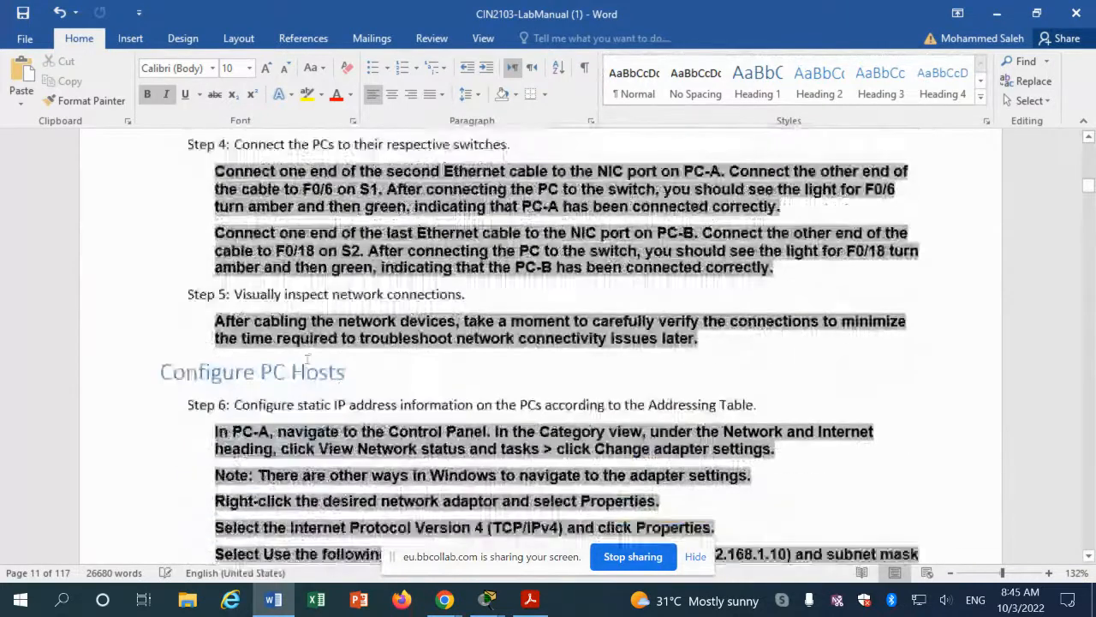
- Read the Configure PC Hosts instructions in Step 6 and highlight part of PC-A's IP address 192.168.1.10
scroll(306, 360, "down", 3)
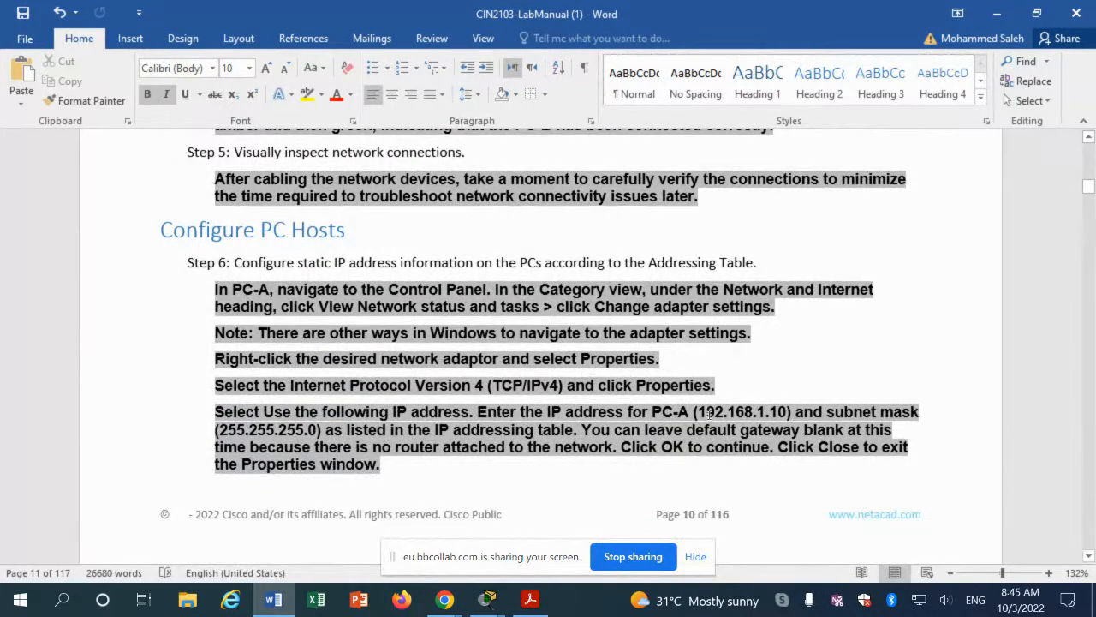
left_click_drag(699, 413, 759, 413)
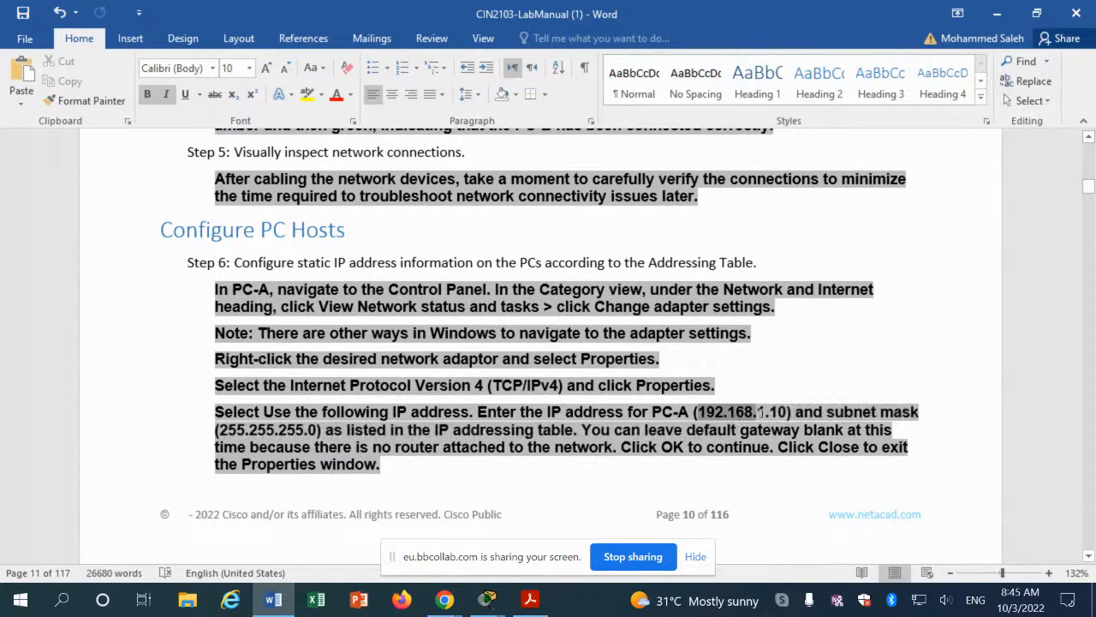
left_click(571, 447)
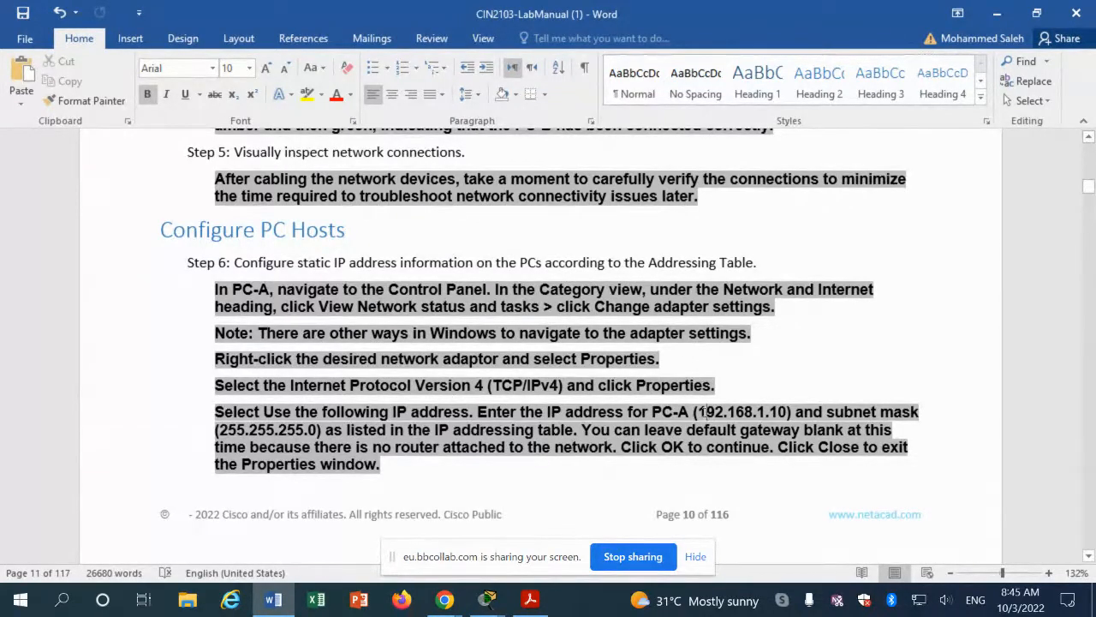
- Examine Step 7's ipconfig /all sample output, highlighting the ending of PC-A's IPv4 address, and the ping 192.168.1.11 test
scroll(528, 403, "down", 8)
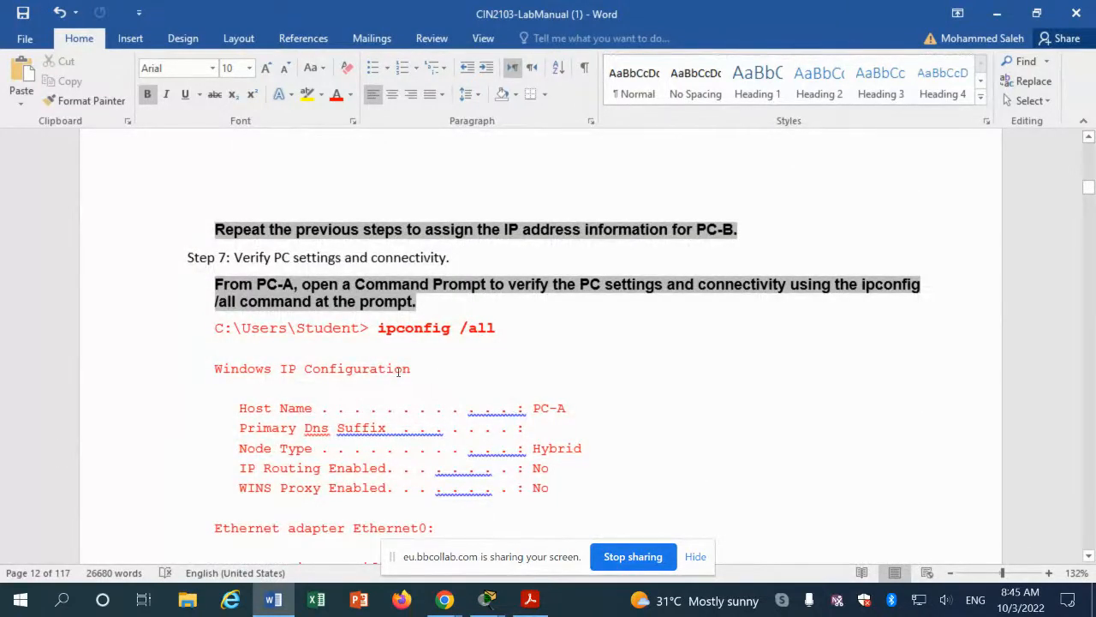
scroll(398, 371, "down", 5)
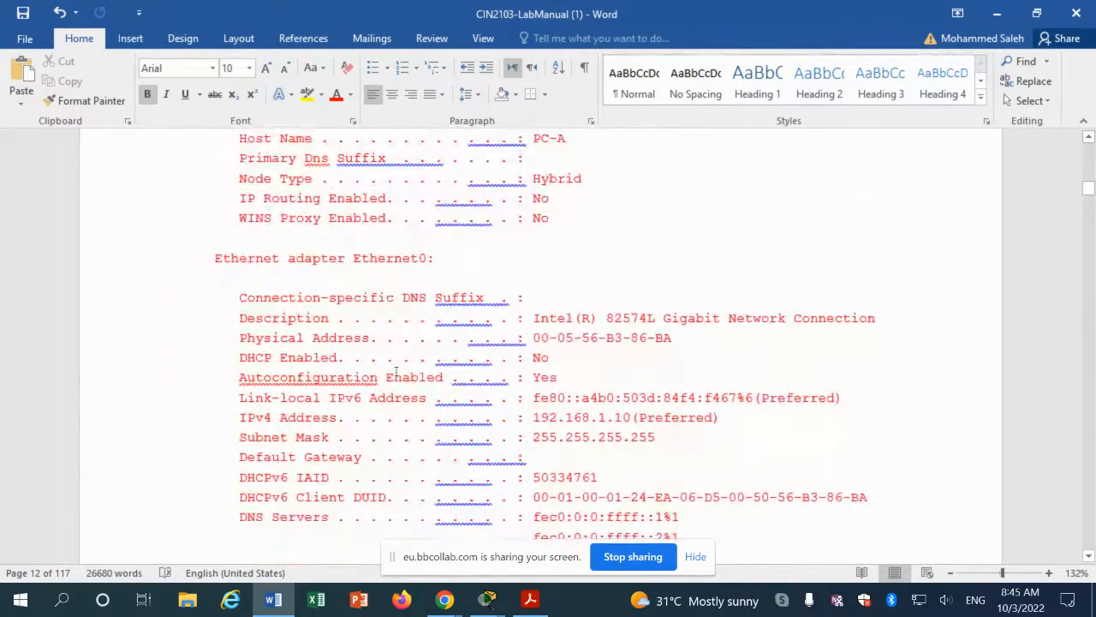
scroll(396, 371, "down", 1)
left_click_drag(614, 364, 641, 367)
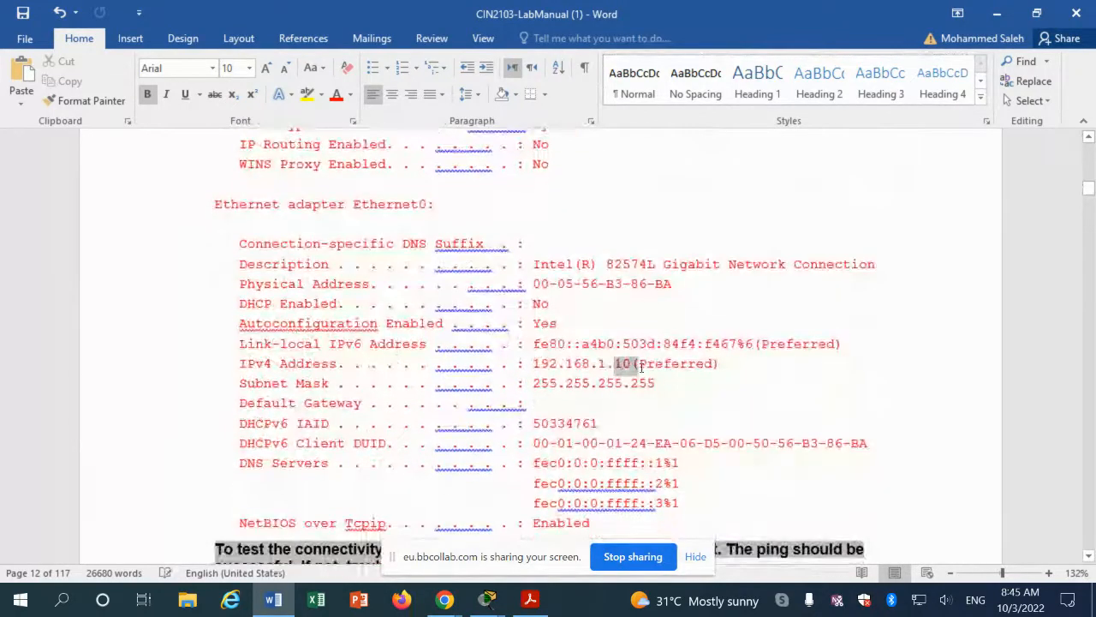
scroll(387, 437, "down", 4)
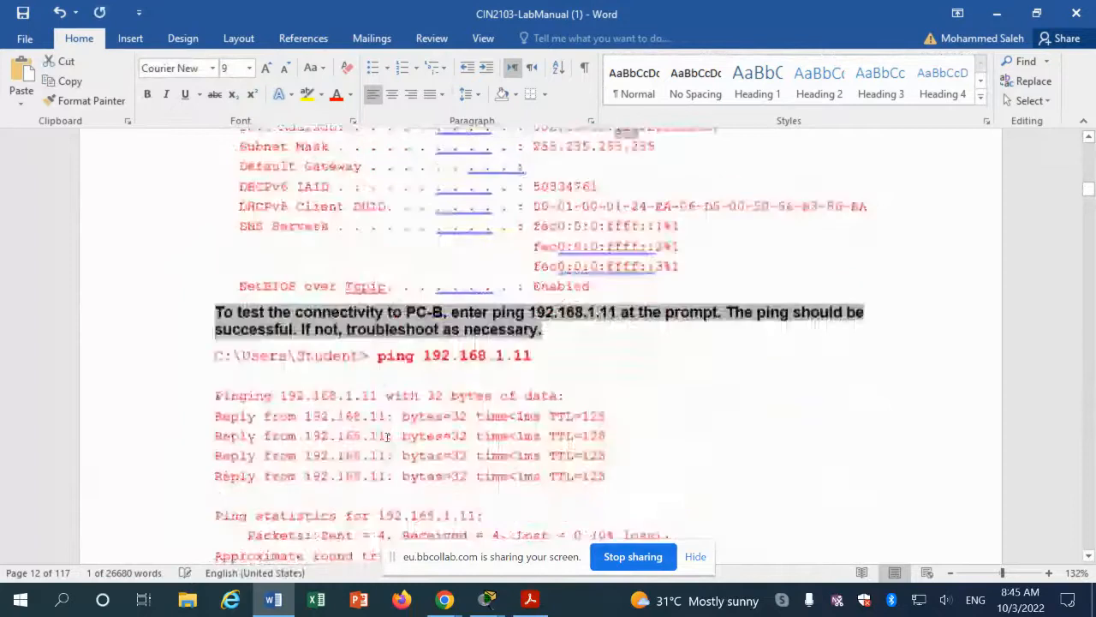
scroll(387, 437, "down", 2)
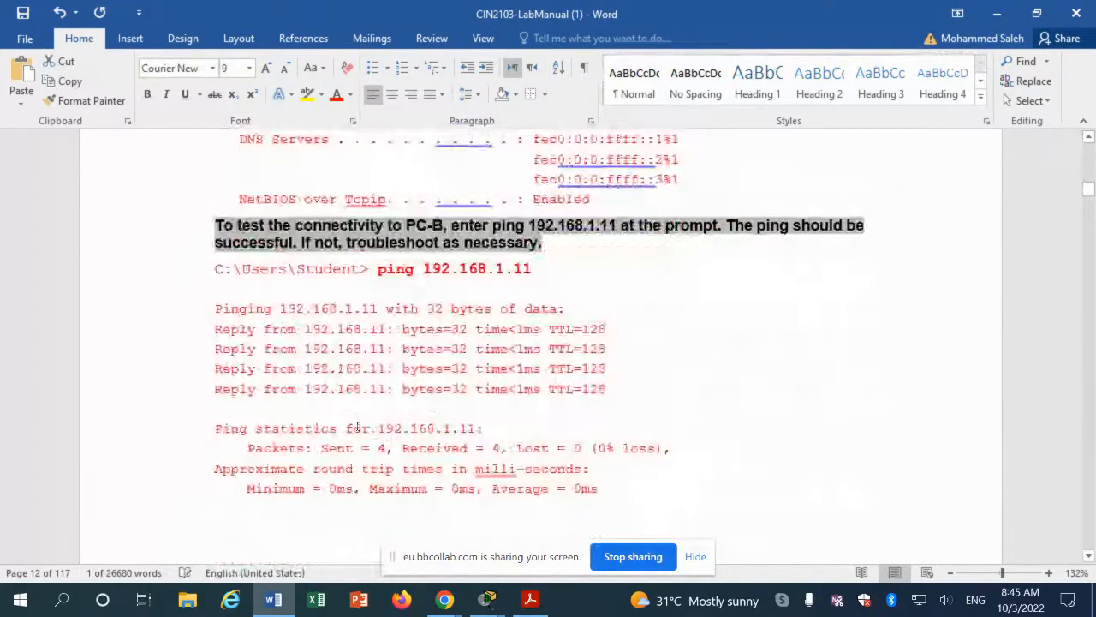
- Review Step 7's ping 192.168.1.11 connectivity test and the start of Step 8 in the lab manual
left_click(606, 257)
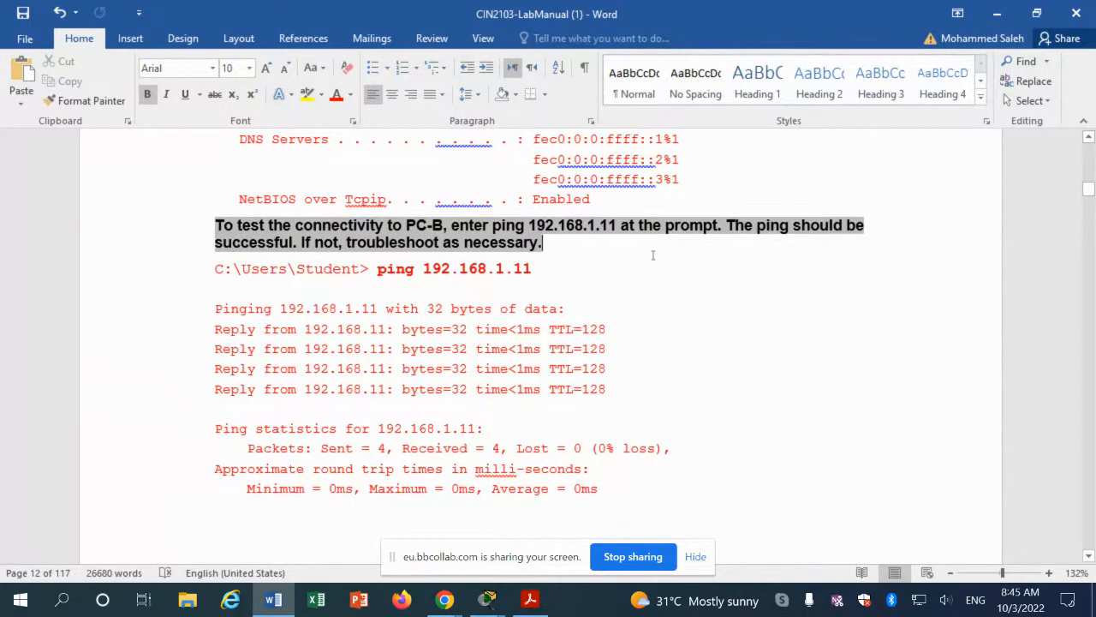
scroll(349, 292, "down", 5)
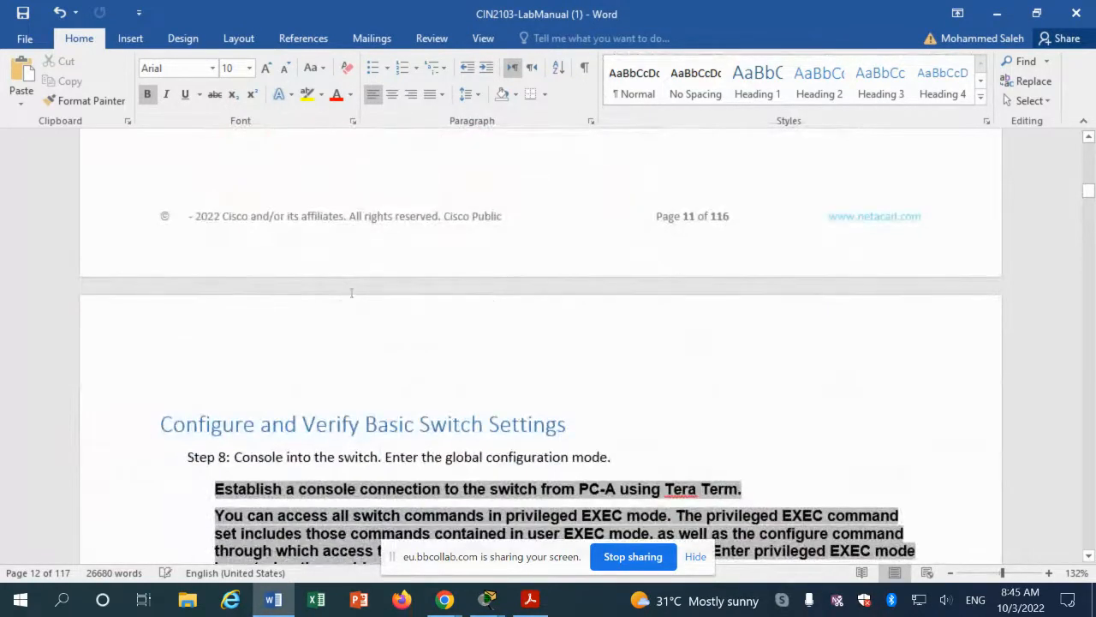
scroll(352, 293, "up", 3)
- Switch to Cisco Packet Tracer and start a new network, saving the current one as lab1
mouse_move(487, 600)
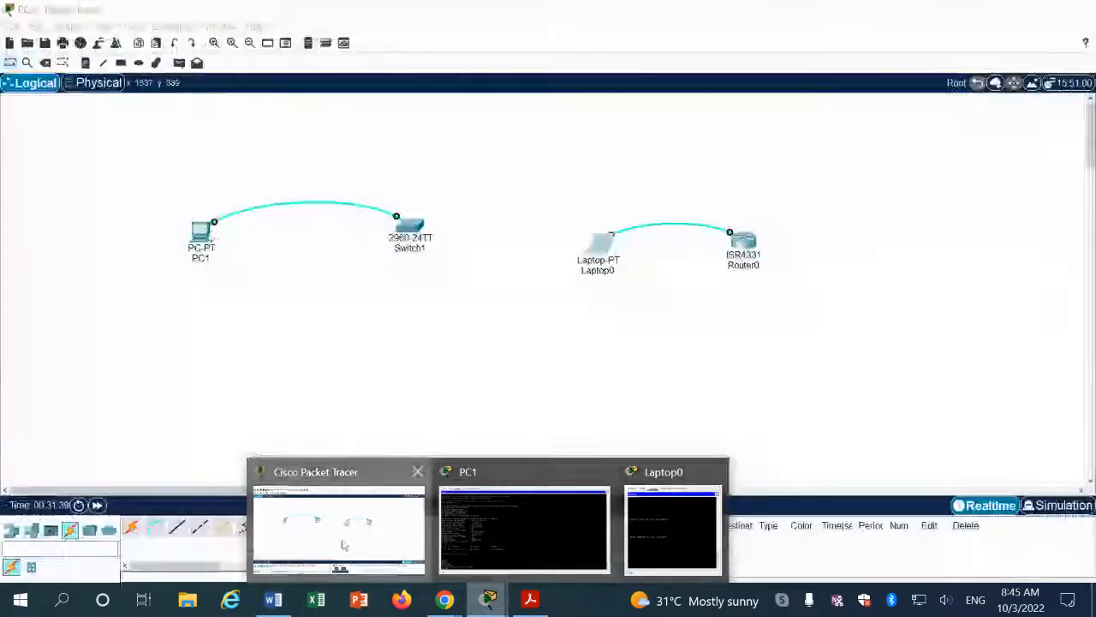
left_click(360, 531)
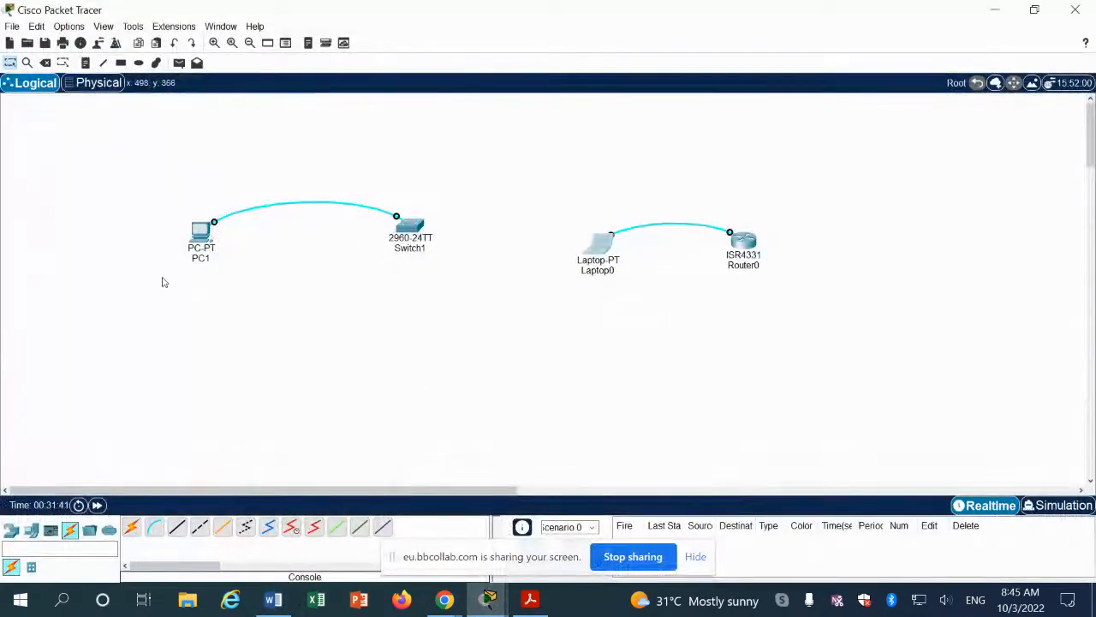
left_click(11, 26)
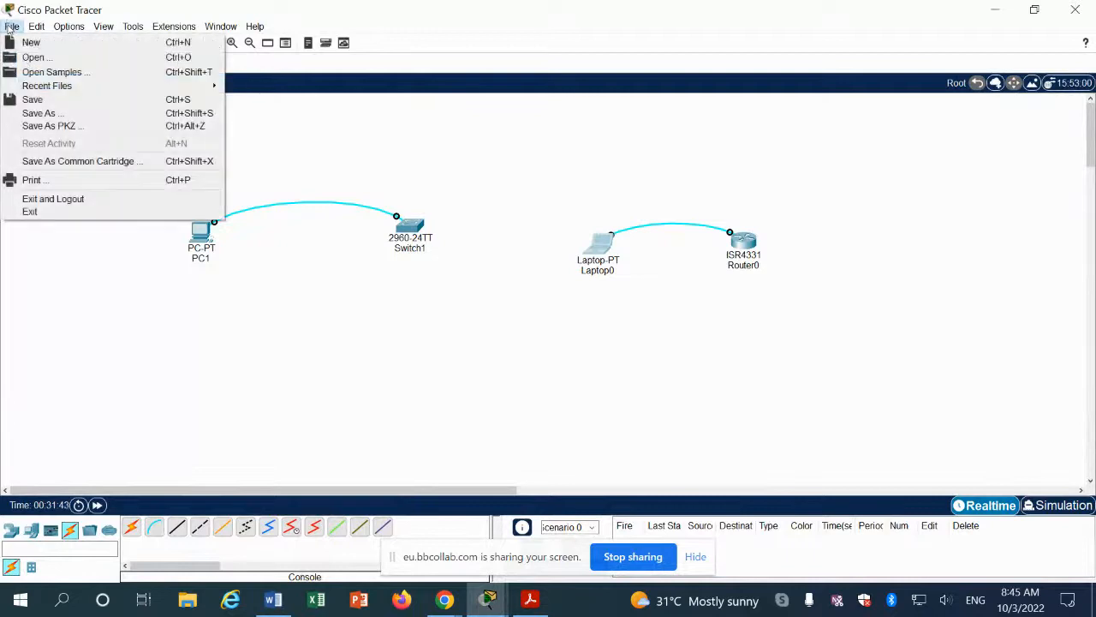
left_click(35, 42)
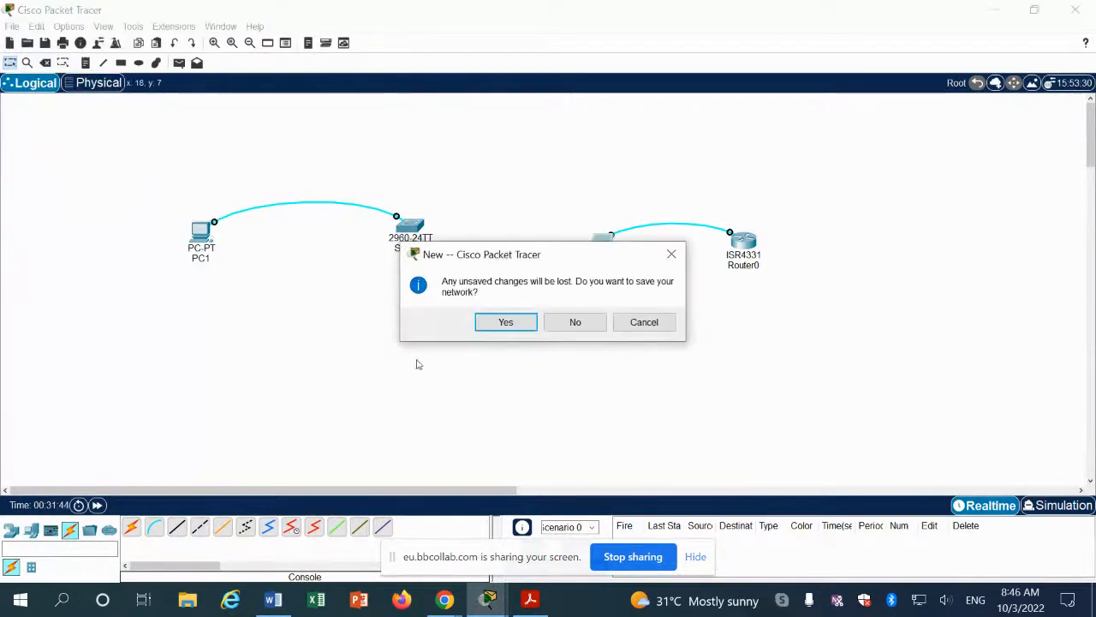
left_click(506, 321)
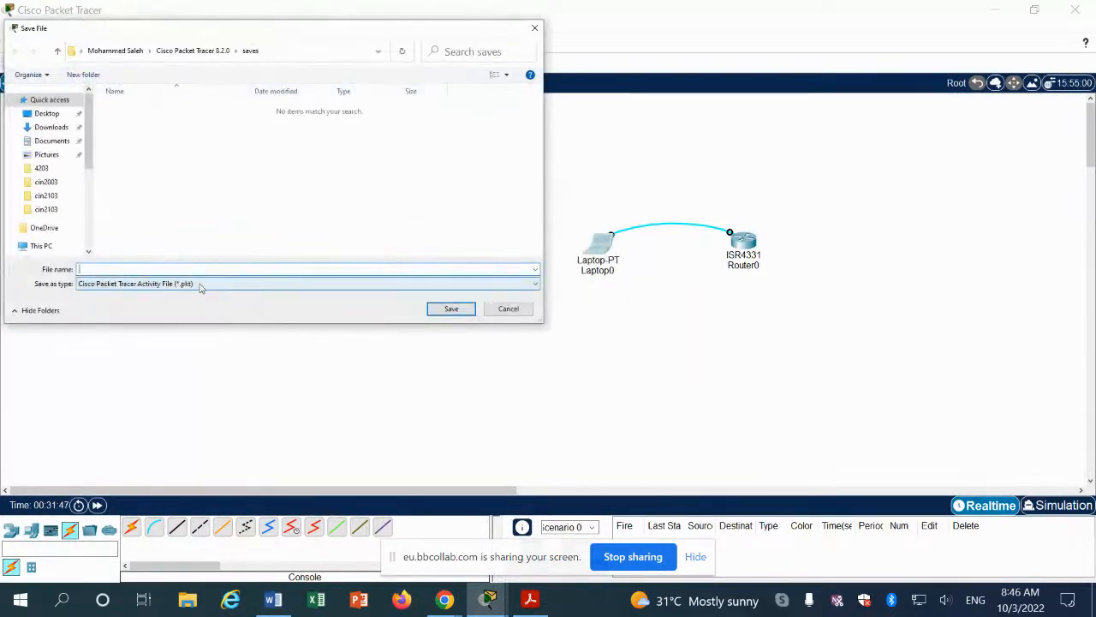
type("l")
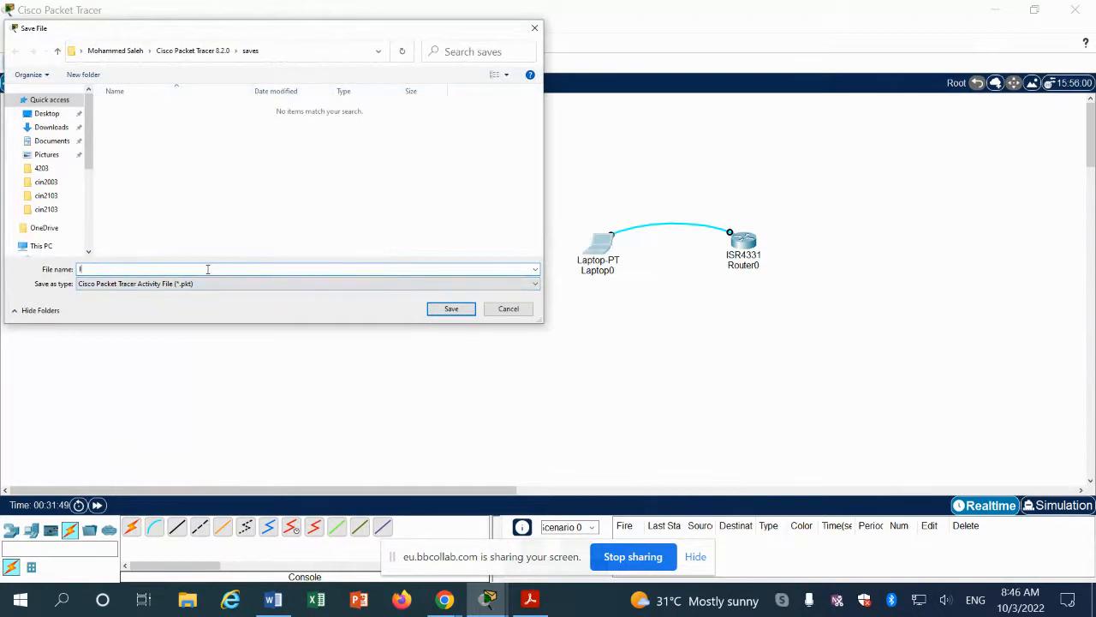
type("ab1")
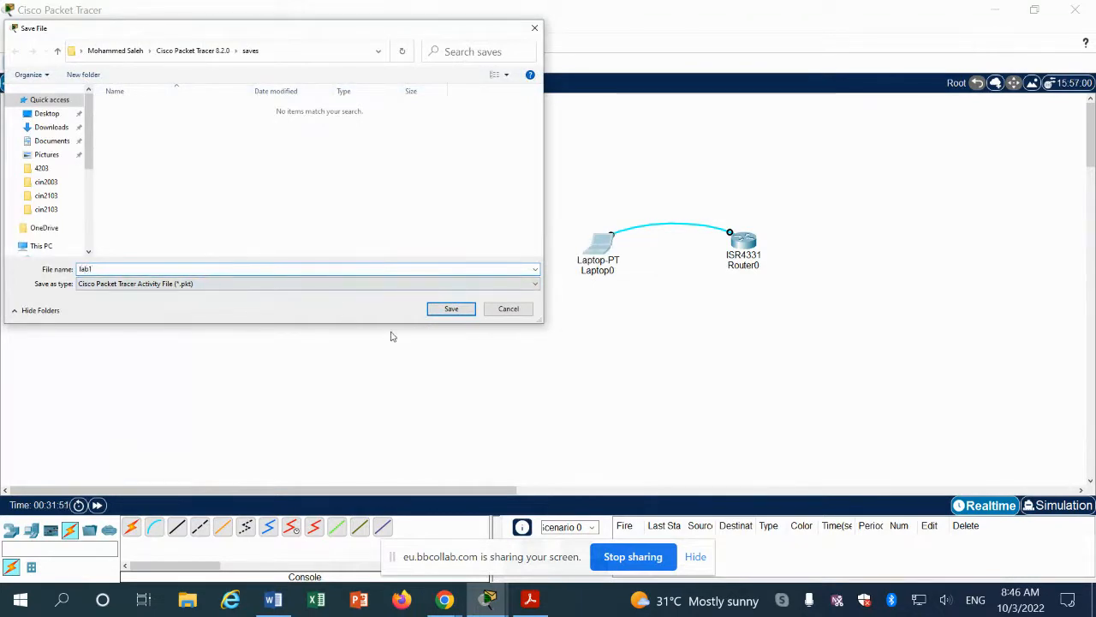
left_click(449, 310)
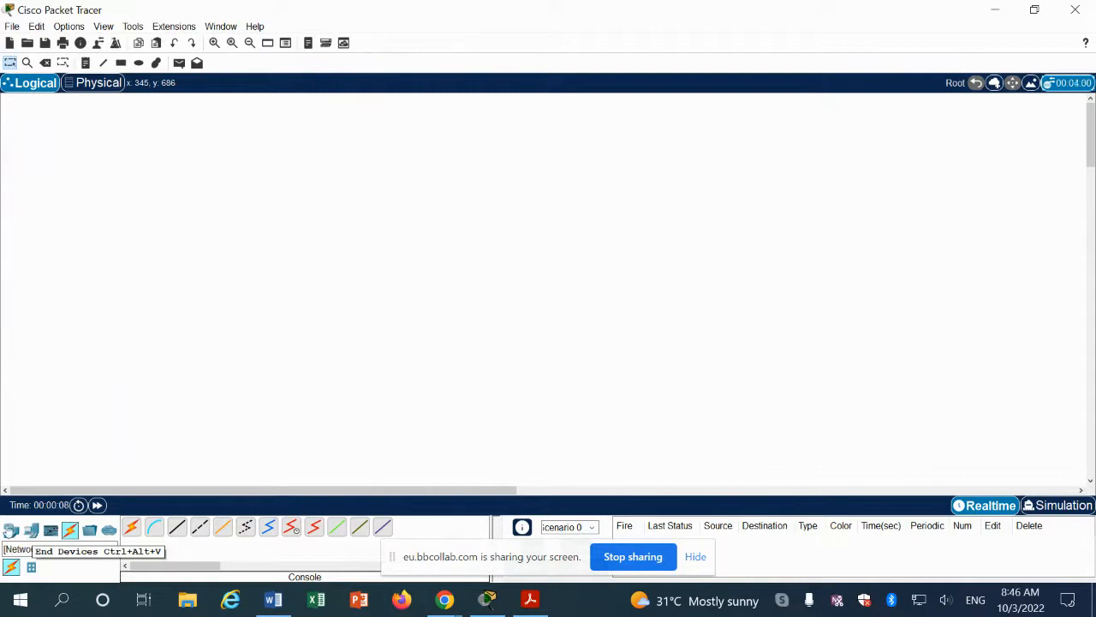
- Place two 2960 switches side by side in the empty workspace
left_click(11, 530)
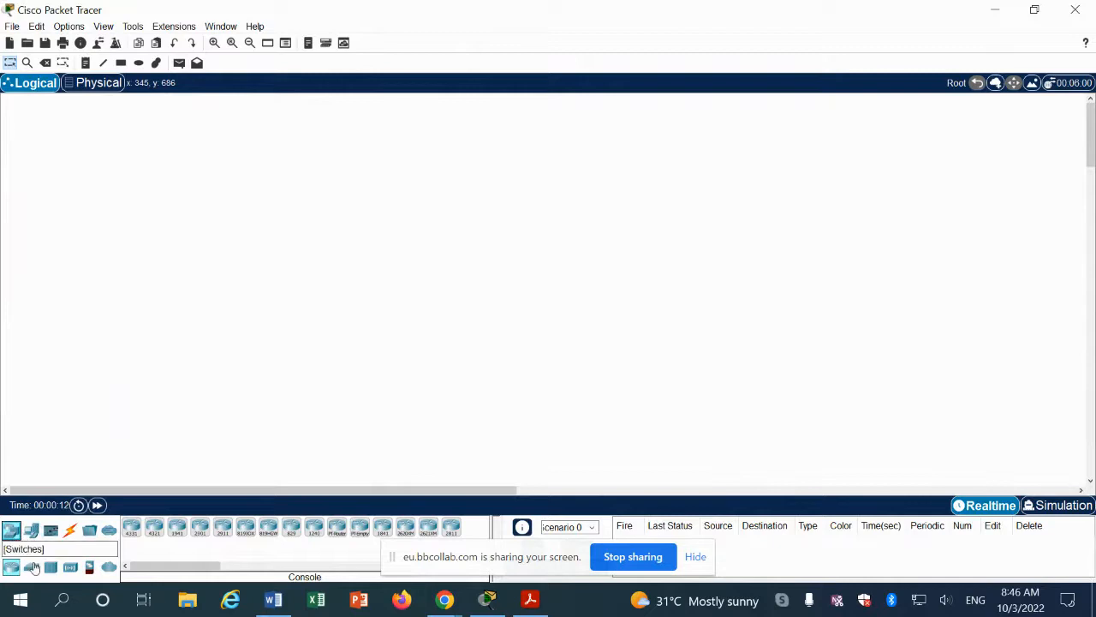
left_click(32, 568)
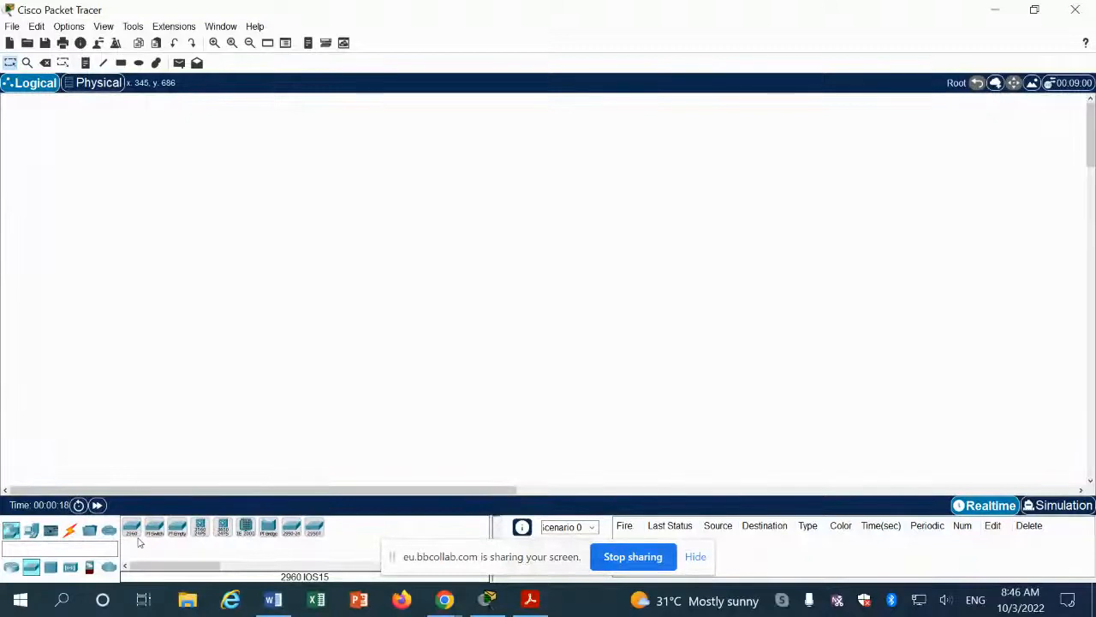
left_click_drag(134, 531, 240, 258)
left_click_drag(132, 527, 431, 271)
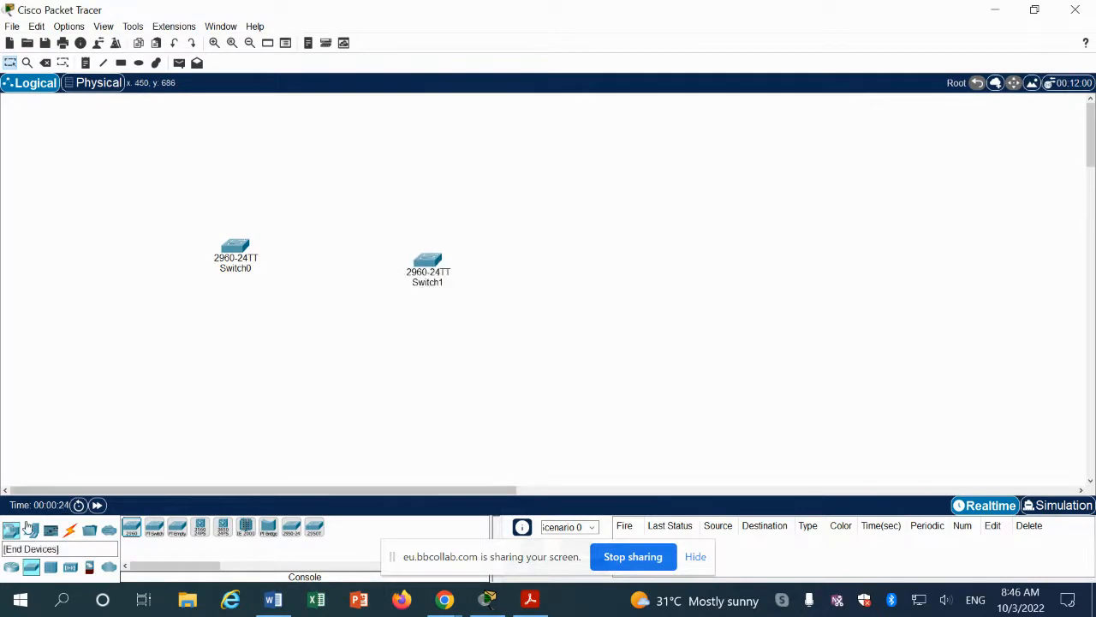
- Add a PC below each of the two switches, nudging Switch1 up to line up with Switch0
left_click(11, 530)
left_click(32, 530)
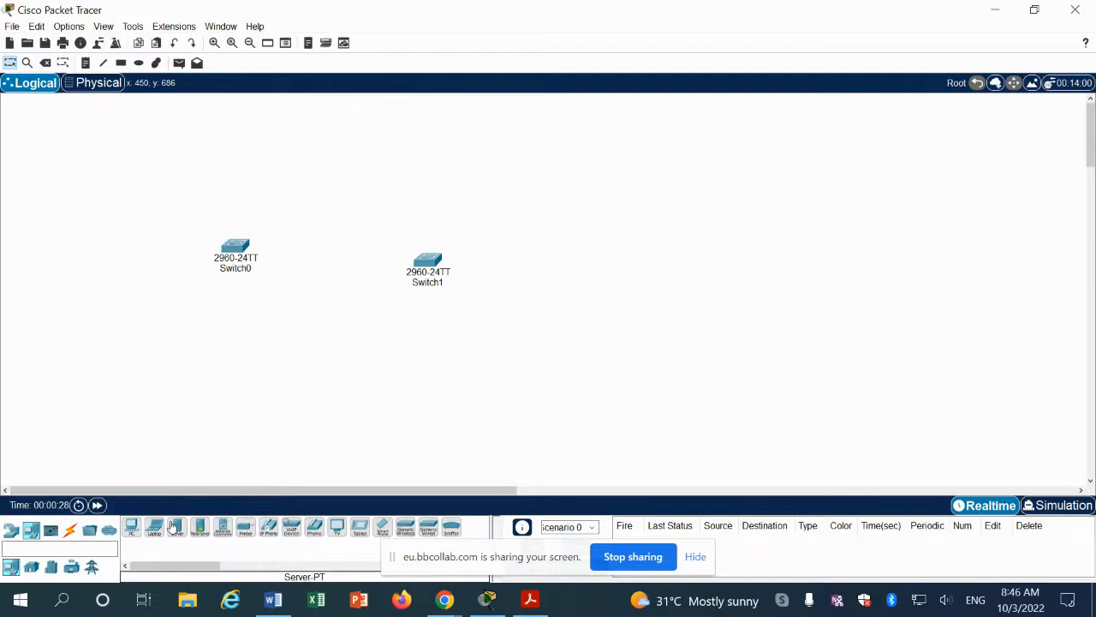
left_click(131, 528)
left_click(224, 347)
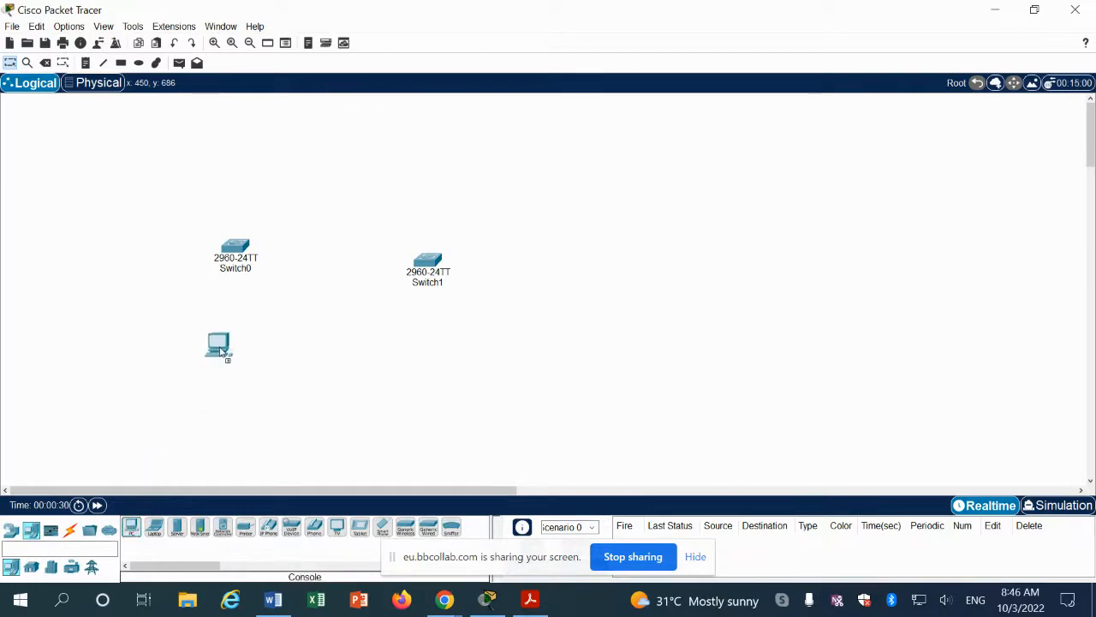
left_click(232, 358)
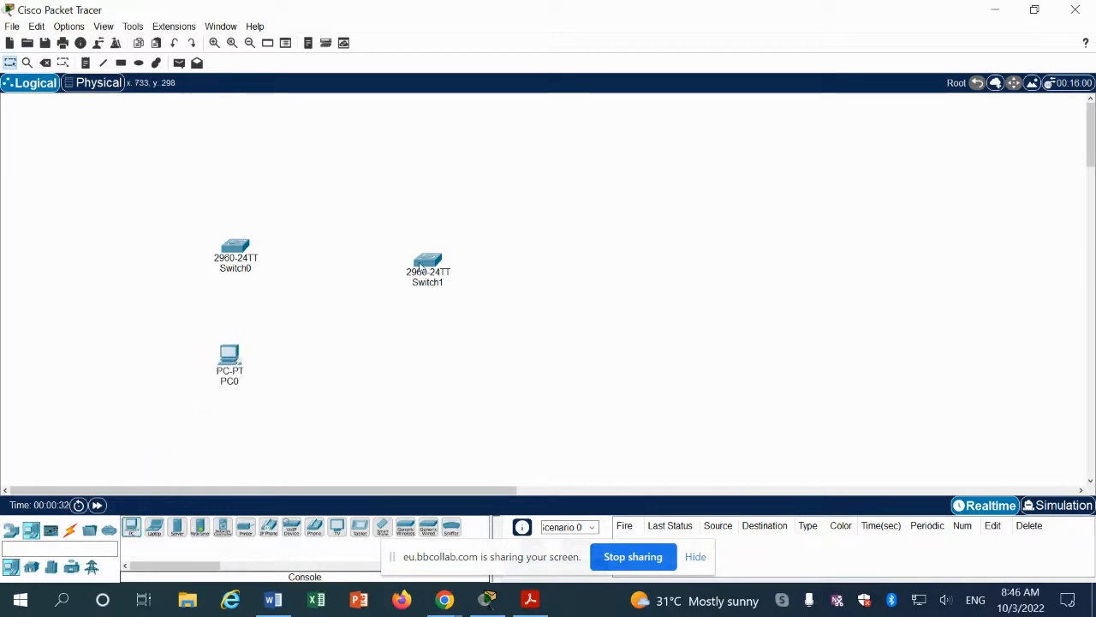
left_click_drag(418, 263, 421, 252)
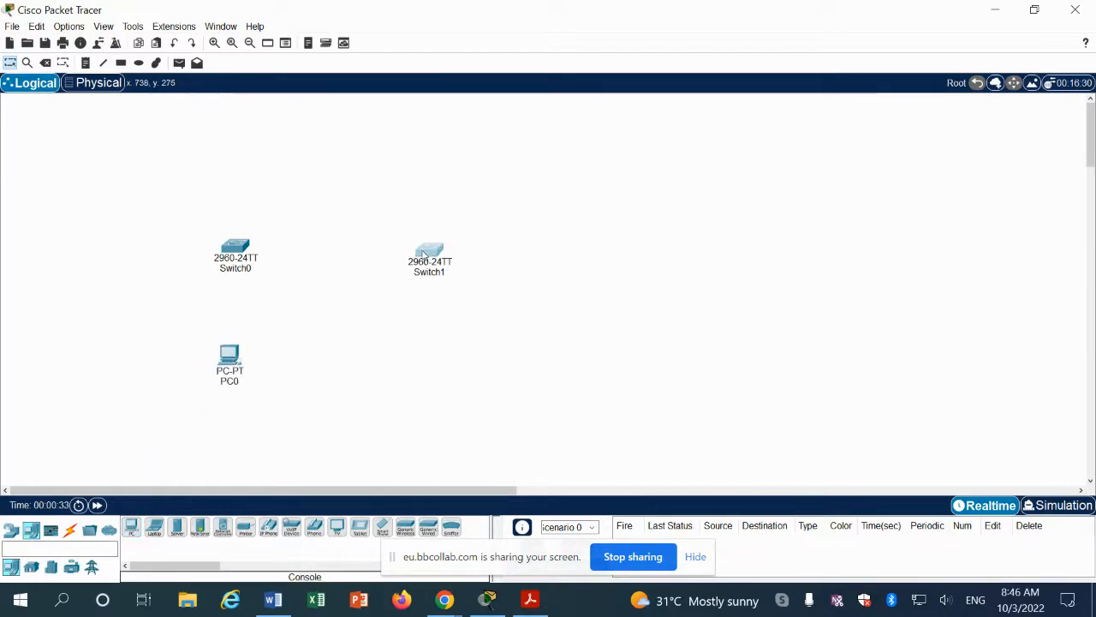
left_click(134, 531)
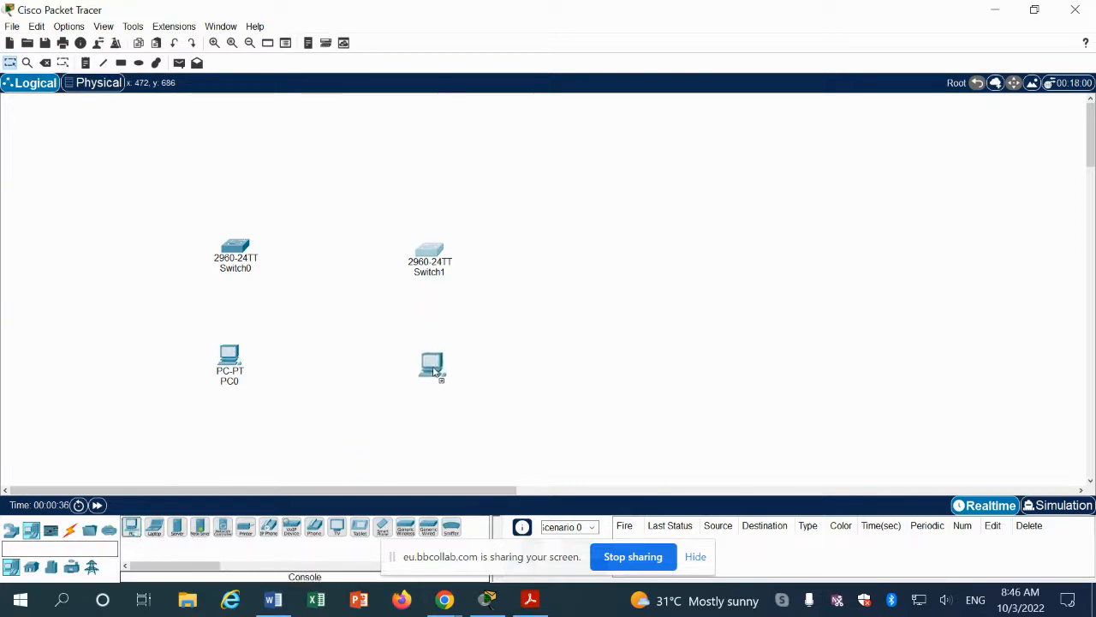
left_click(437, 370)
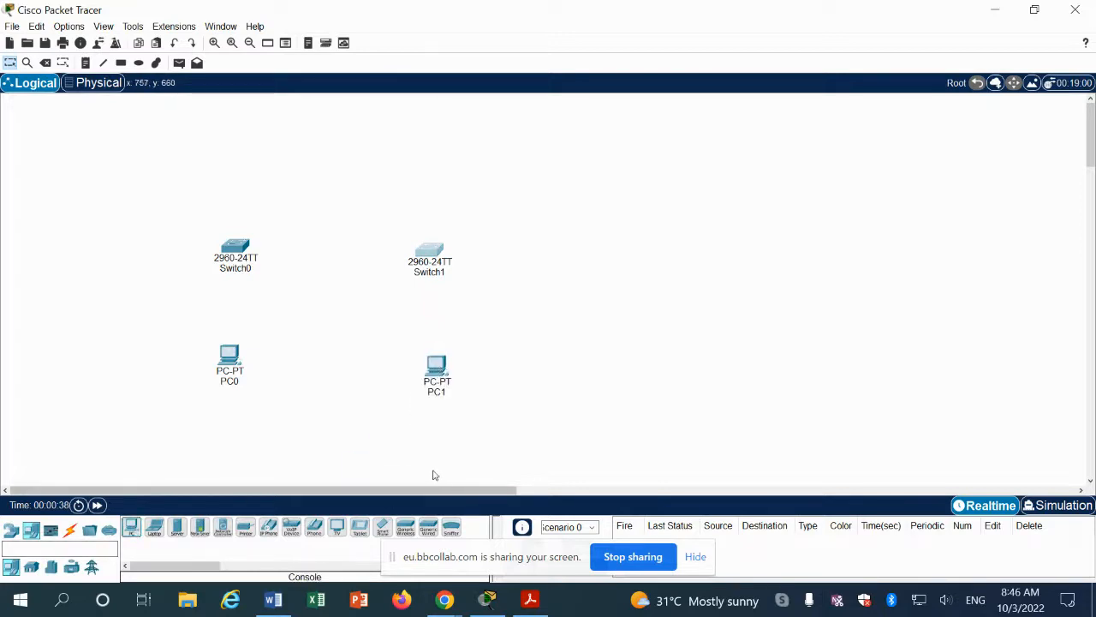
- Switch to the Word lab manual and check the port assignments in Lab 2's topology diagram
left_click(272, 600)
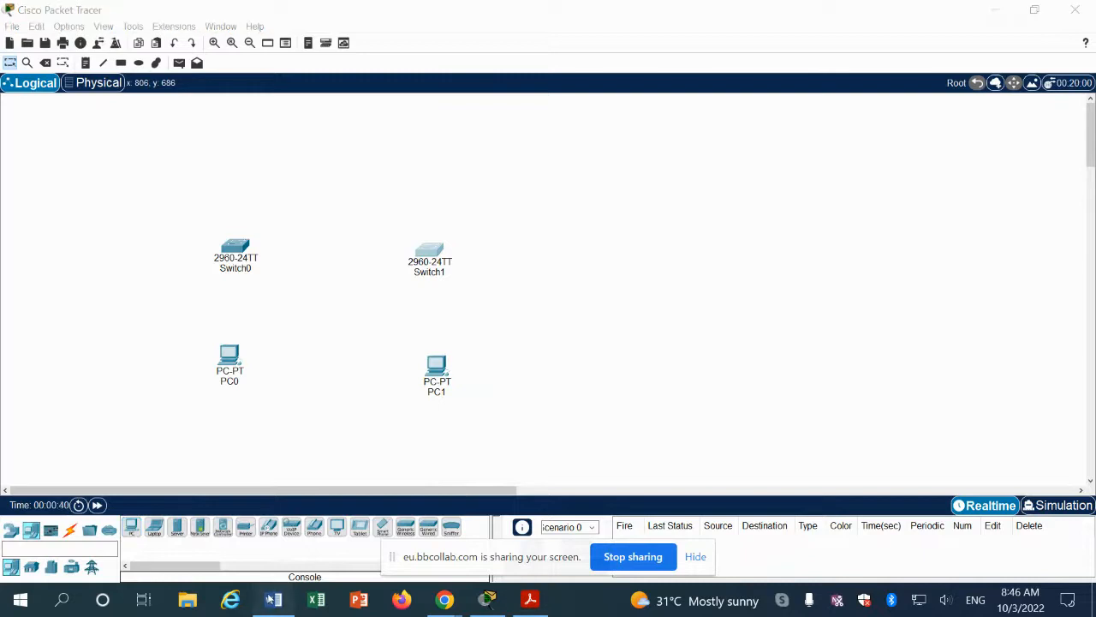
scroll(341, 345, "up", 20)
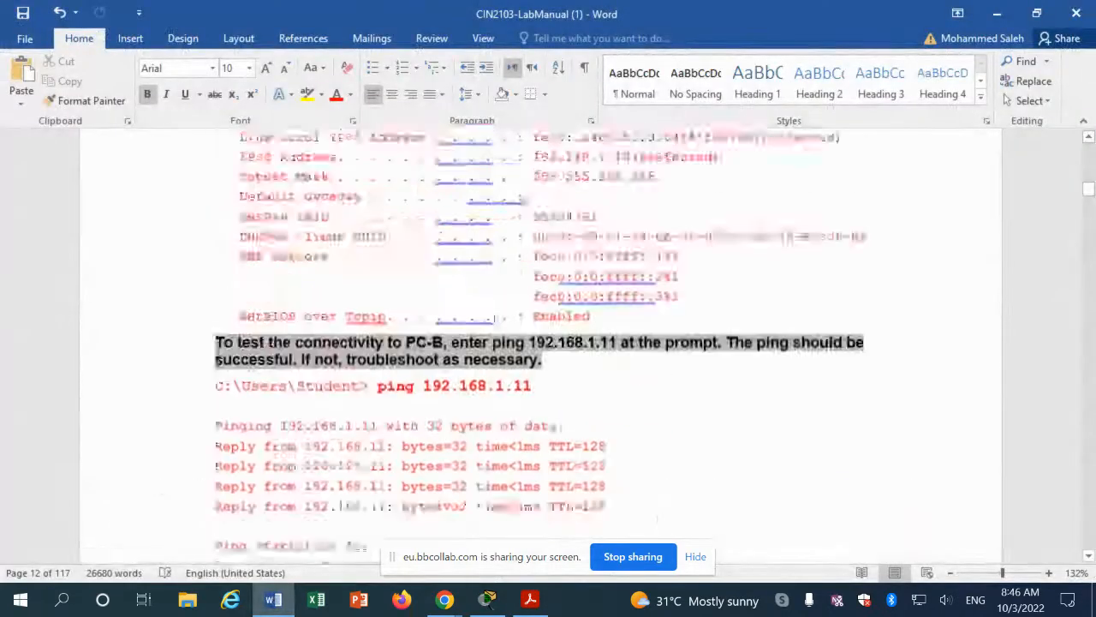
scroll(341, 344, "up", 20)
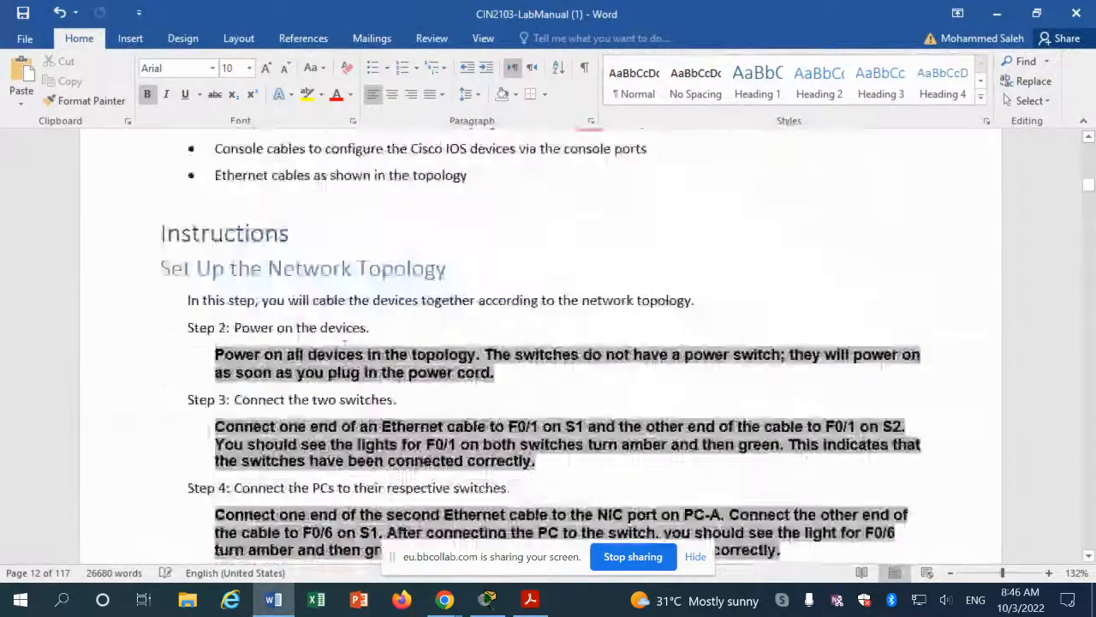
scroll(340, 351, "down", 3)
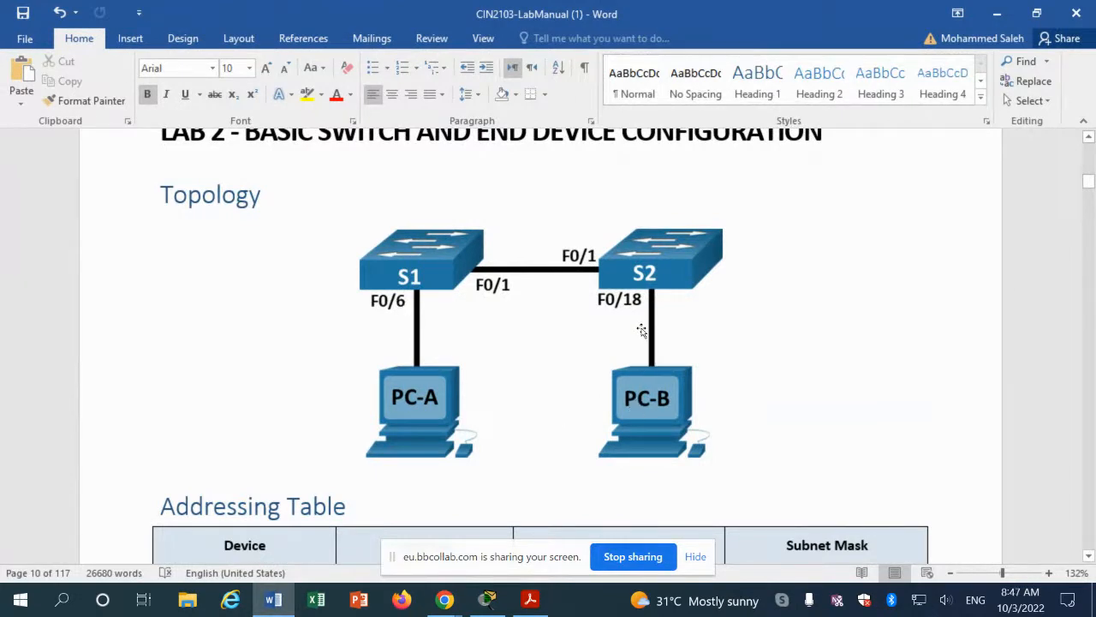
left_click(997, 13)
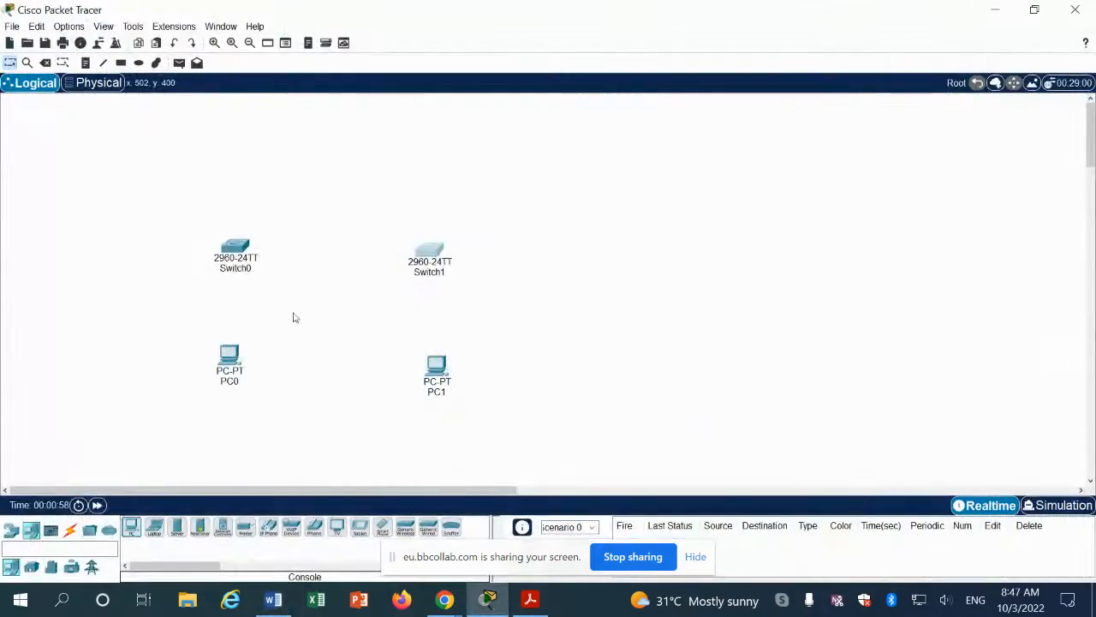
- Align Switch1 above PC1 and connect PC0's FastEthernet0 to Switch0's FastEthernet0/6 with a copper straight-through cable
left_click_drag(429, 255, 437, 247)
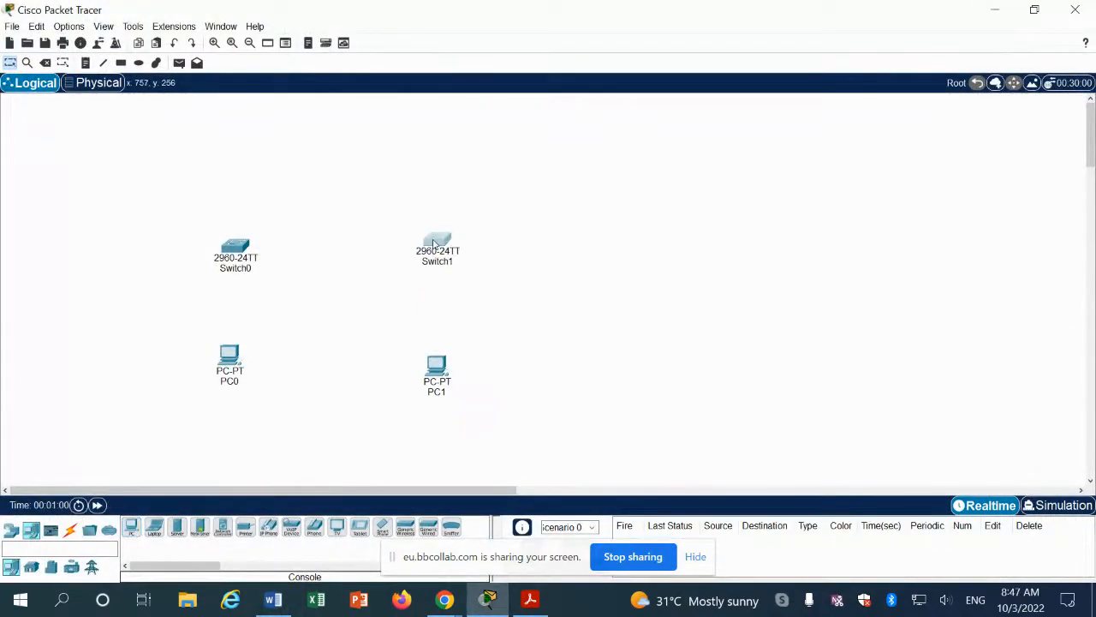
left_click(72, 532)
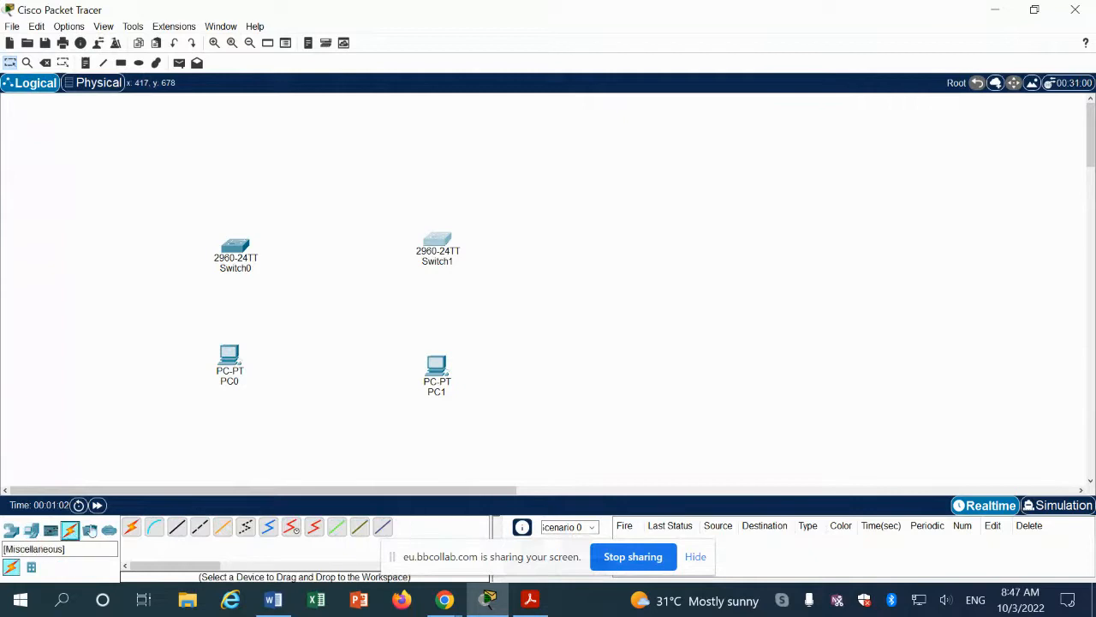
left_click(177, 526)
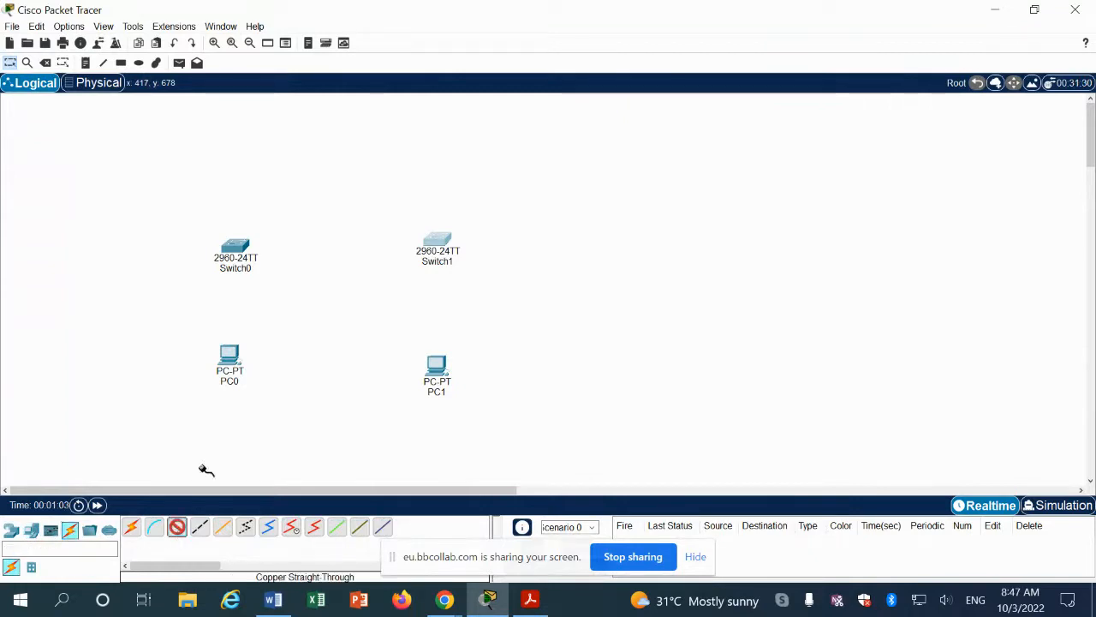
left_click(233, 350)
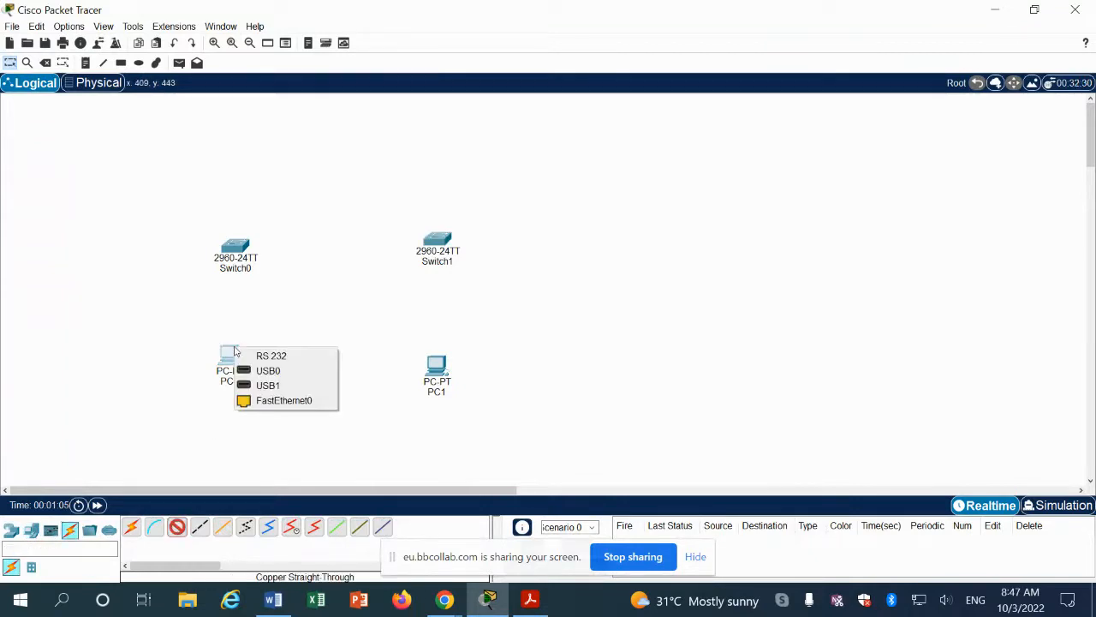
left_click(257, 400)
left_click(229, 248)
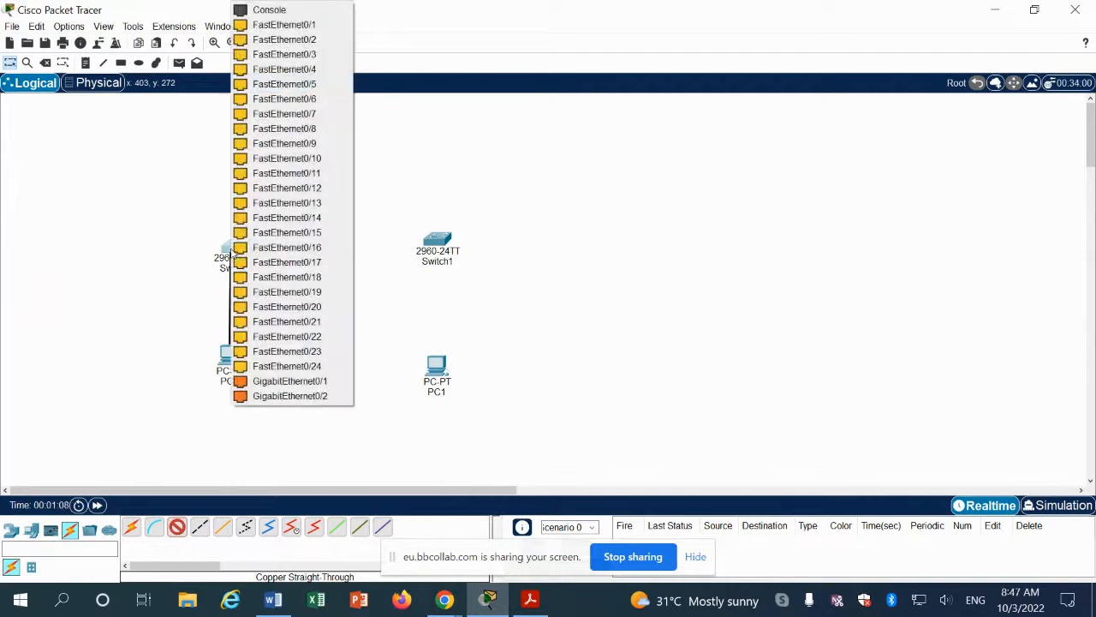
left_click(301, 100)
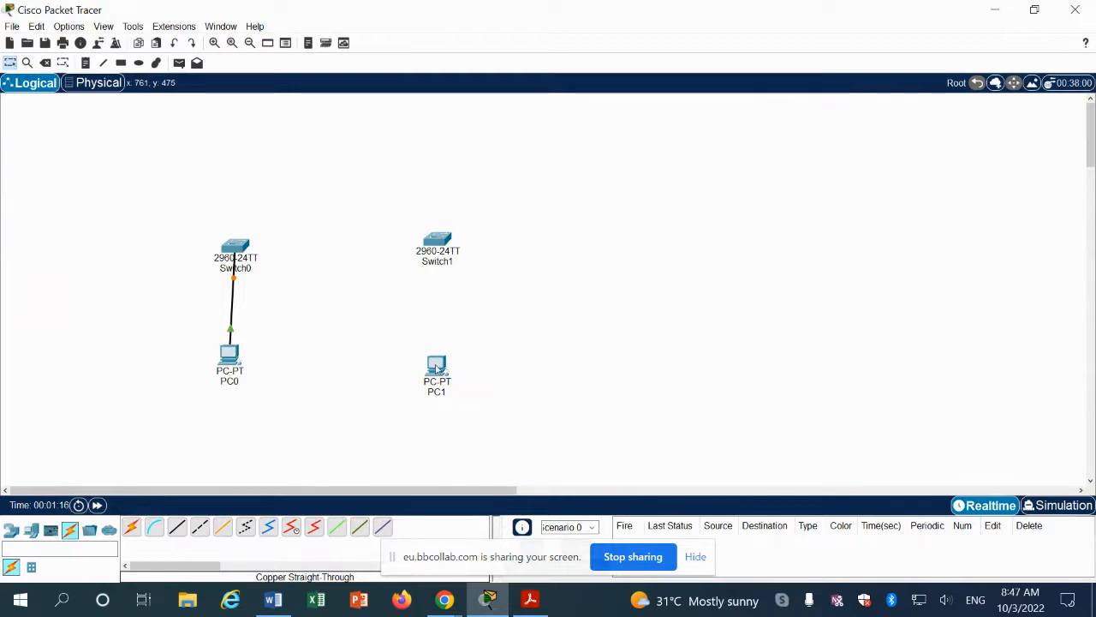
- Connect PC1's FastEthernet0 to Switch1's FastEthernet0/18 with a copper straight-through cable
left_click(177, 527)
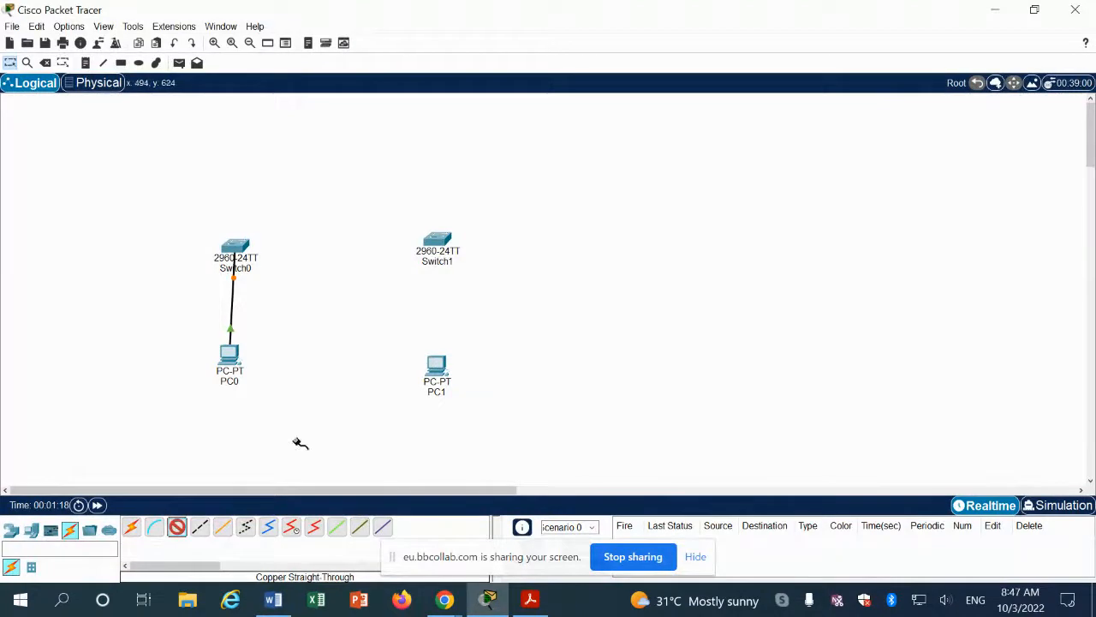
left_click(439, 368)
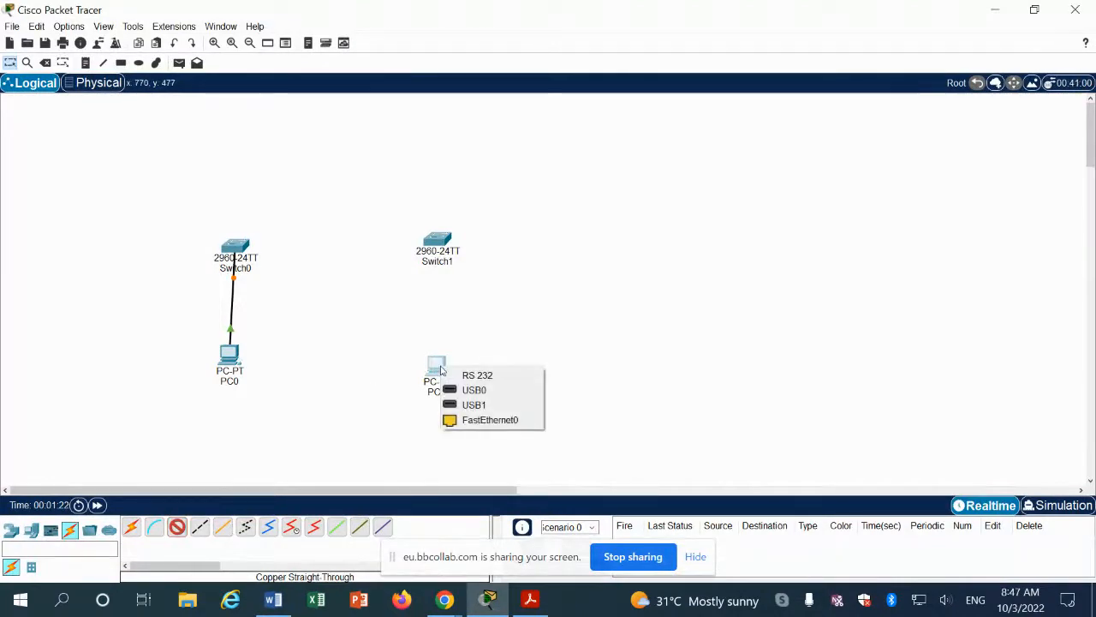
left_click(472, 420)
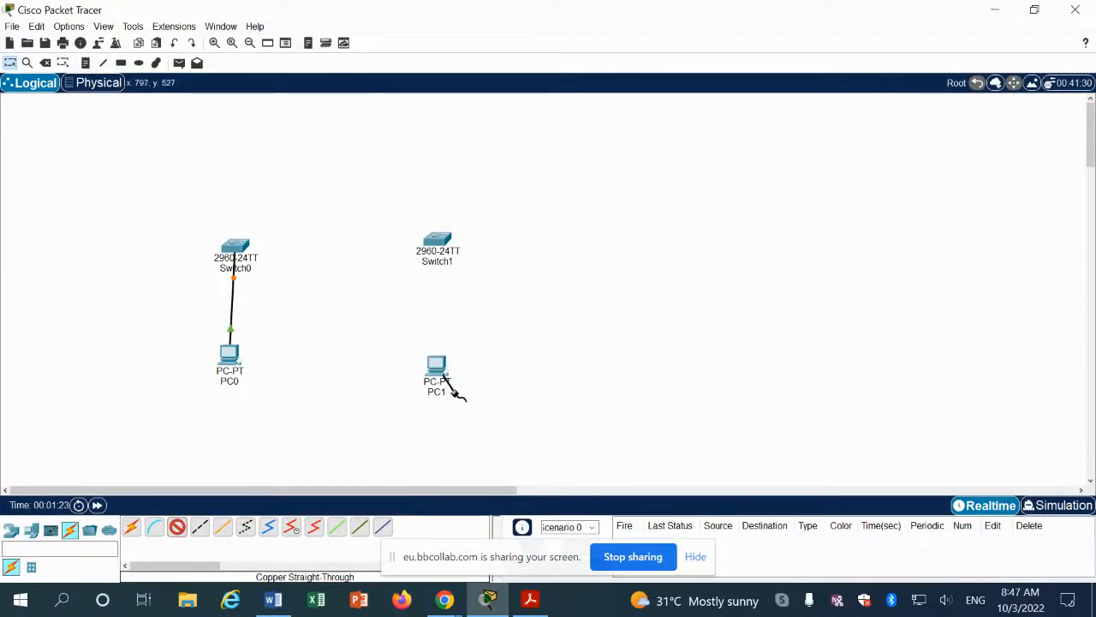
left_click(438, 245)
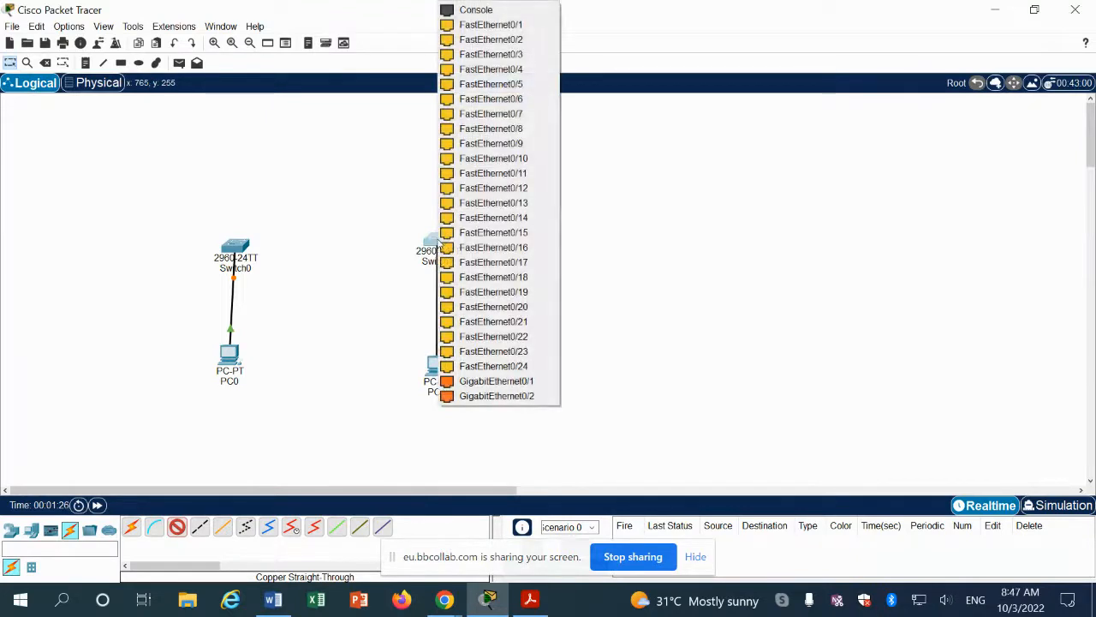
left_click(522, 276)
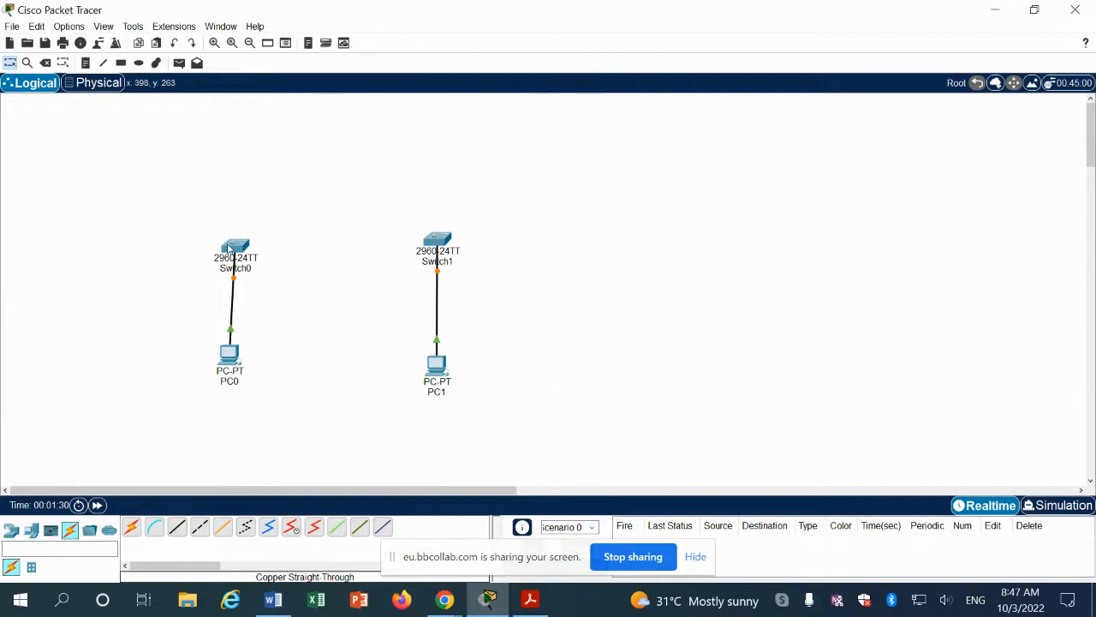
- Connect Switch0's FastEthernet0/1 to Switch1's FastEthernet0/1 with a copper straight-through cable
left_click(178, 531)
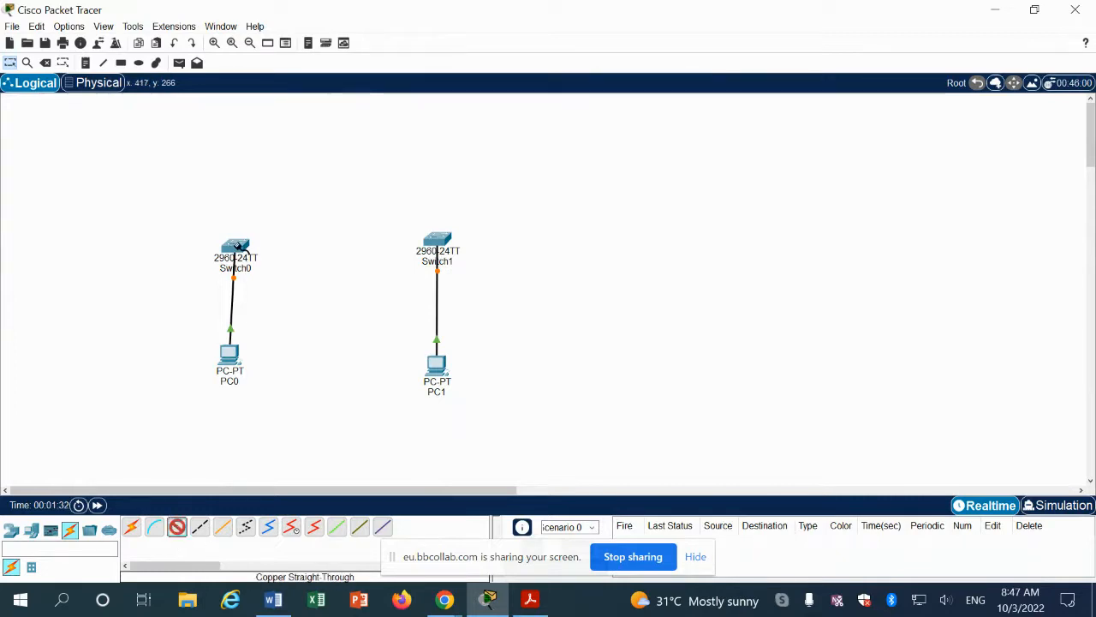
left_click(238, 246)
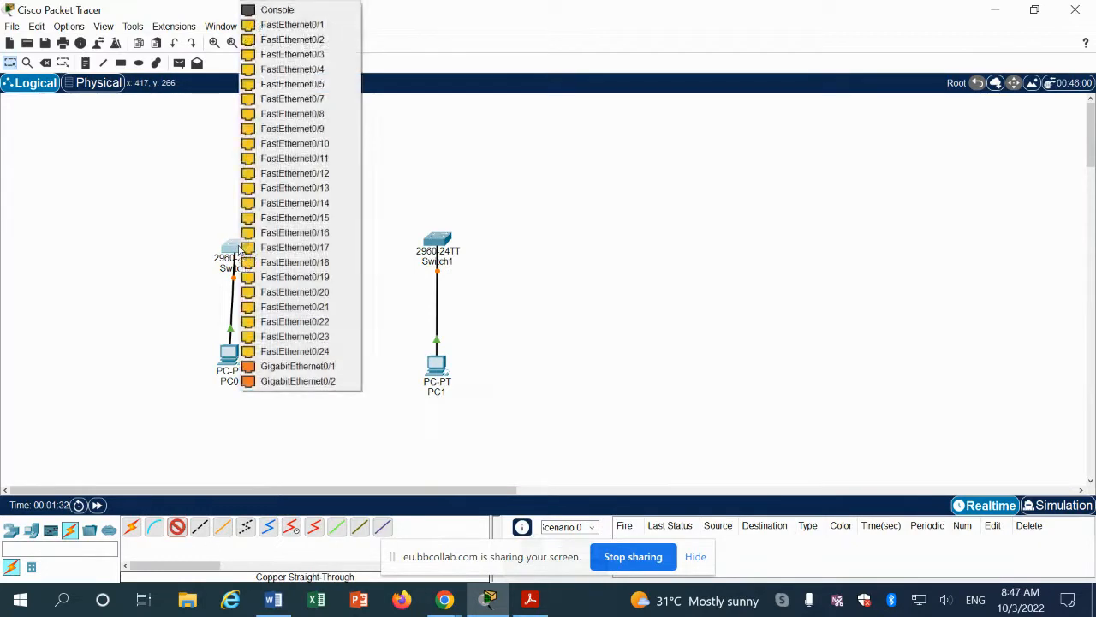
left_click(280, 25)
left_click(435, 241)
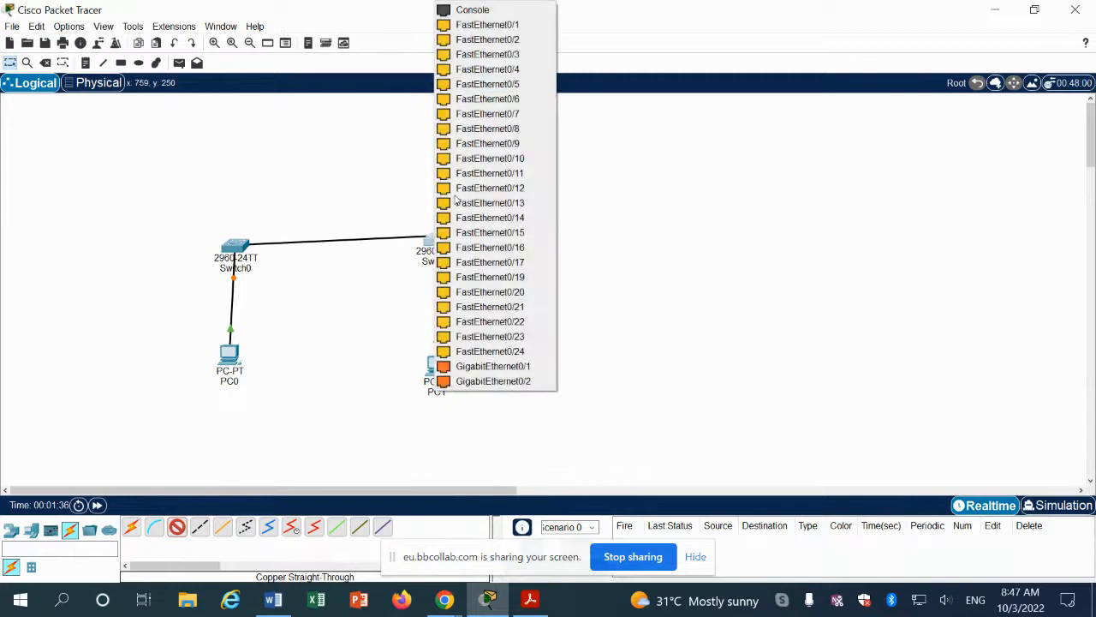
left_click(483, 24)
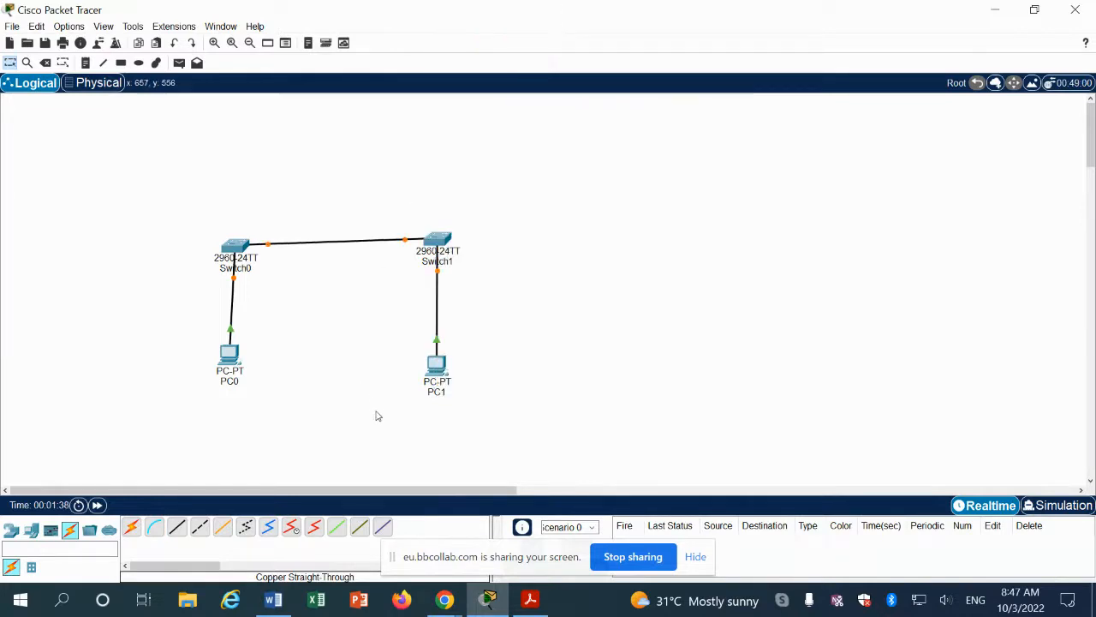
- Straighten the topology by shifting Switch0, PC1 and Switch1 up slightly so the switches and PCs line up
left_click_drag(236, 249, 229, 237)
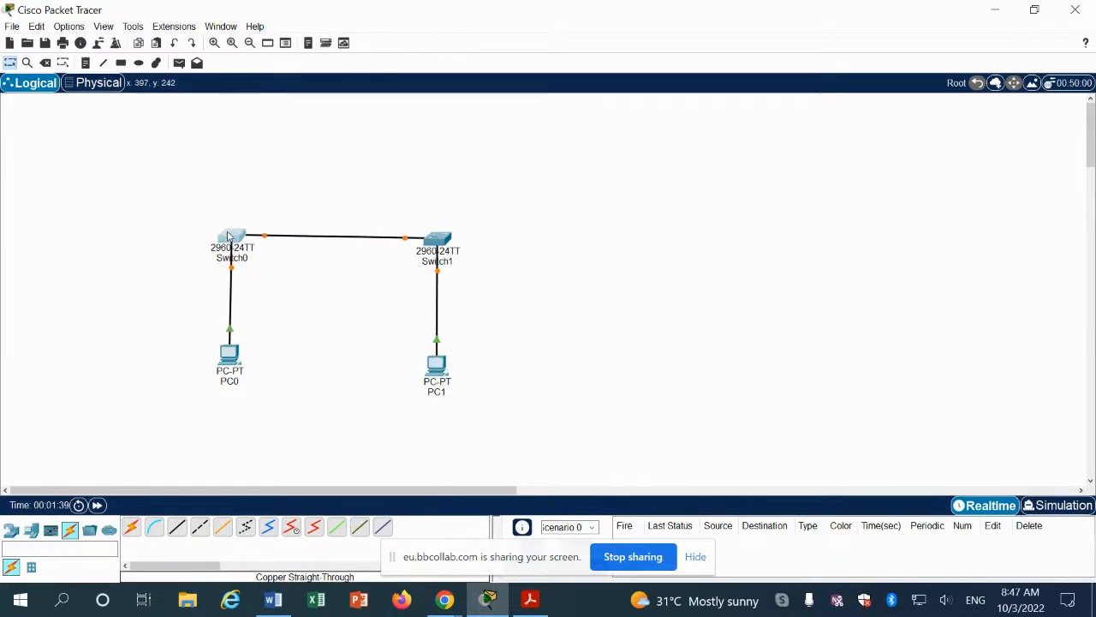
left_click_drag(434, 366, 436, 355)
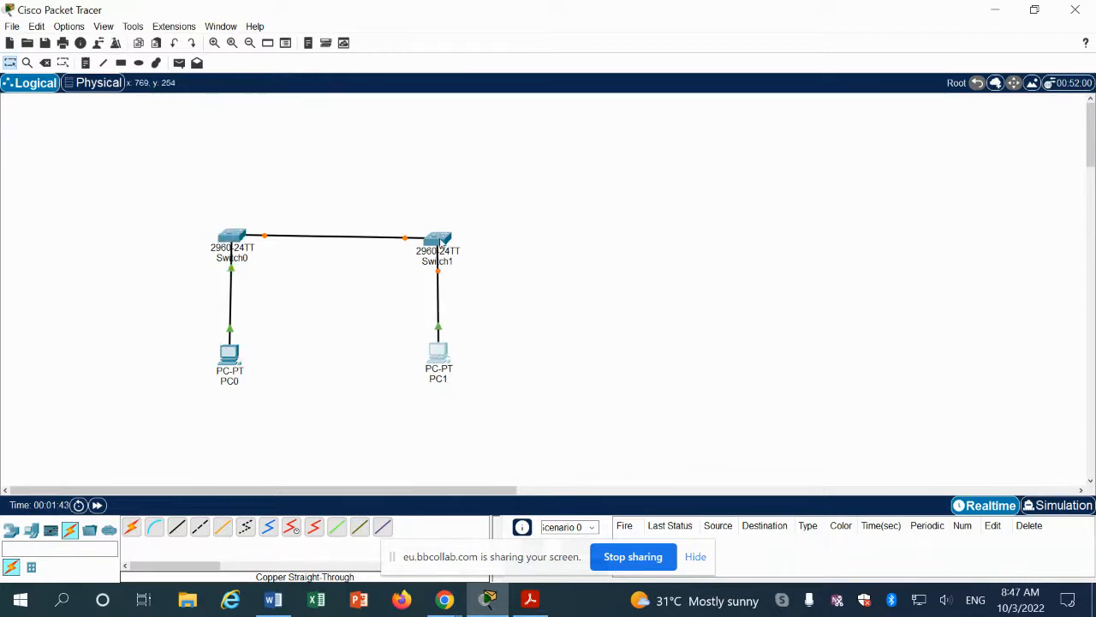
left_click_drag(441, 243, 440, 237)
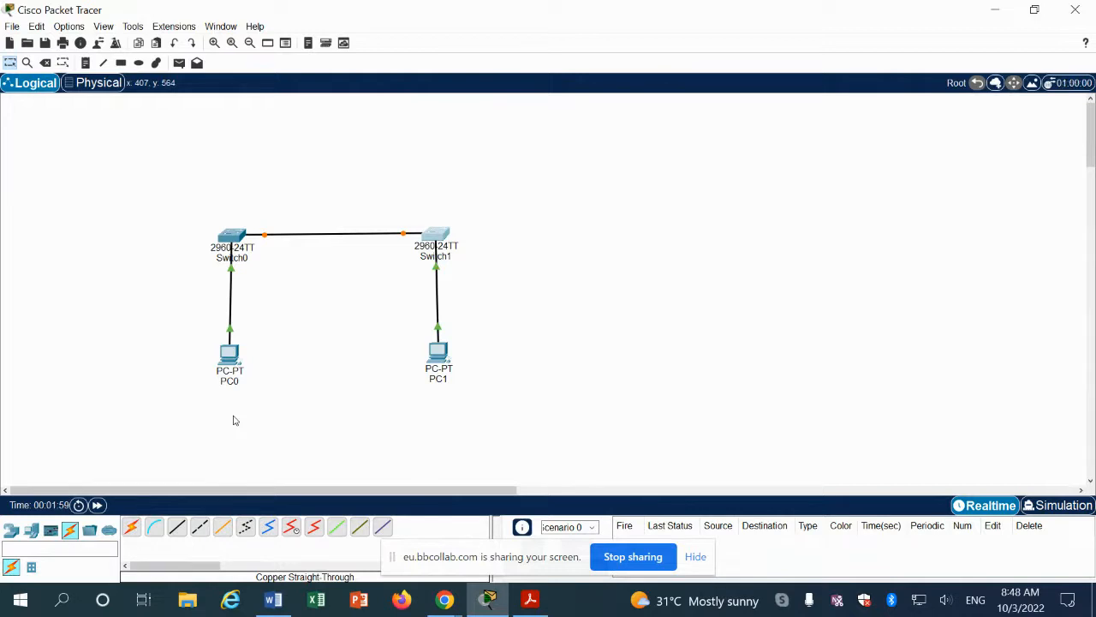
- Configure PC0's FastEthernet0 with static IPv4 address 192.168.1.10 and subnet mask 255.255.255.0, and close its window
left_click(229, 354)
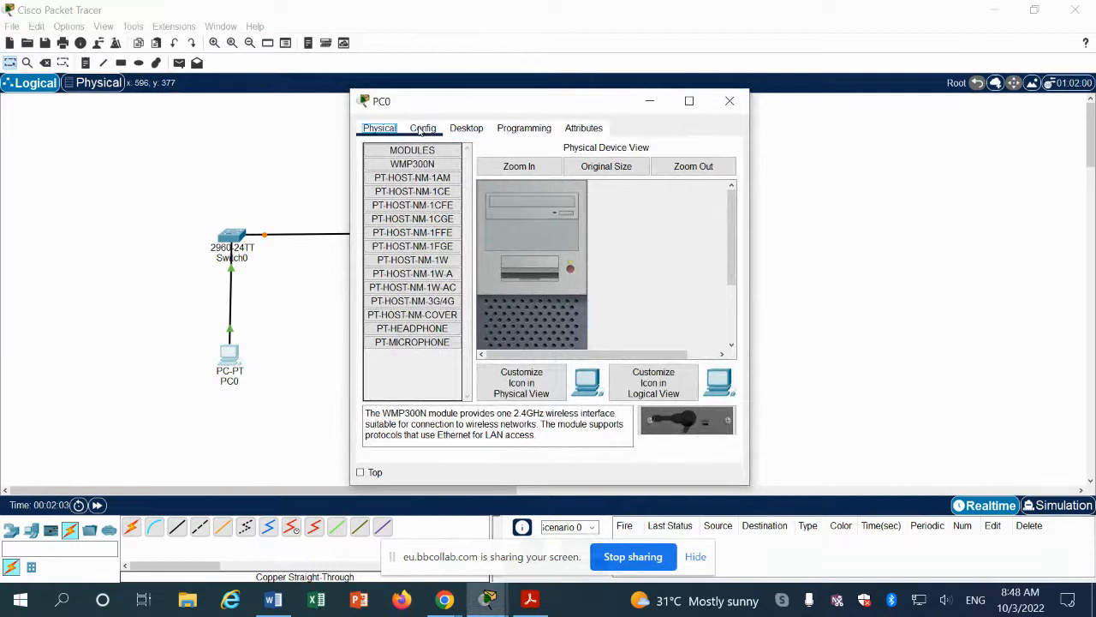
left_click(421, 131)
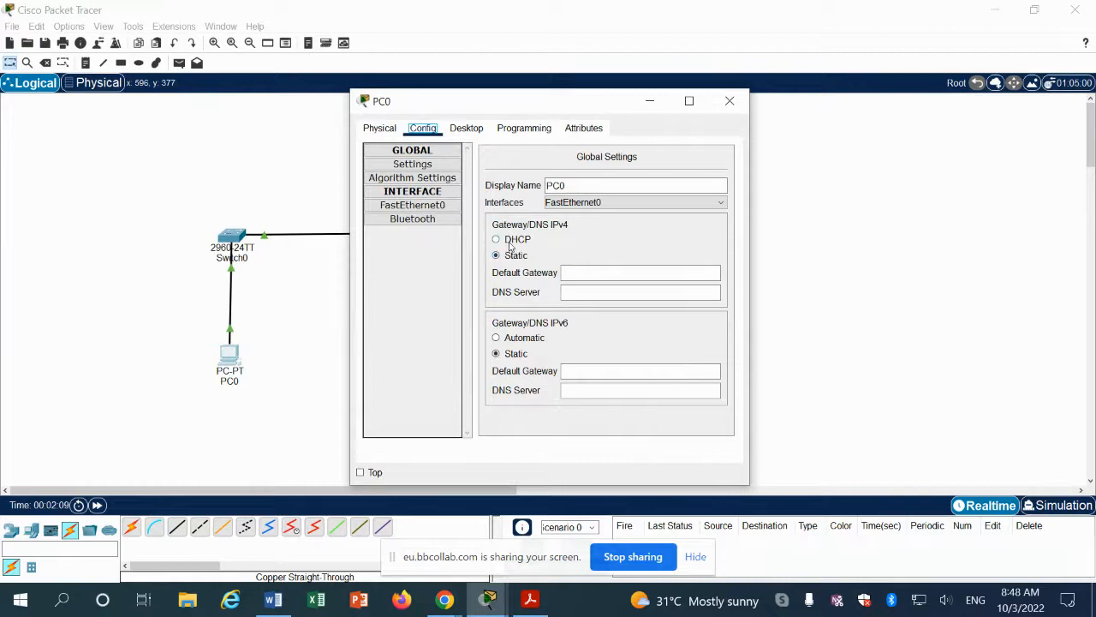
left_click(433, 206)
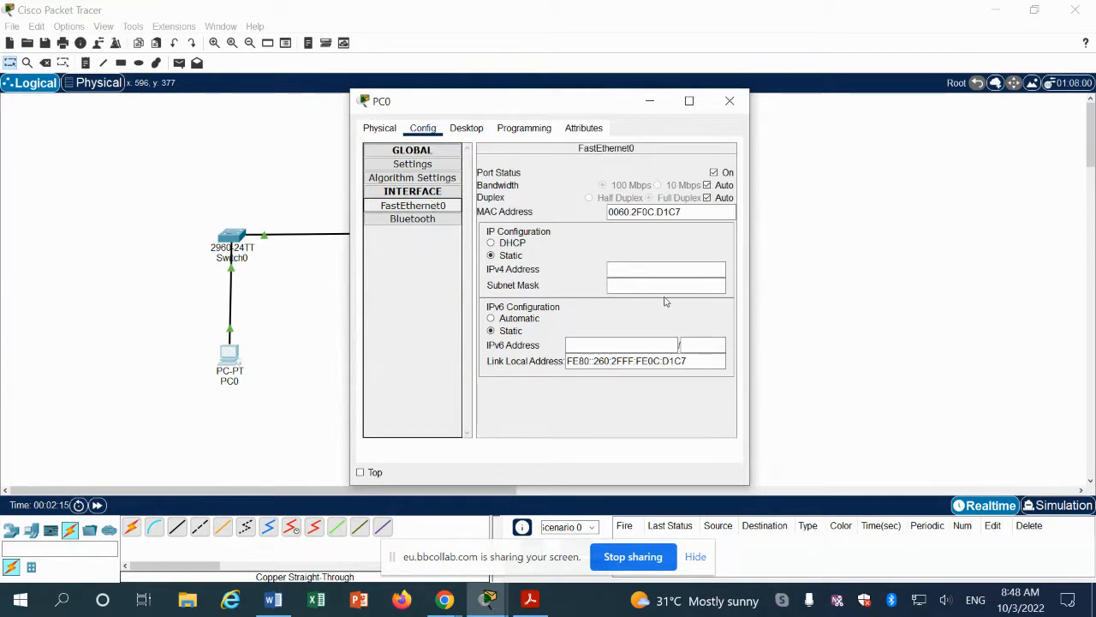
left_click(618, 271)
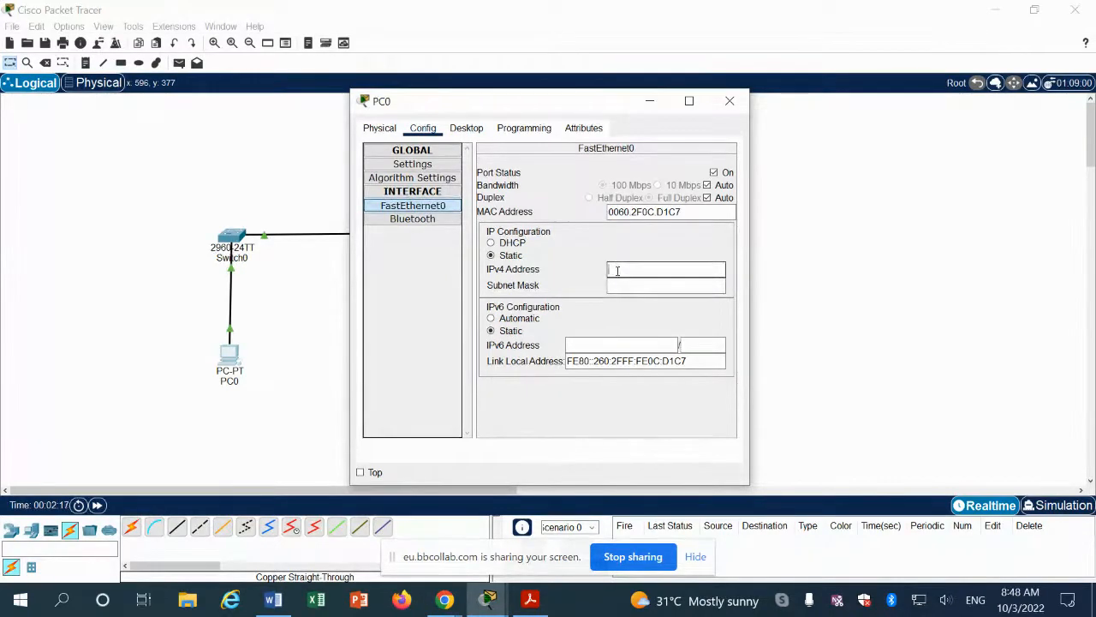
type("192.168")
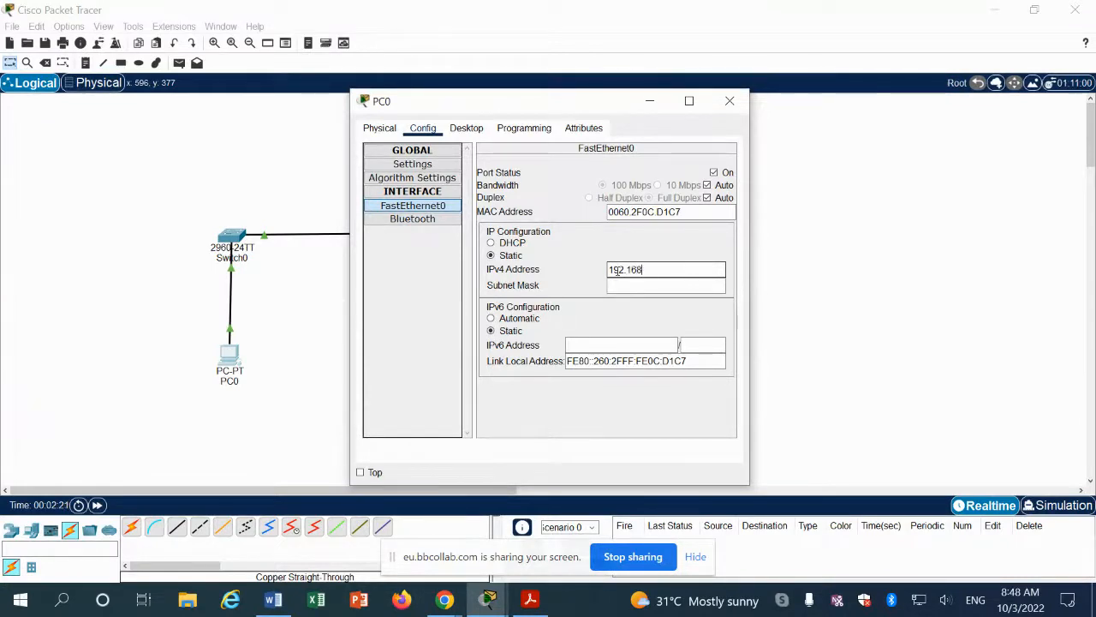
type(".1.10")
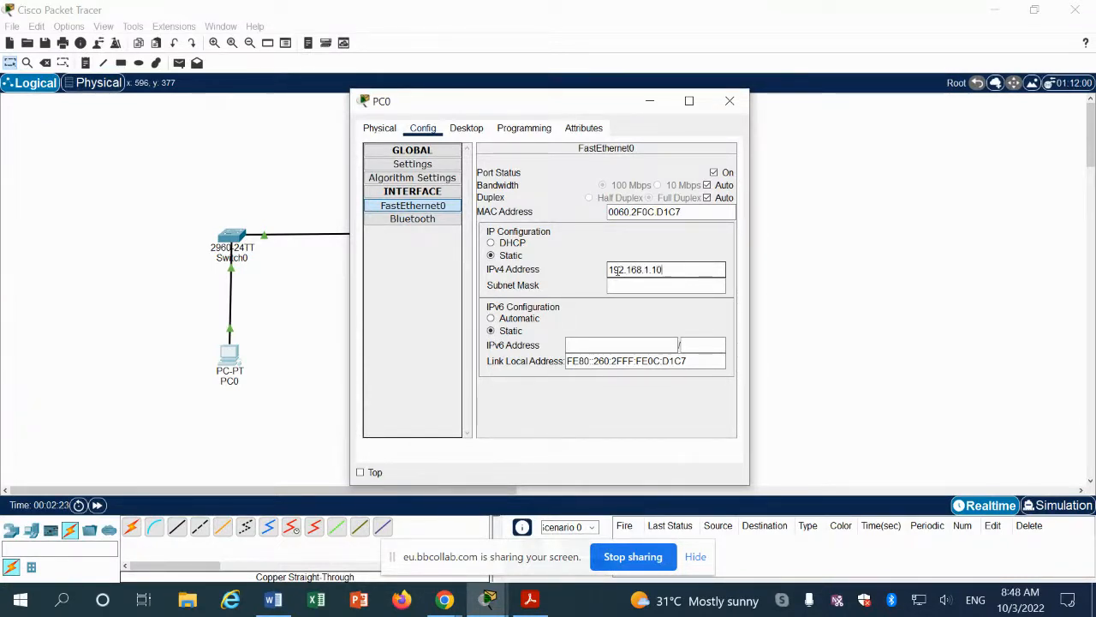
left_click(636, 283)
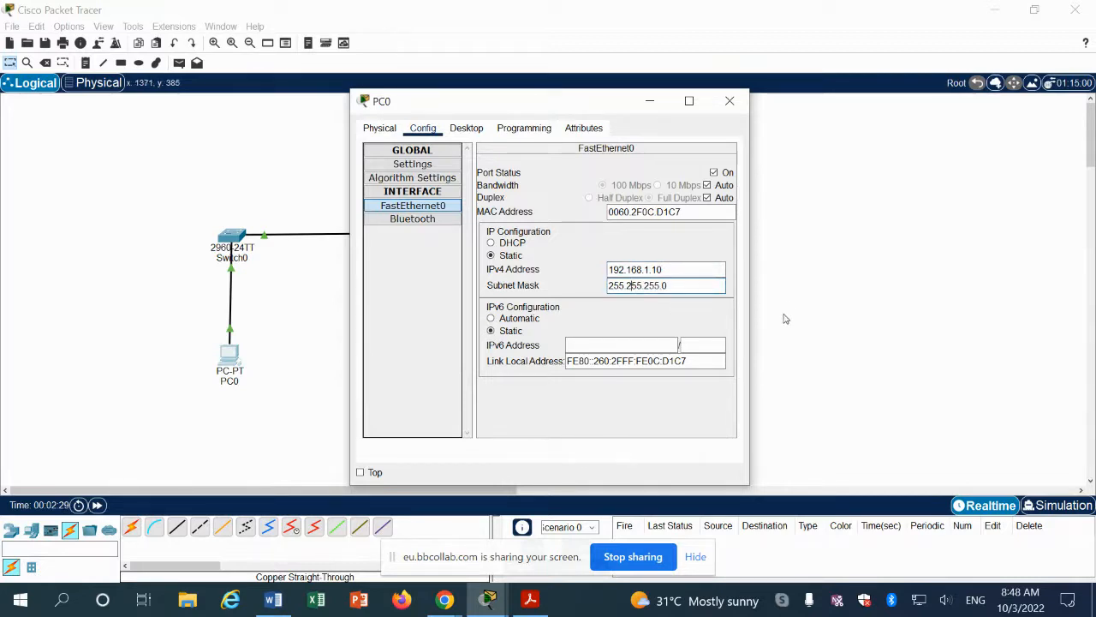
left_click(730, 101)
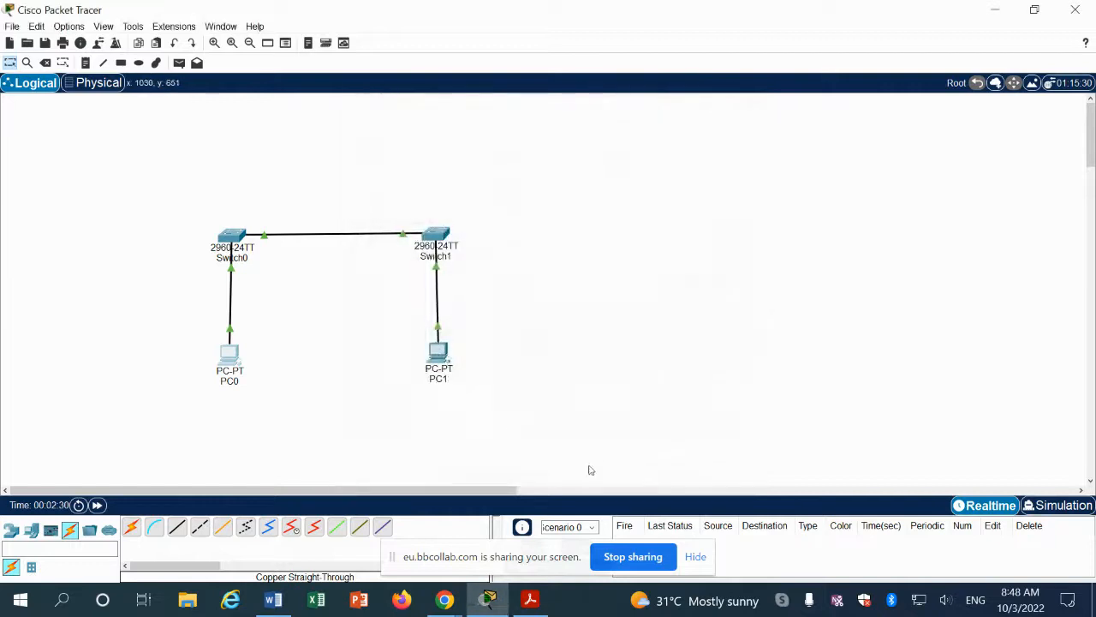
- Give PC1 the static IPv4 address 192.168.1.11 with subnet mask 255.255.255.0, and close its window
left_click(437, 358)
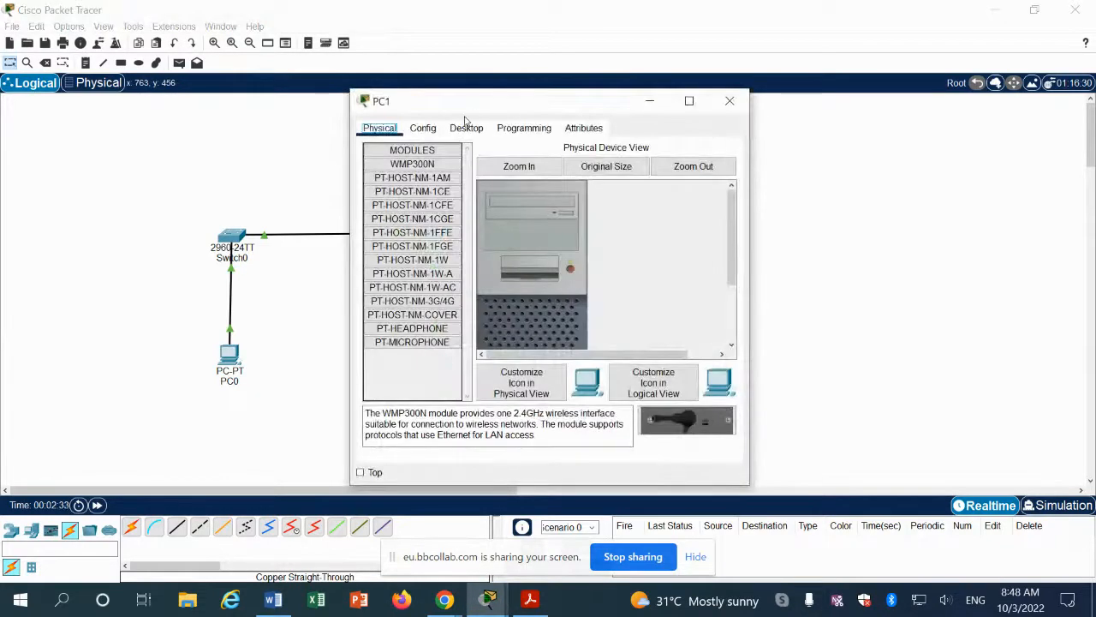
left_click(428, 128)
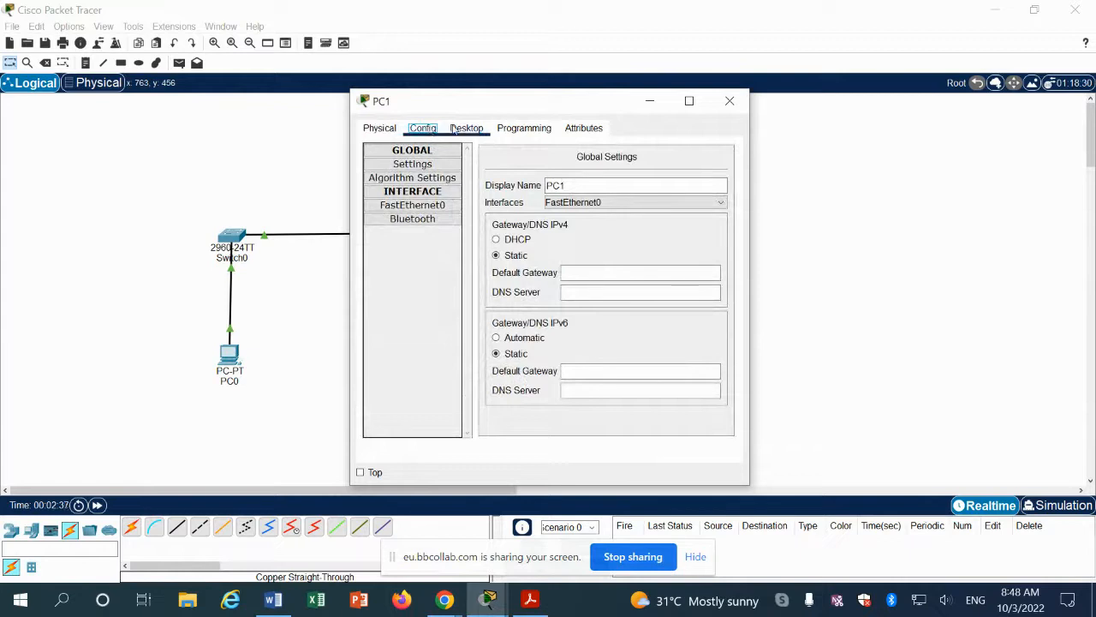
left_click(457, 128)
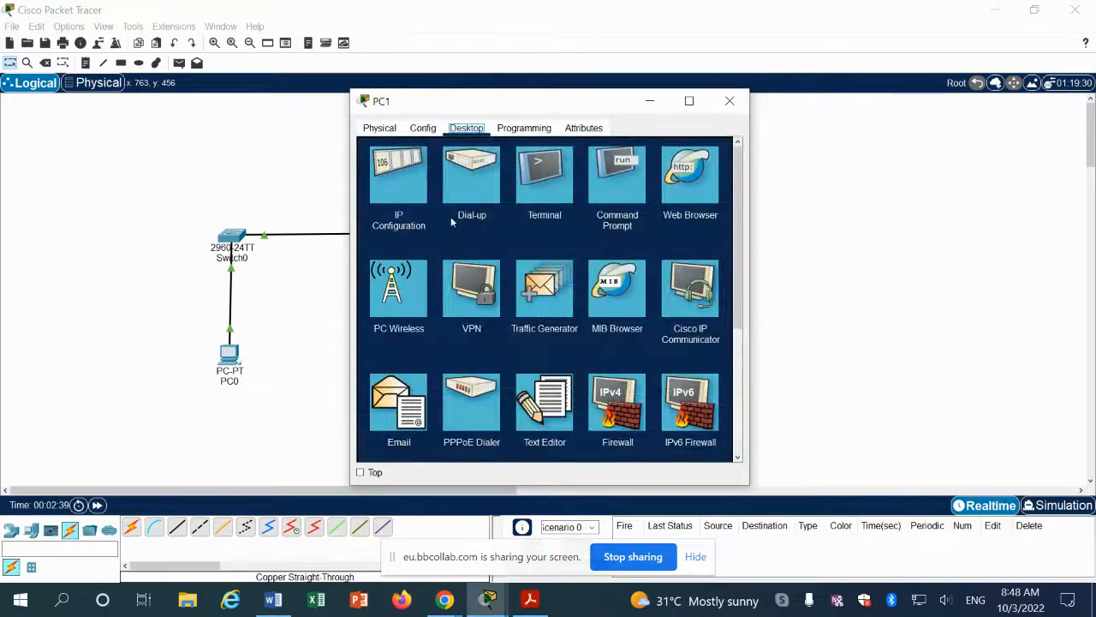
left_click(403, 188)
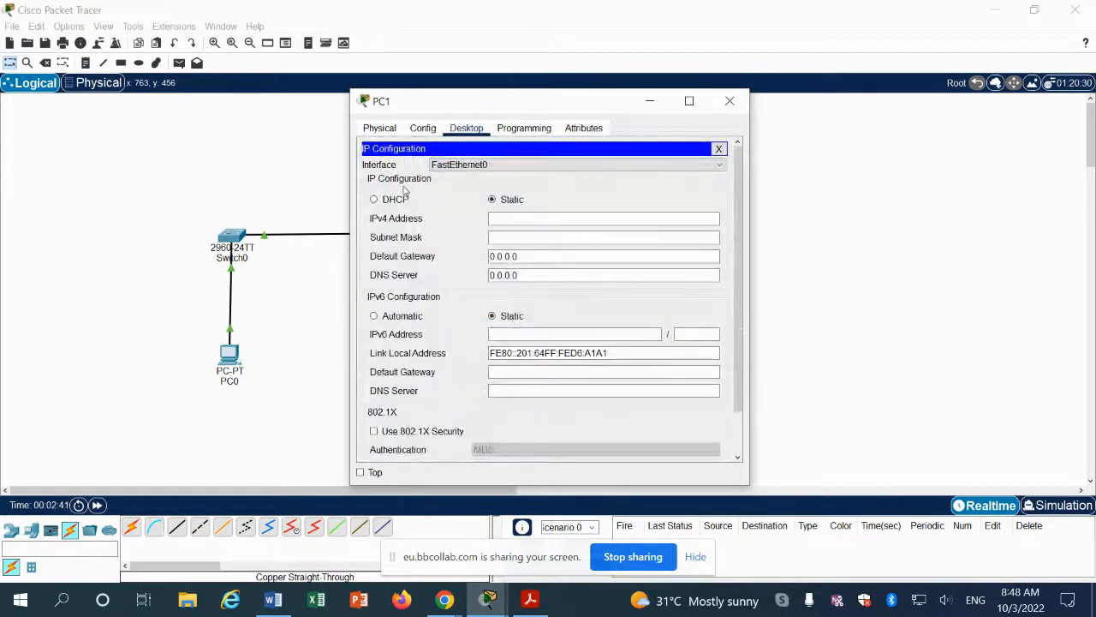
left_click(533, 219)
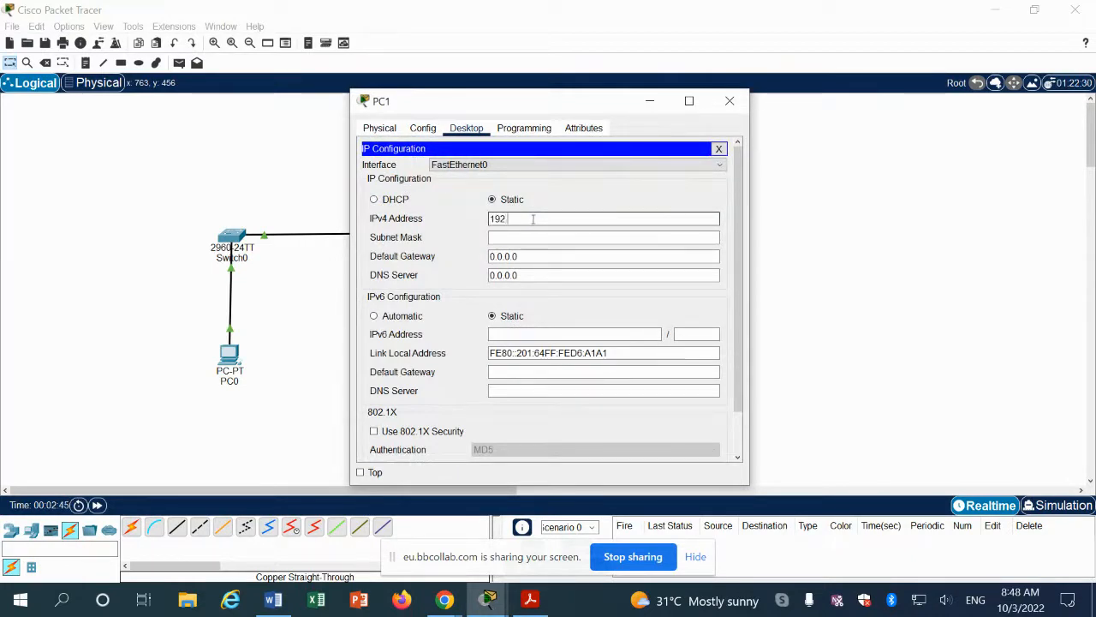
type("192.168.")
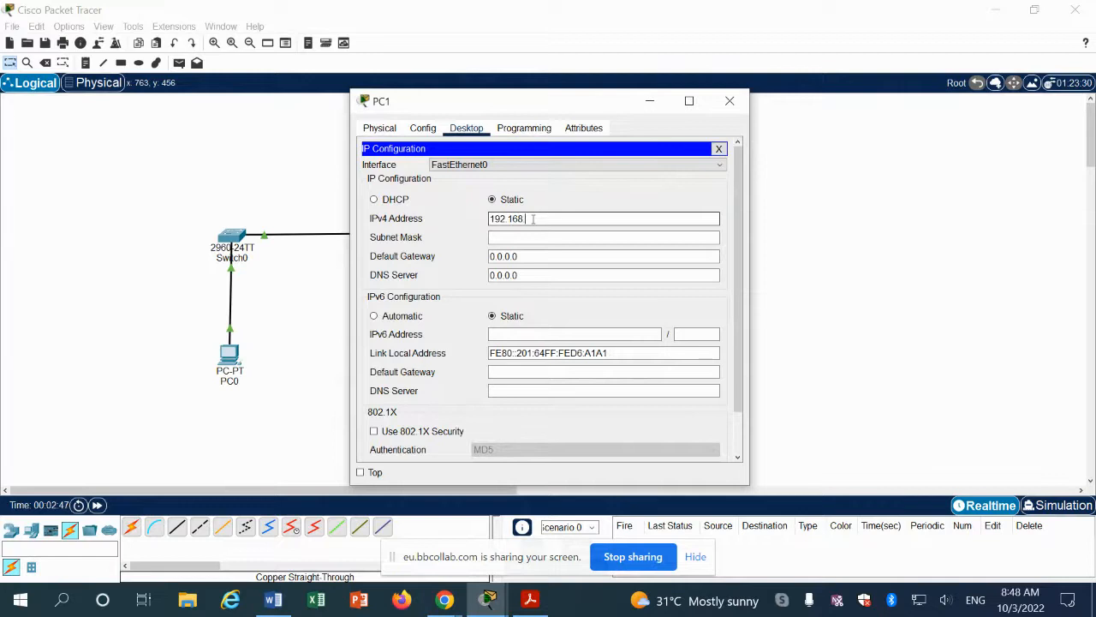
type("1.11")
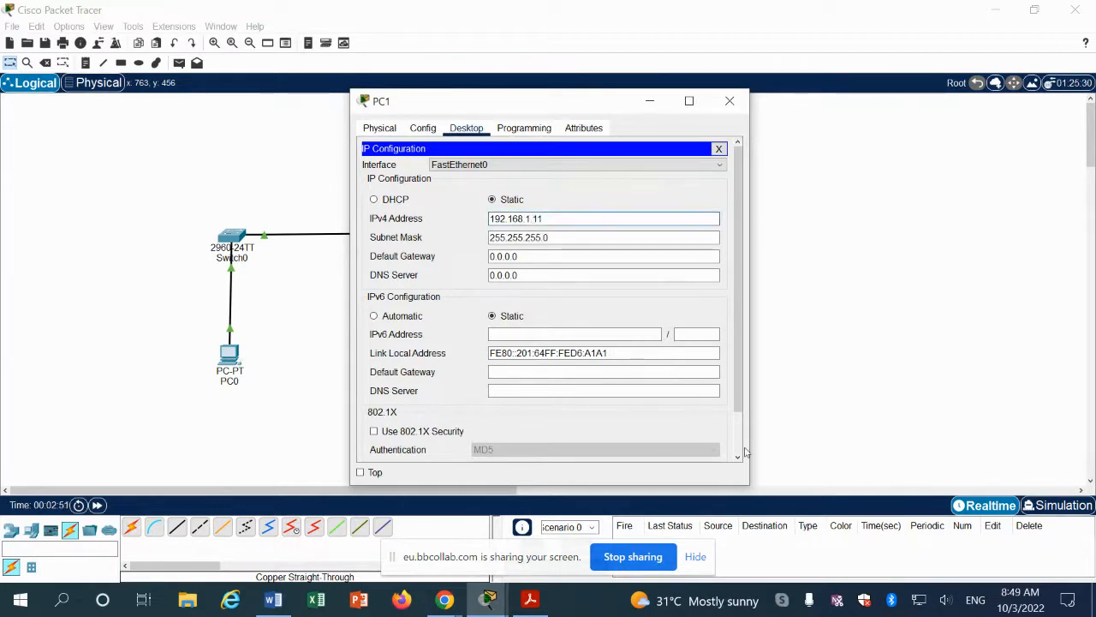
left_click(741, 438)
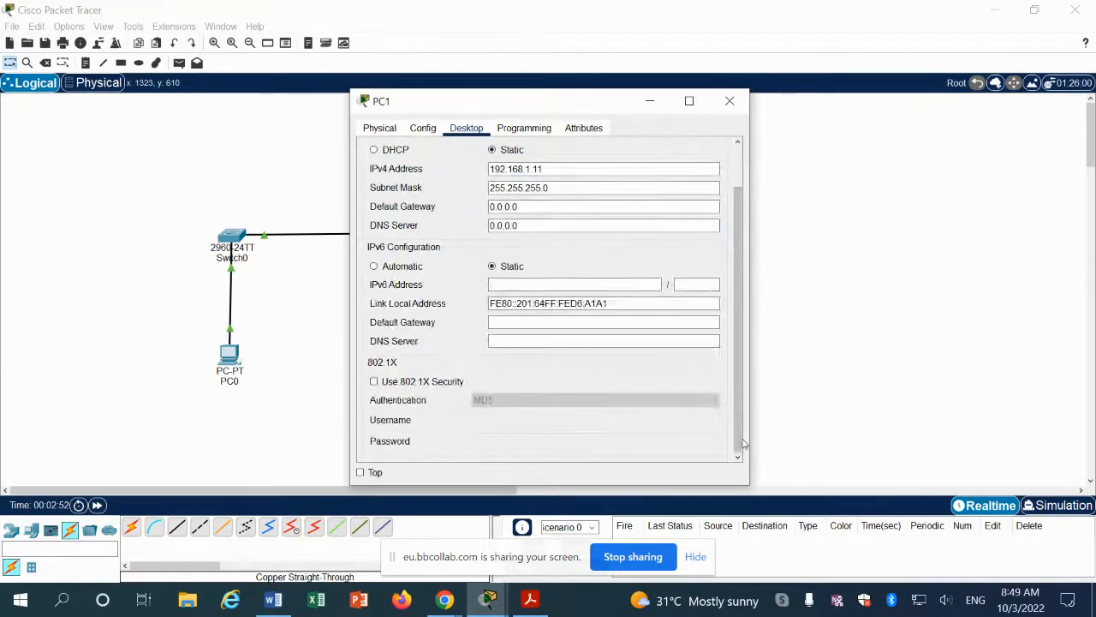
left_click(729, 102)
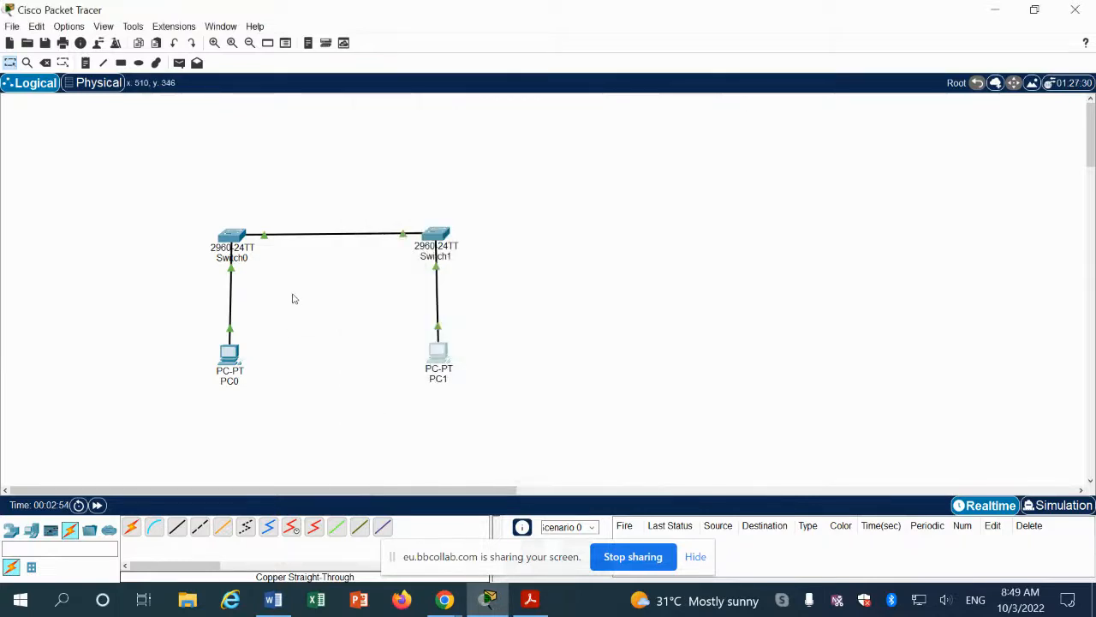
- Switch to the Word lab manual and review Lab 2's PC connectivity test and basic switch configuration steps
left_click(273, 600)
scroll(171, 394, "down", 6)
scroll(137, 398, "down", 20)
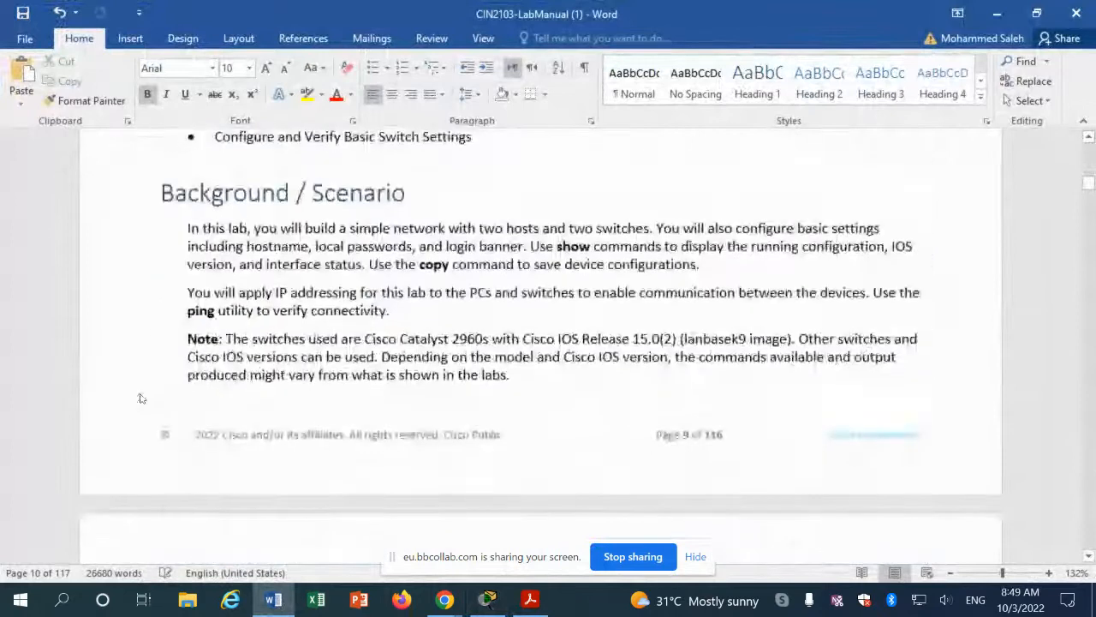
scroll(155, 402, "down", 9)
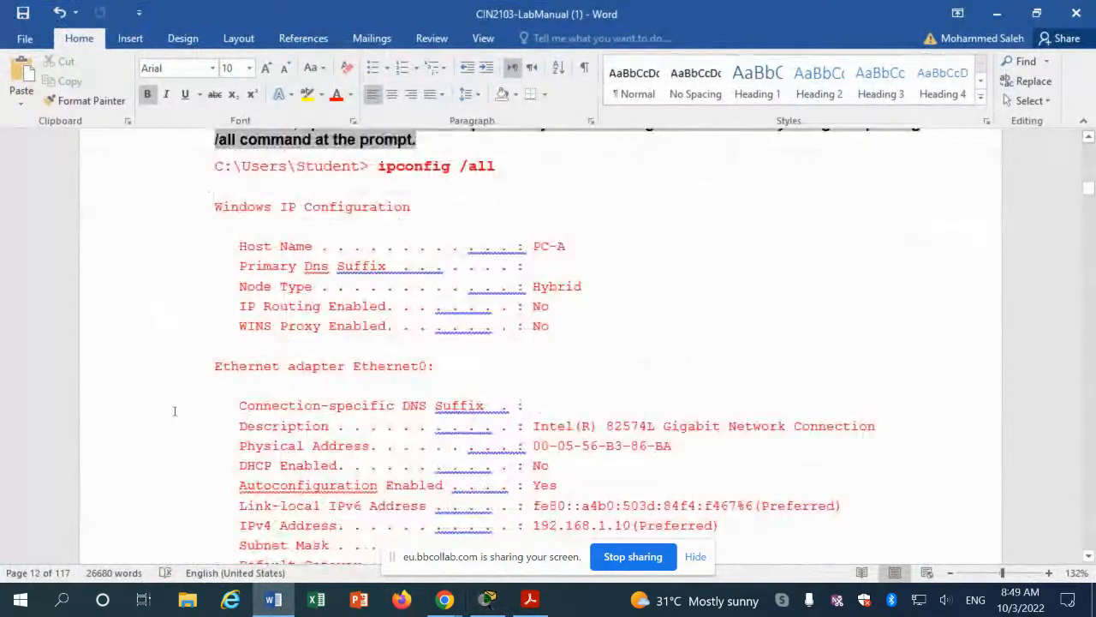
scroll(171, 411, "down", 5)
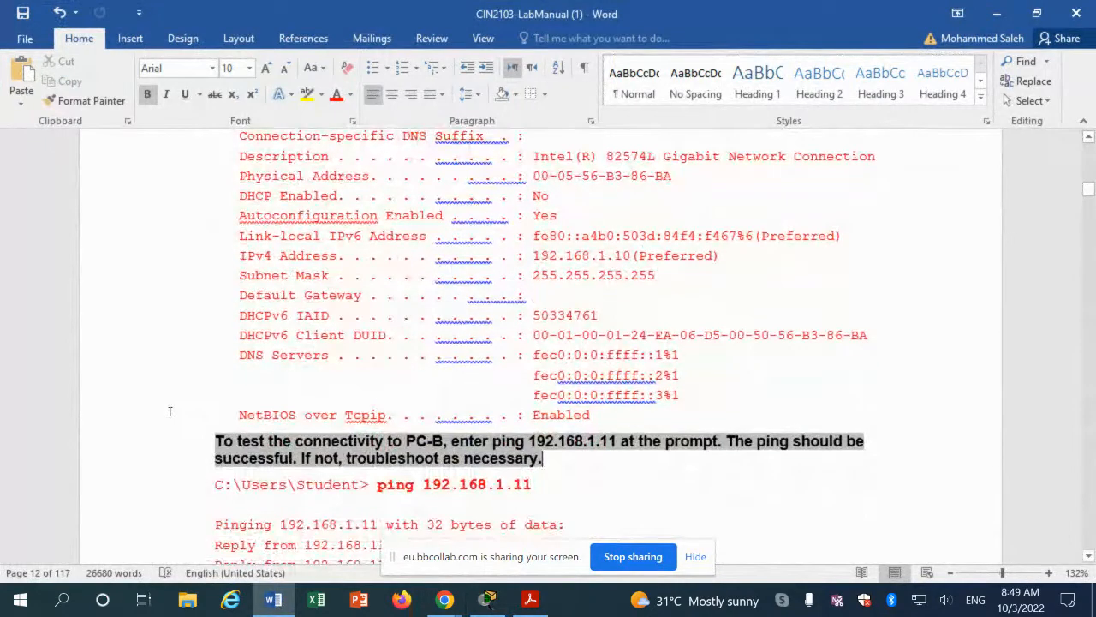
scroll(169, 411, "down", 12)
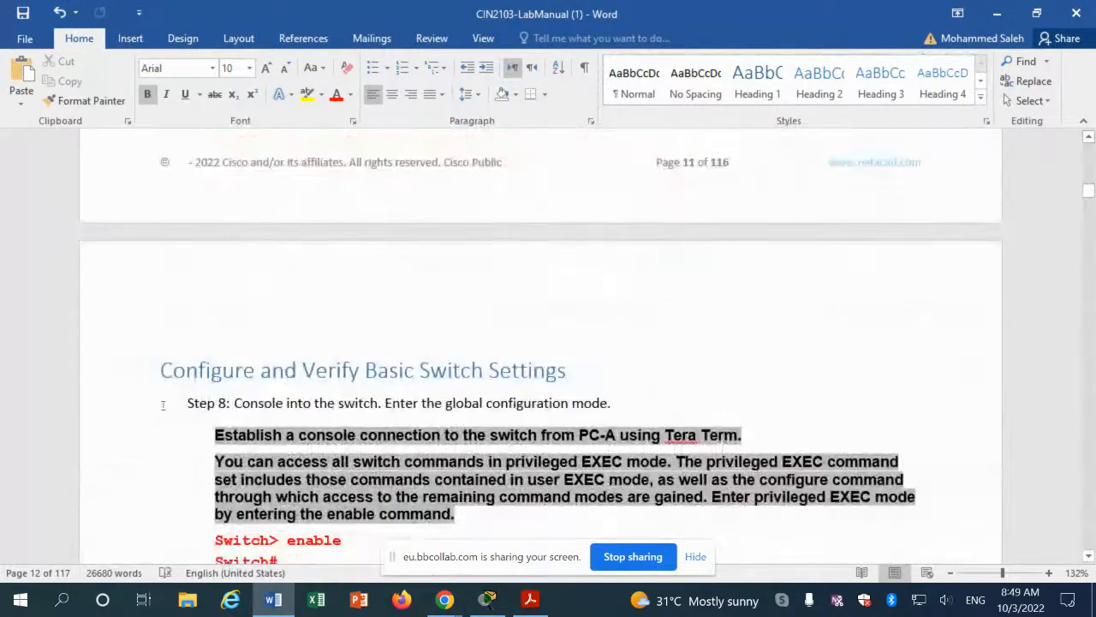
scroll(165, 406, "down", 4)
scroll(167, 402, "down", 2)
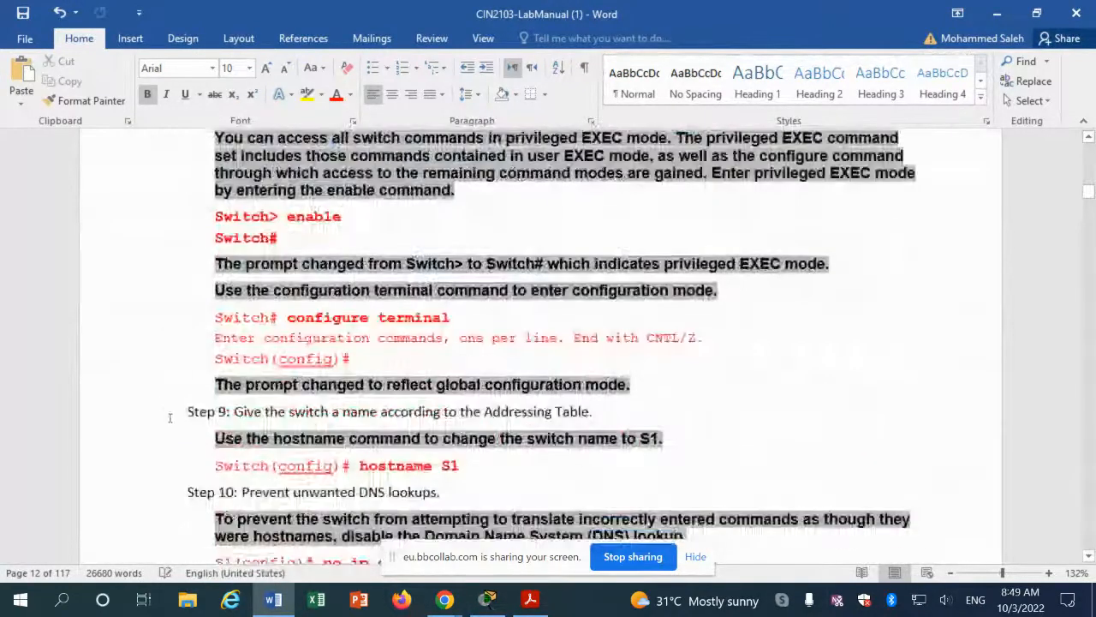
- Switch back to Packet Tracer and try to ping PC1 at 192.168.1.11 from PC0's Command Prompt
left_click(488, 599)
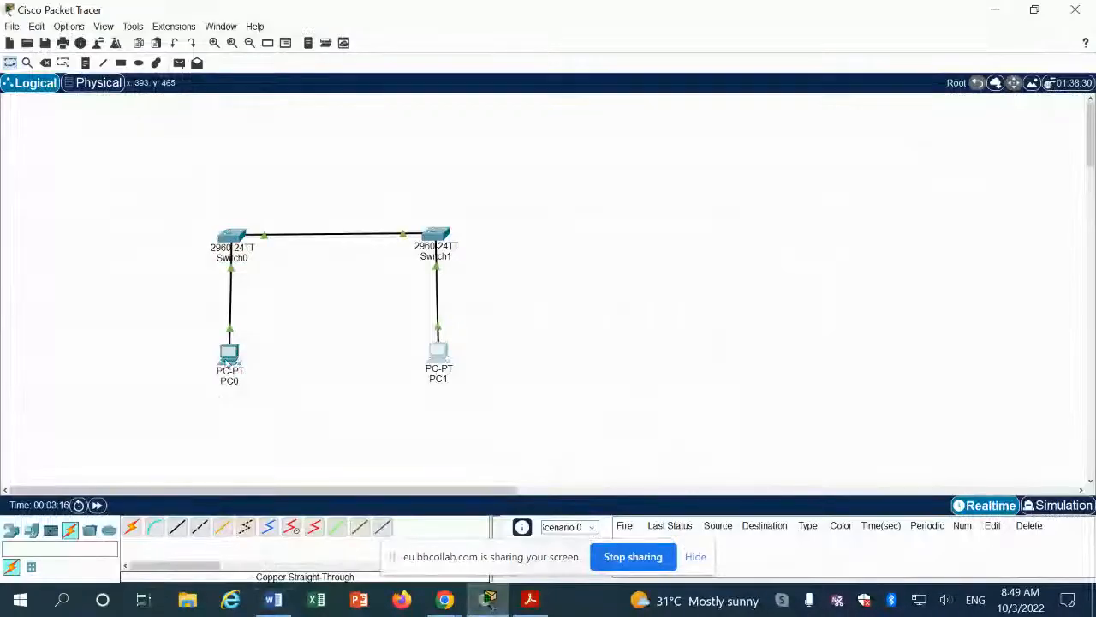
mouse_move(227, 363)
left_click(227, 363)
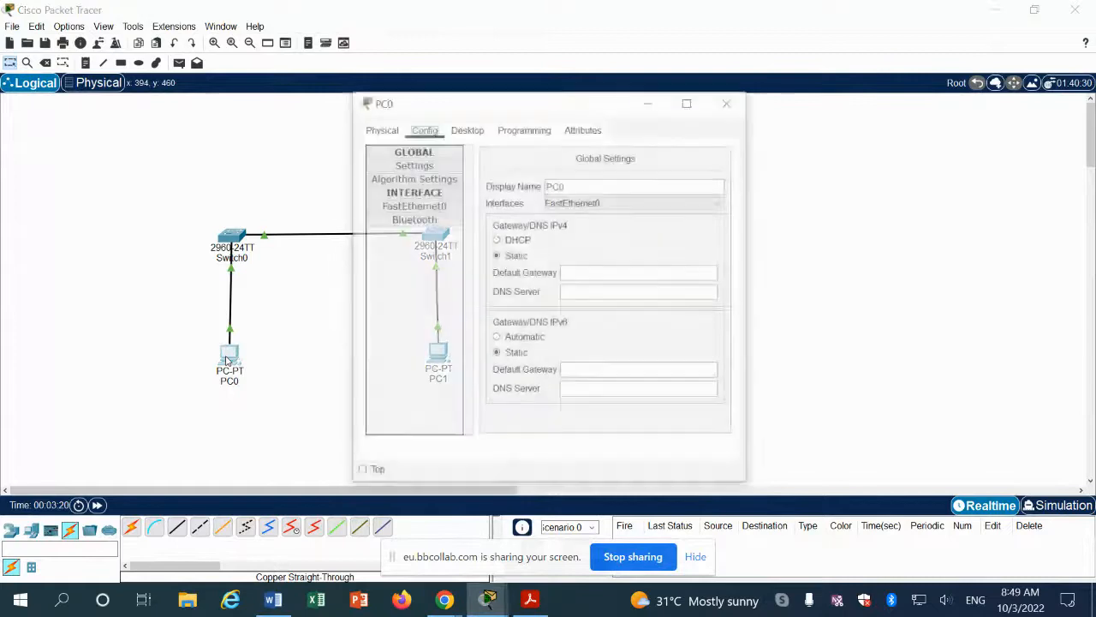
left_click(467, 128)
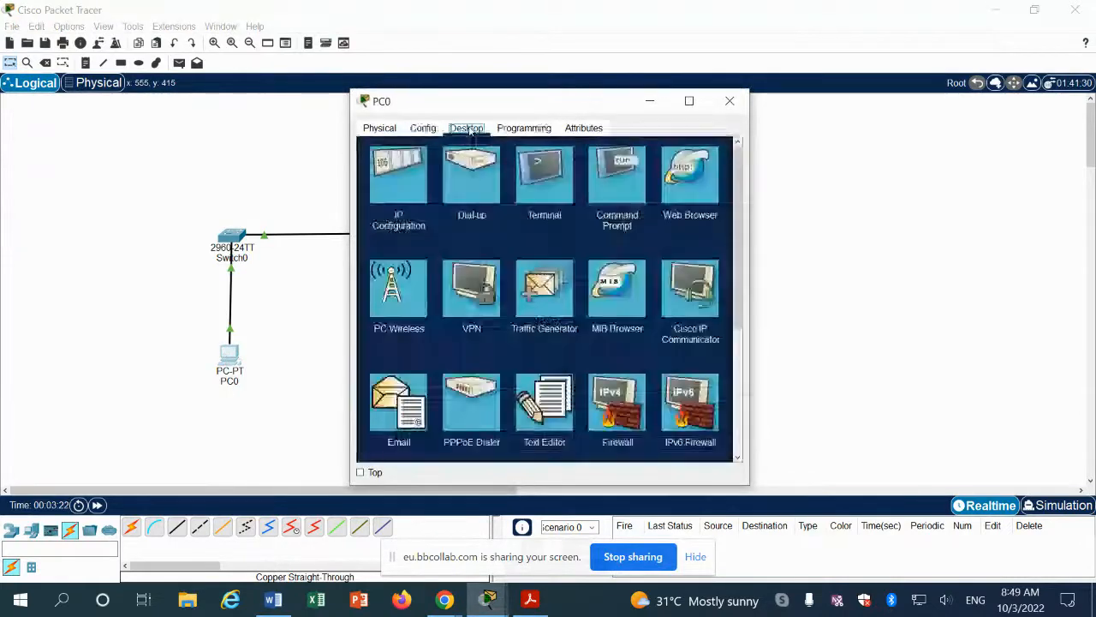
left_click(602, 184)
type("po")
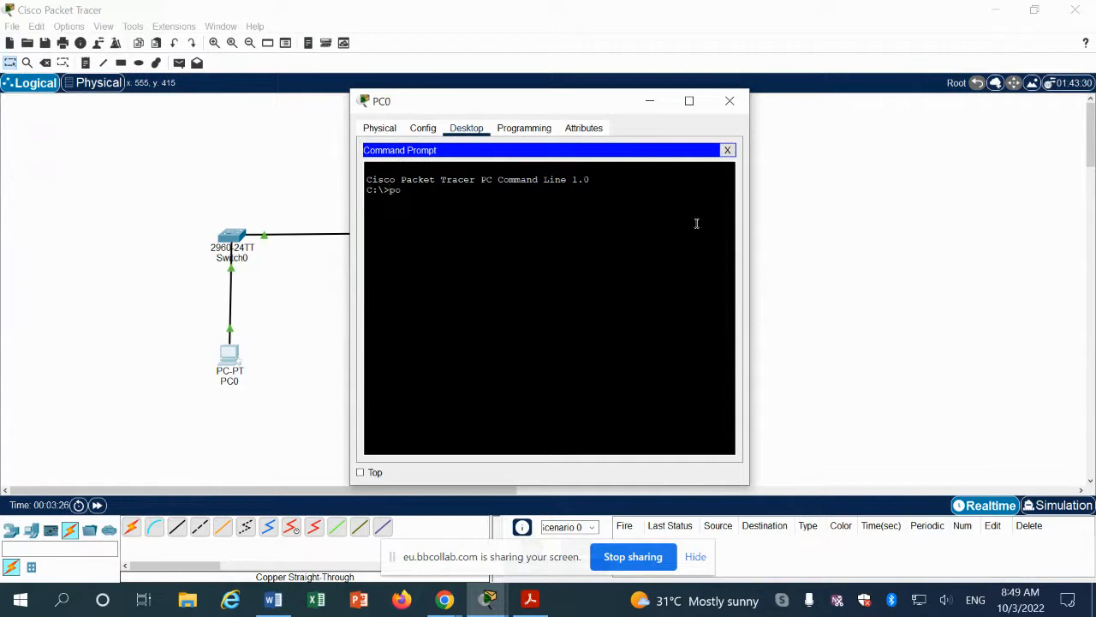
type("ng 192.168.1.11")
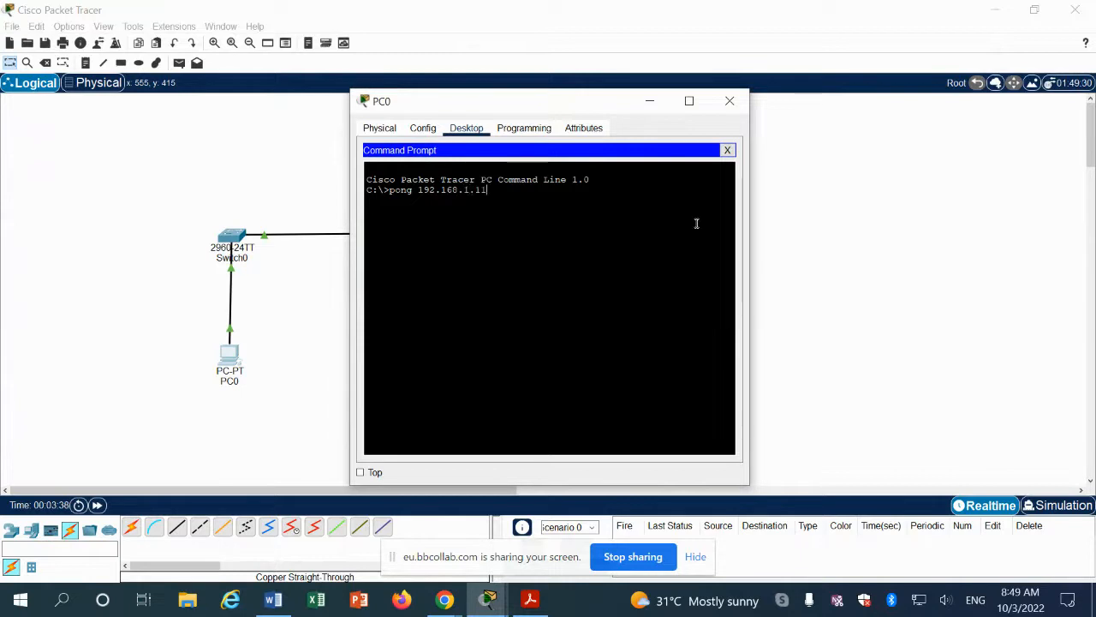
key("Return")
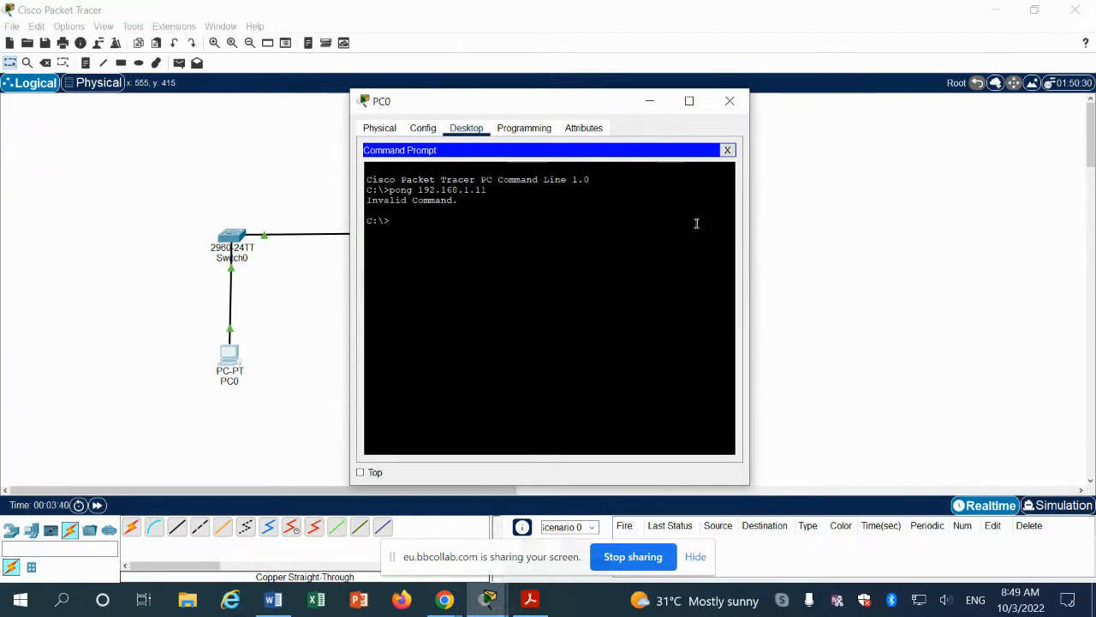
- Ping PC1 at 192.168.1.11 from PC0's Command Prompt to test connectivity between the two PCs
type("ping 19")
type("2")
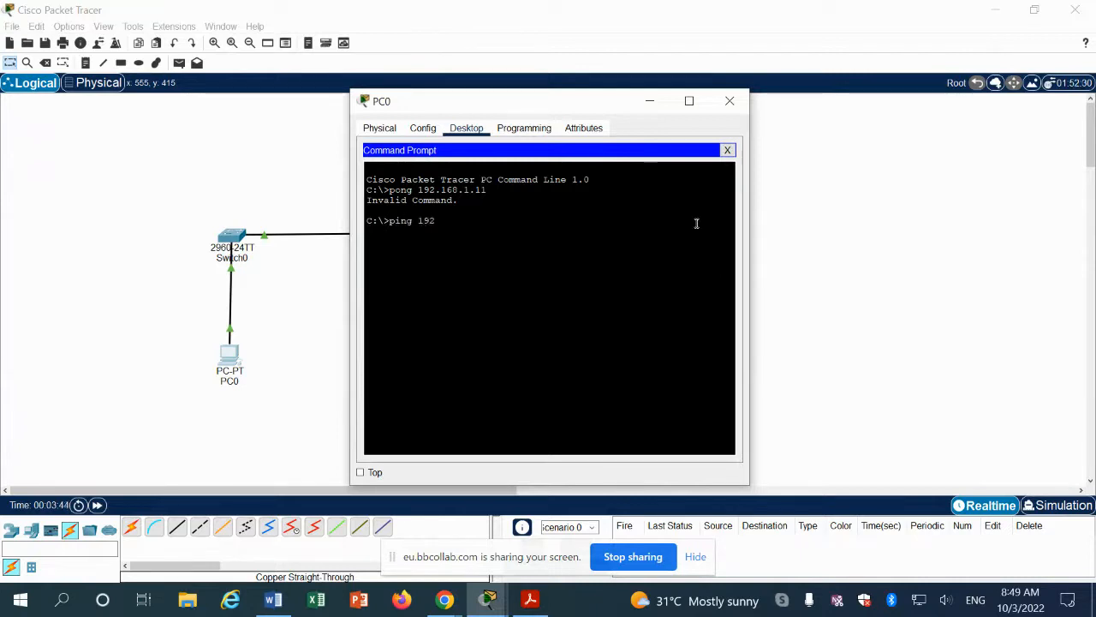
type(".168.1.11")
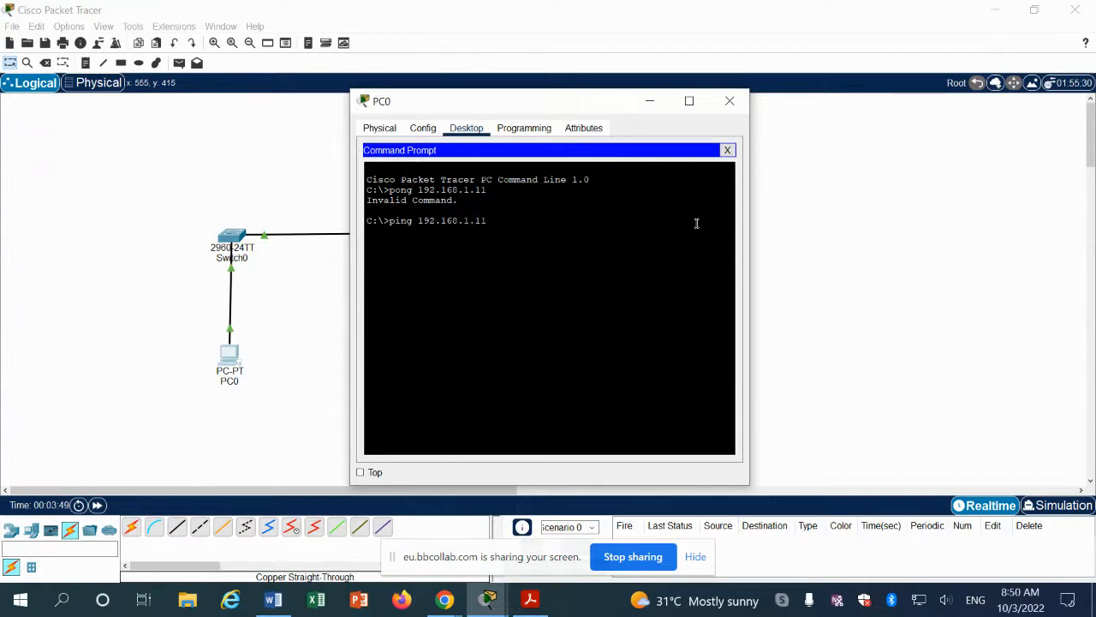
key("Return")
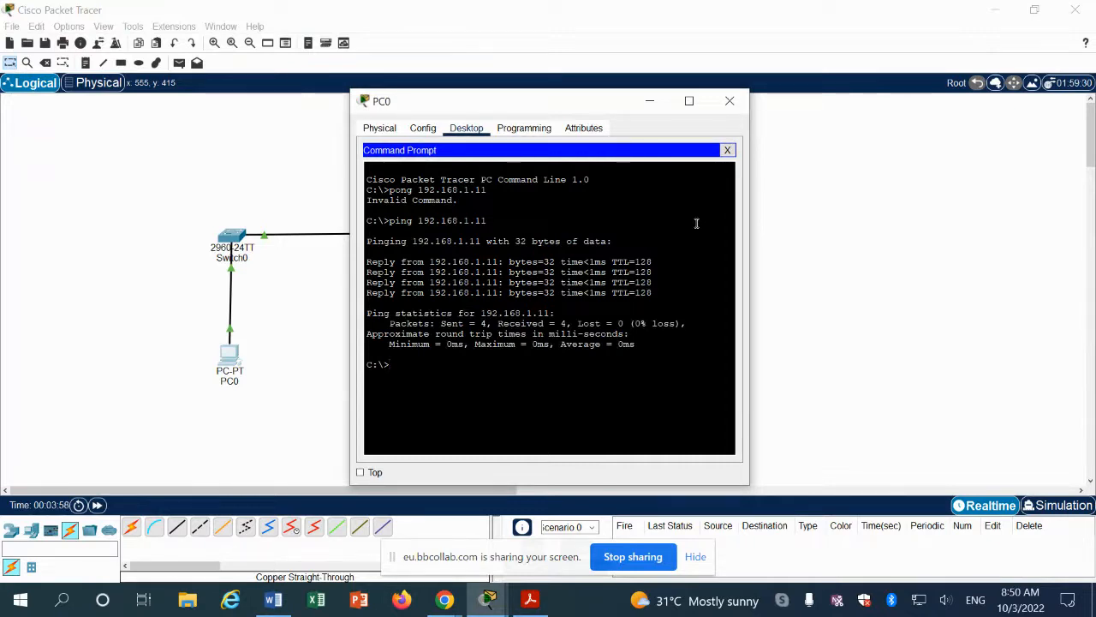
- Switch to the Word lab manual and review the switch hostname, DNS lookup, local password and SVI steps 9 to 12
left_click(299, 305)
left_click(285, 598)
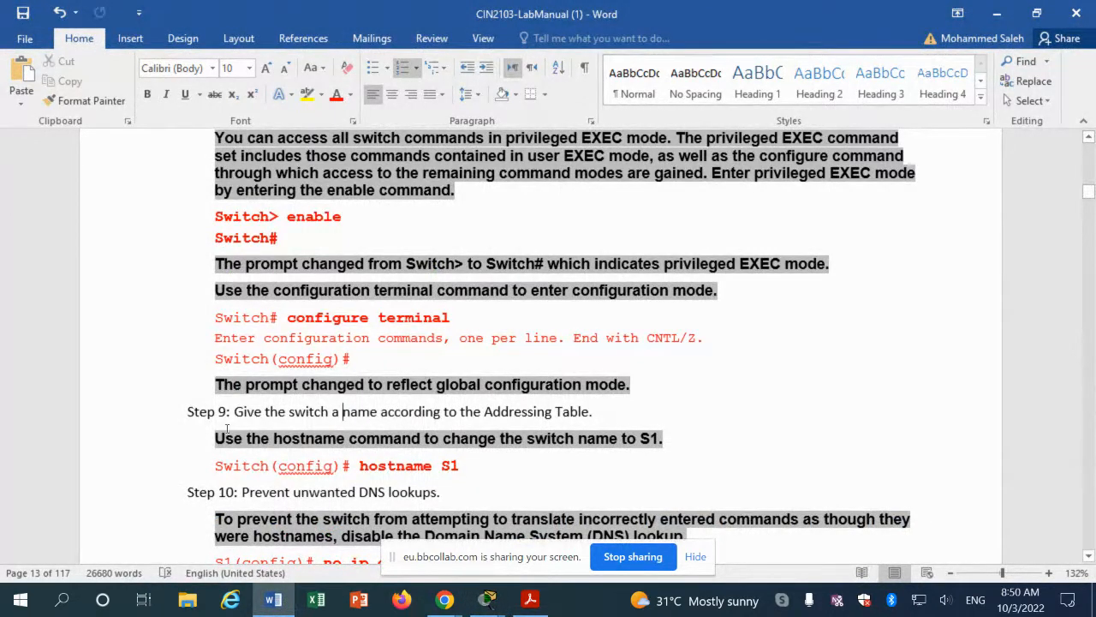
scroll(227, 428, "down", 4)
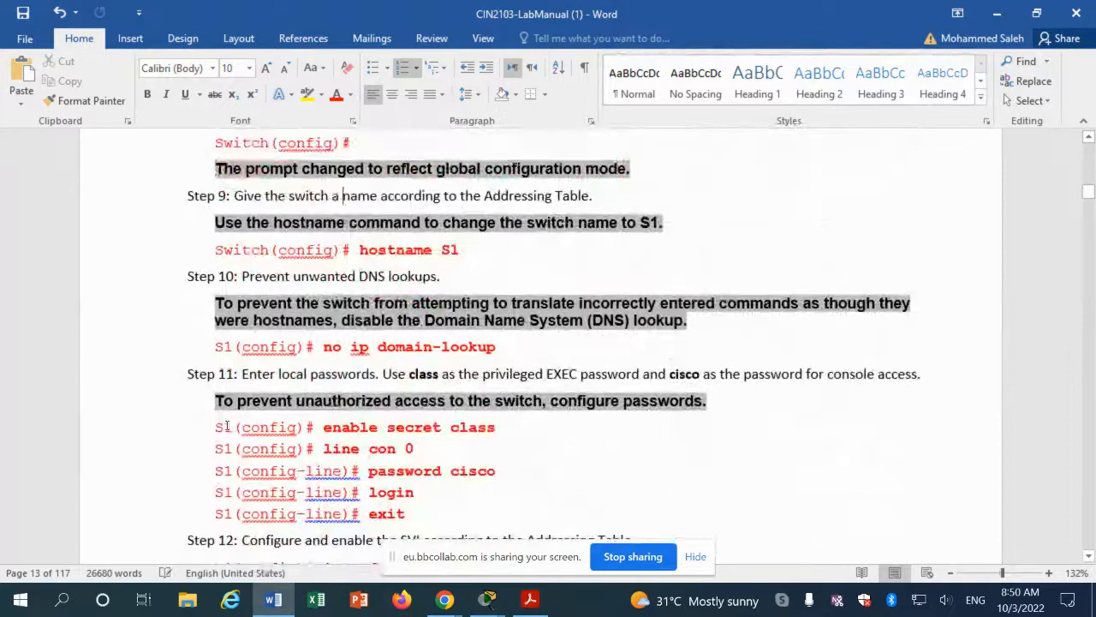
scroll(227, 427, "down", 2)
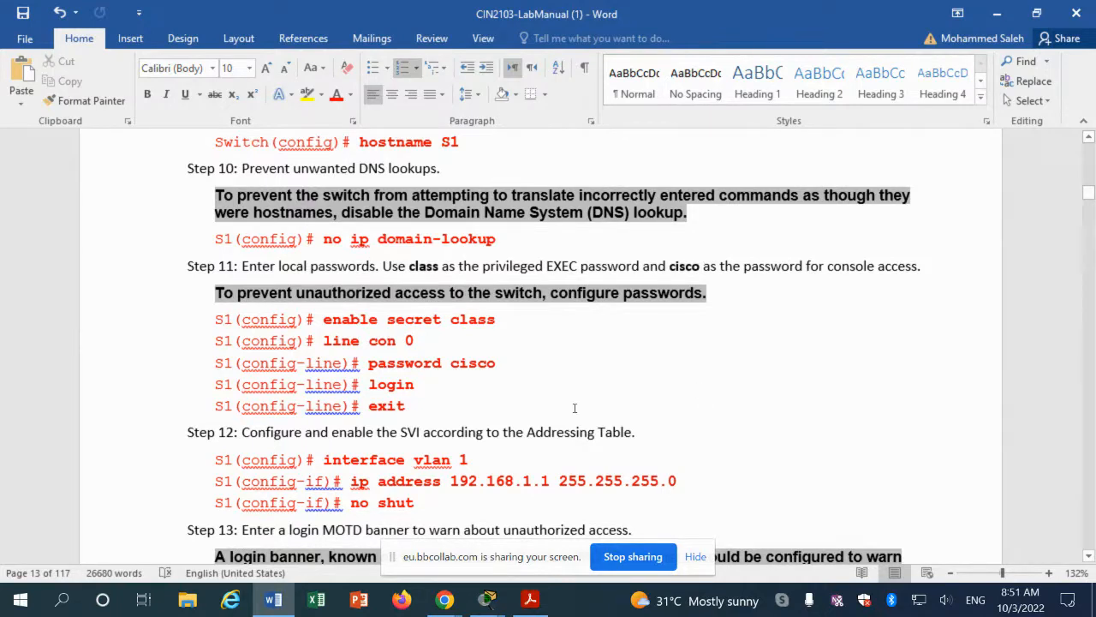
mouse_move(531, 602)
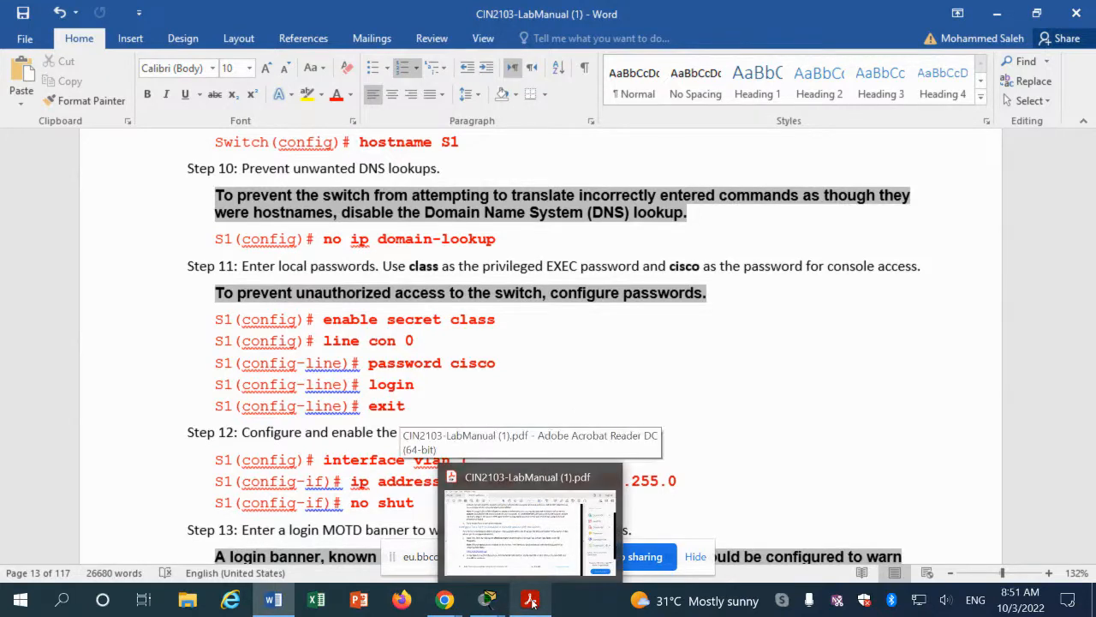
mouse_move(487, 600)
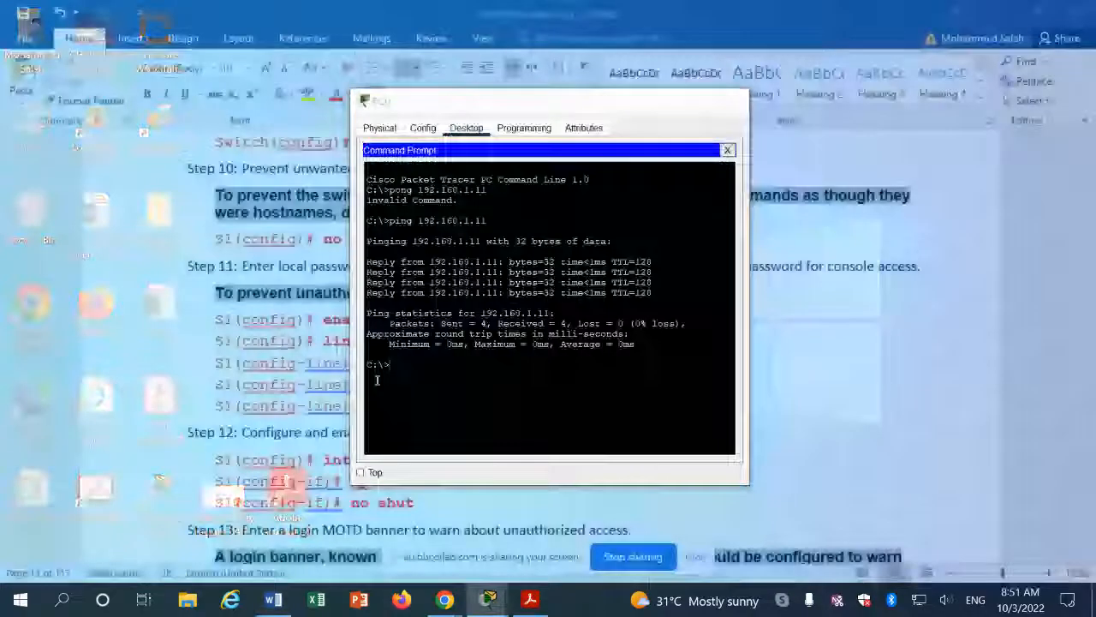
left_click(585, 545)
type("e")
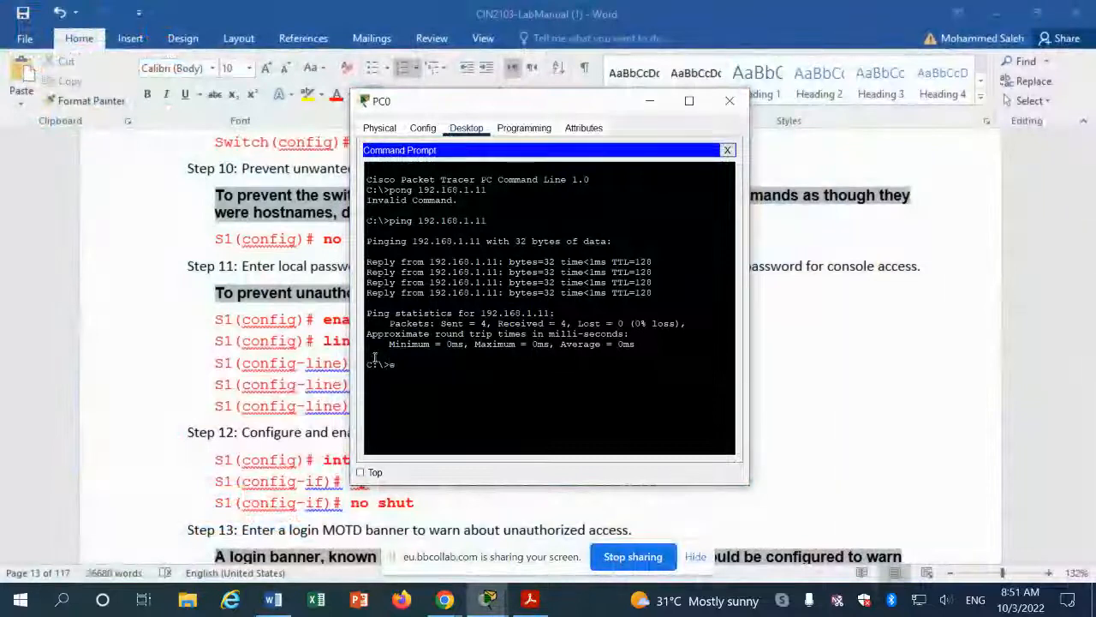
type("n")
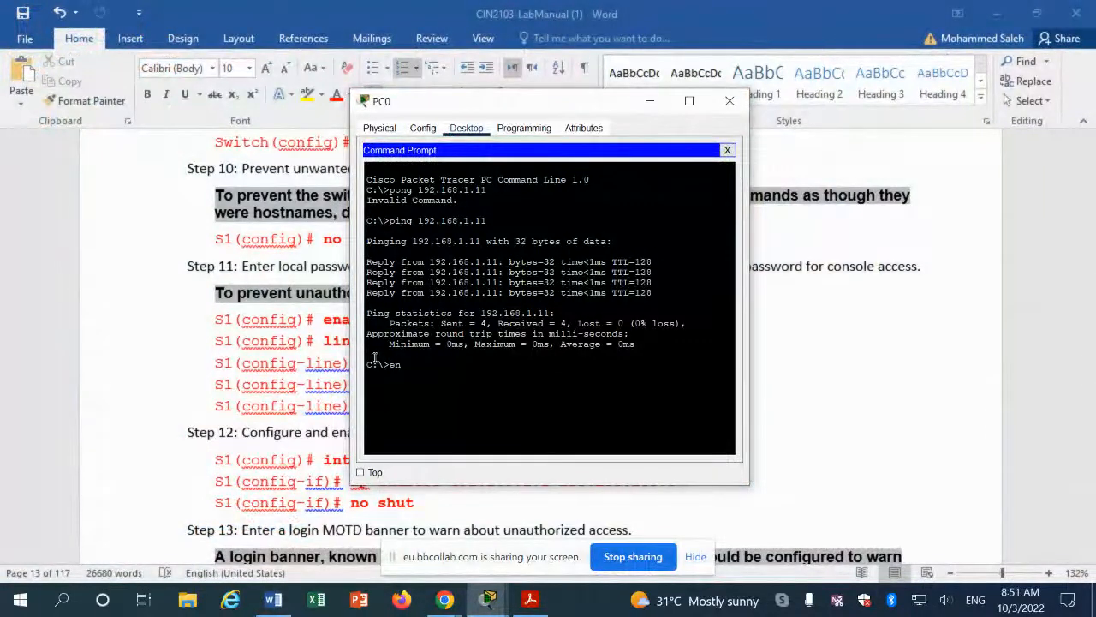
left_click(205, 417)
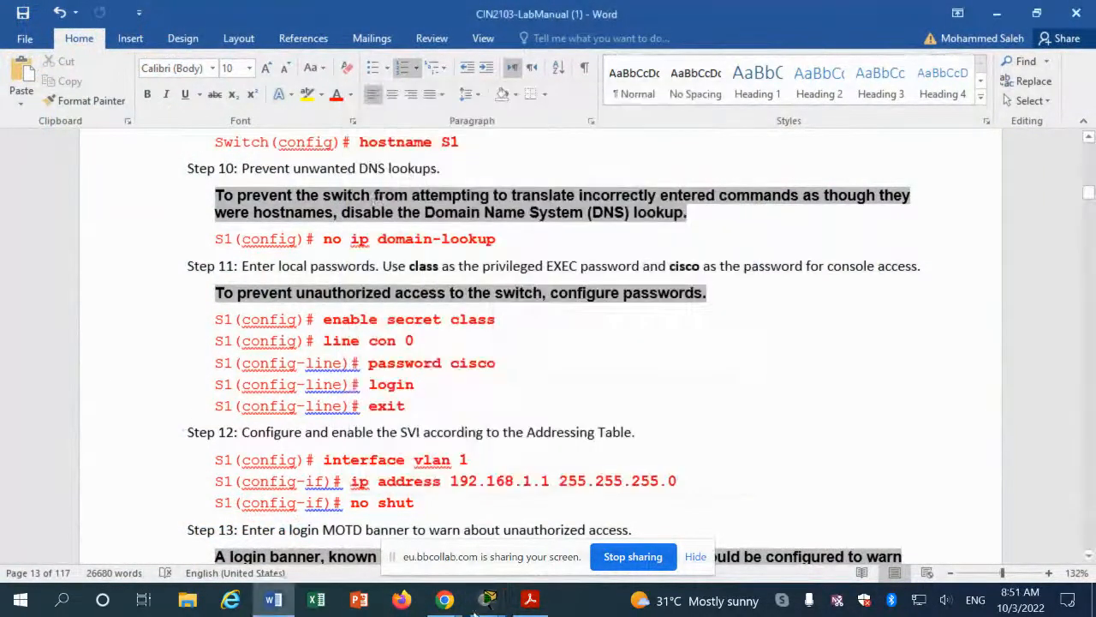
- Switch to the Packet Tracer workspace and view Switch0's global configuration settings
mouse_move(489, 595)
left_click(446, 532)
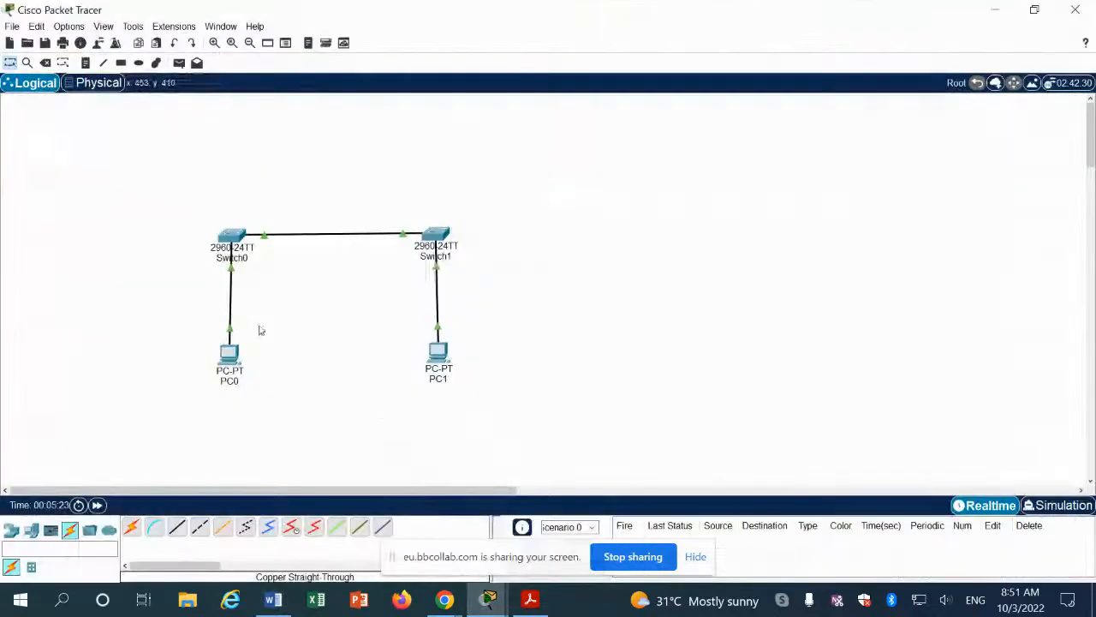
left_click(224, 237)
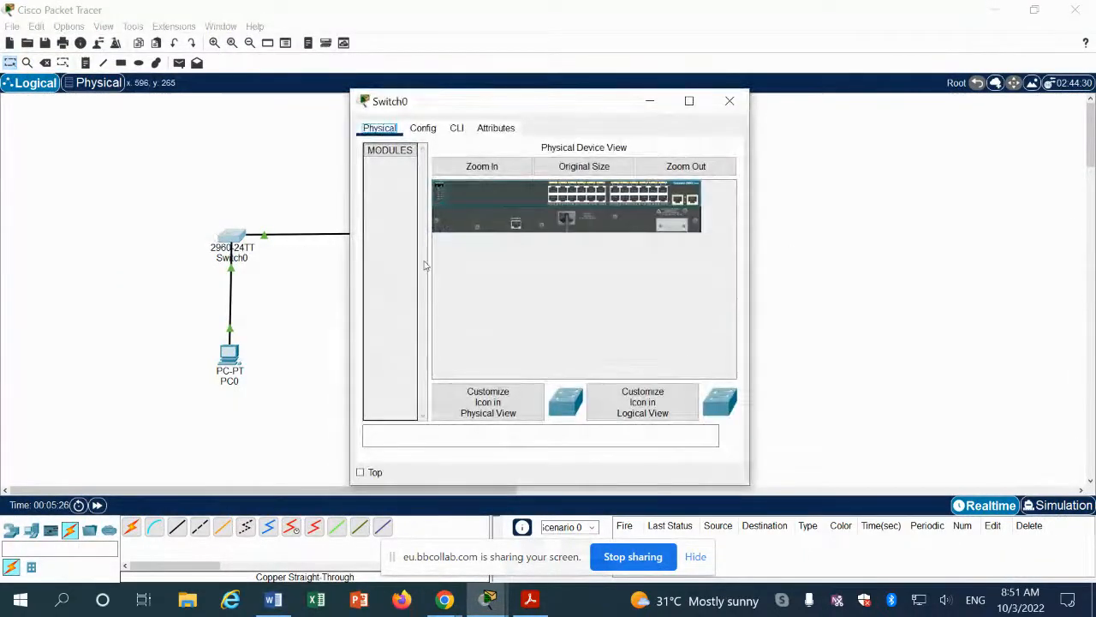
left_click(421, 129)
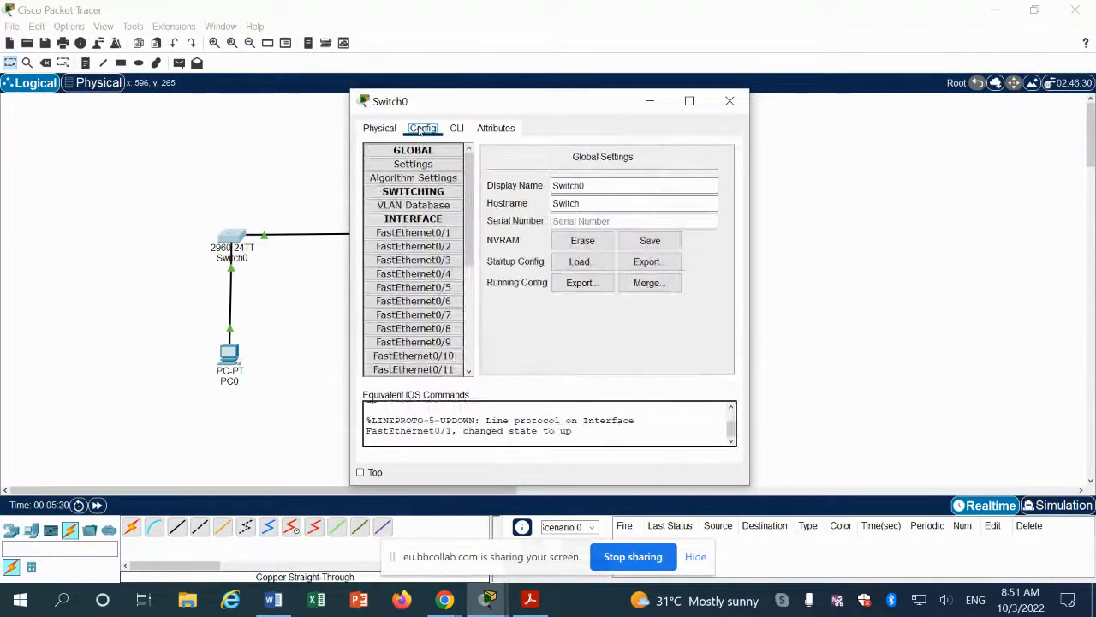
left_click(270, 174)
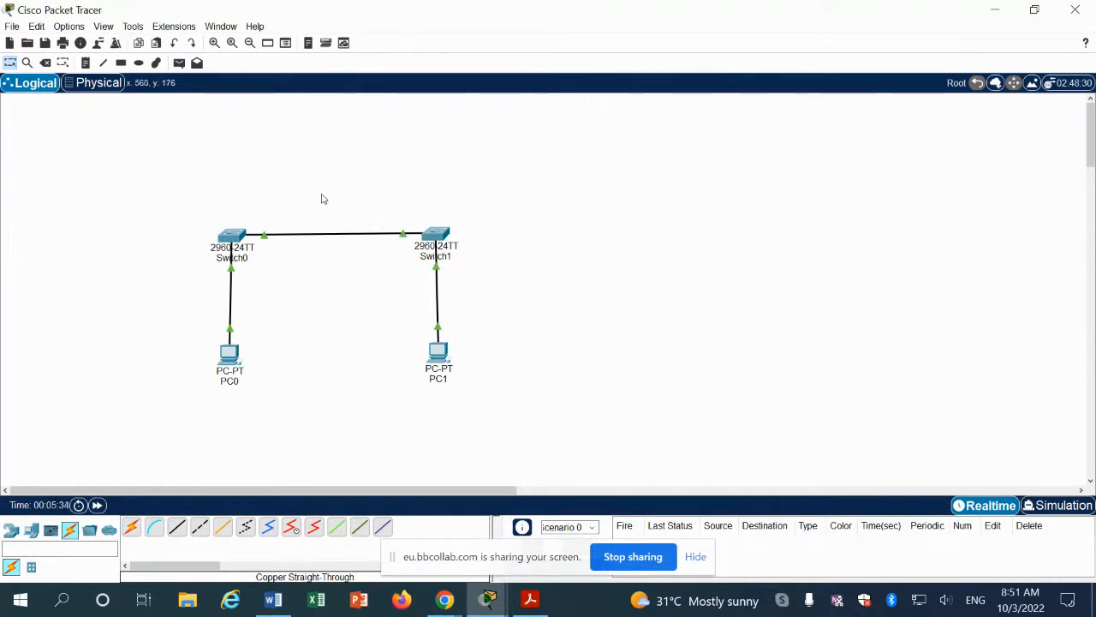
- Switch to the Blackboard Collaborate session in Chrome and mute the microphone
left_click(445, 599)
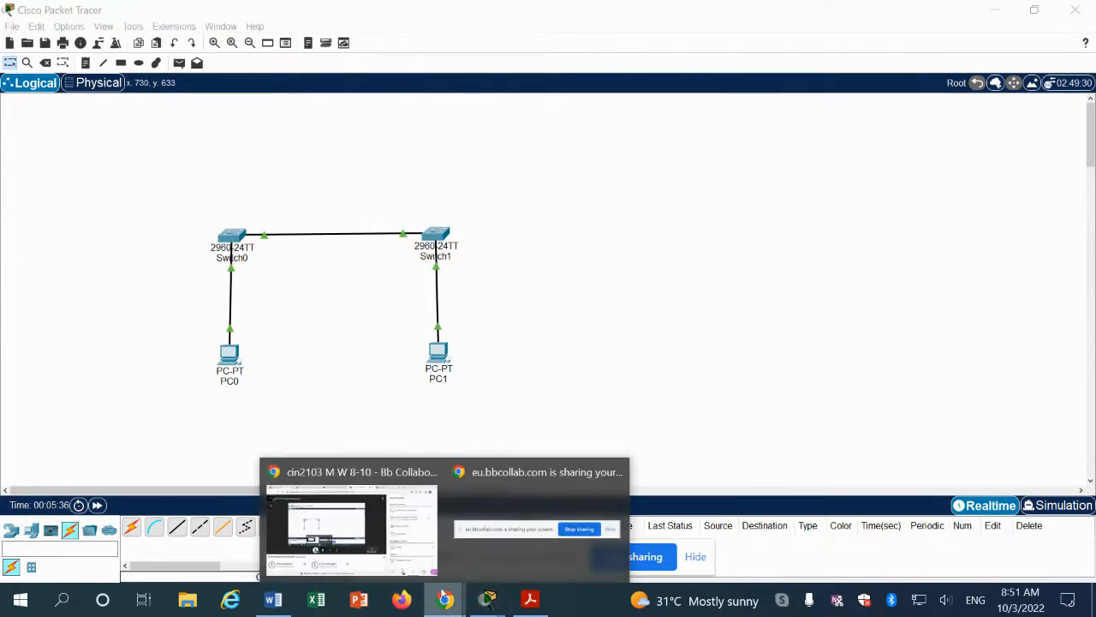
left_click(343, 527)
left_click(353, 419)
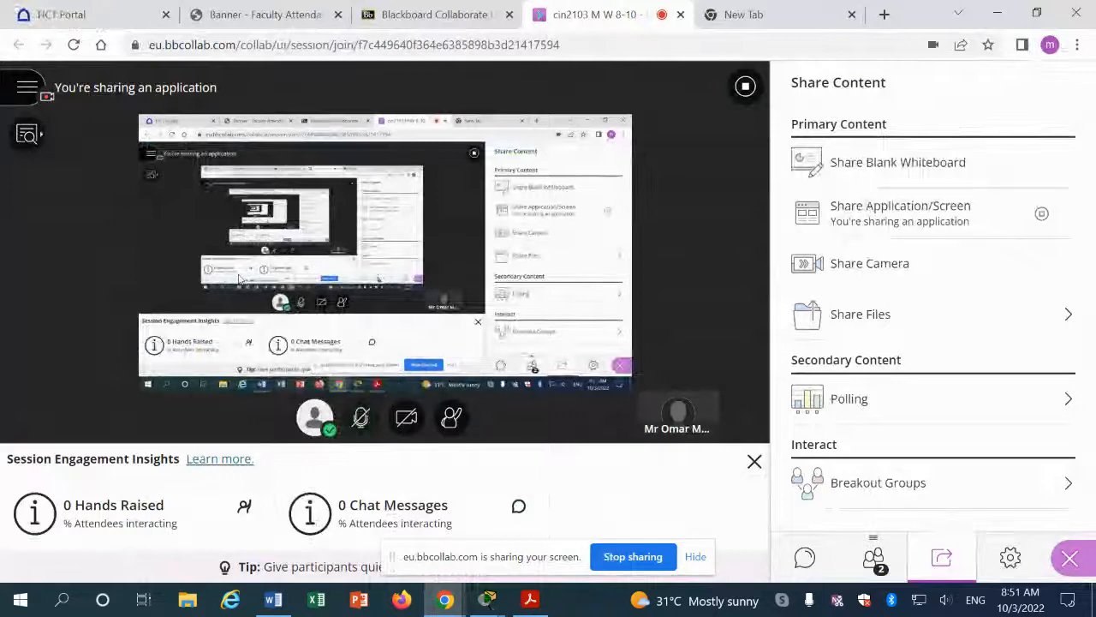